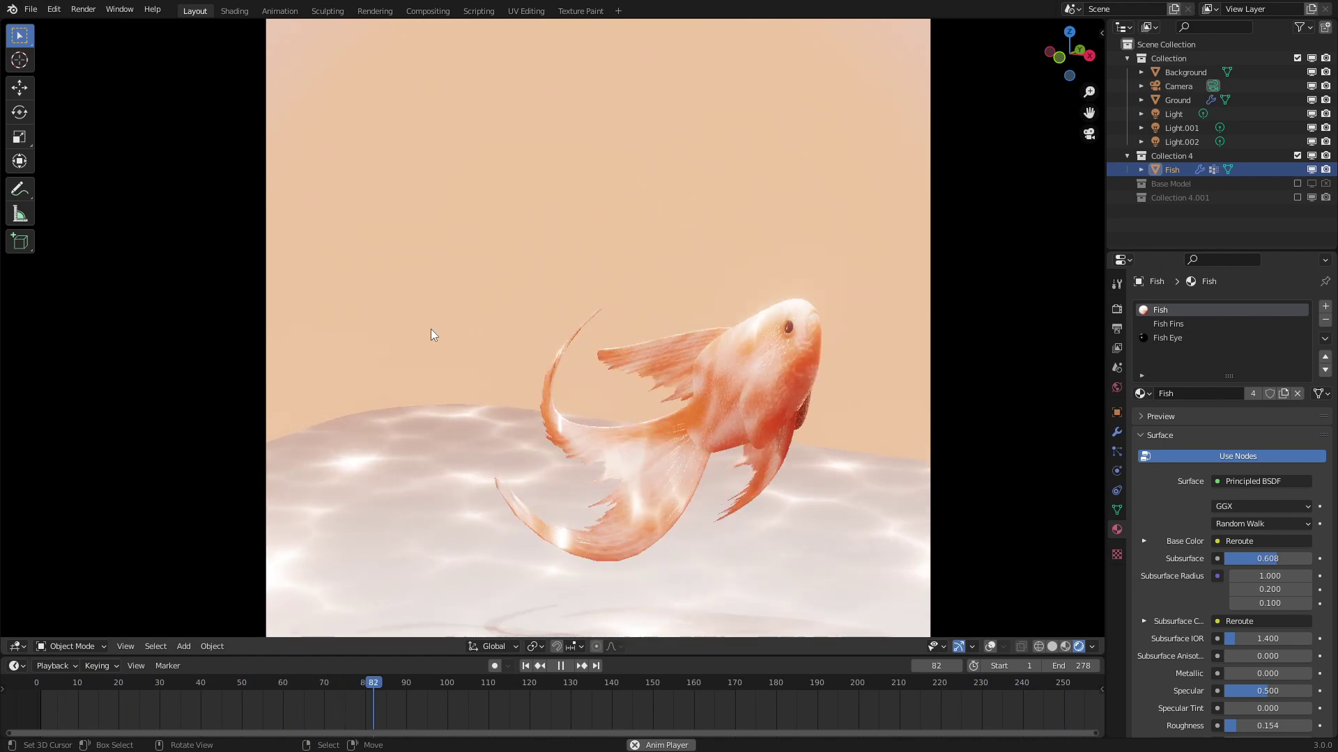
- Switch to the Shading workspace and stop the fish animation playback
{"action": "middle_click_drag", "start_coordinate": [430, 329], "coordinate": [542, 348]}
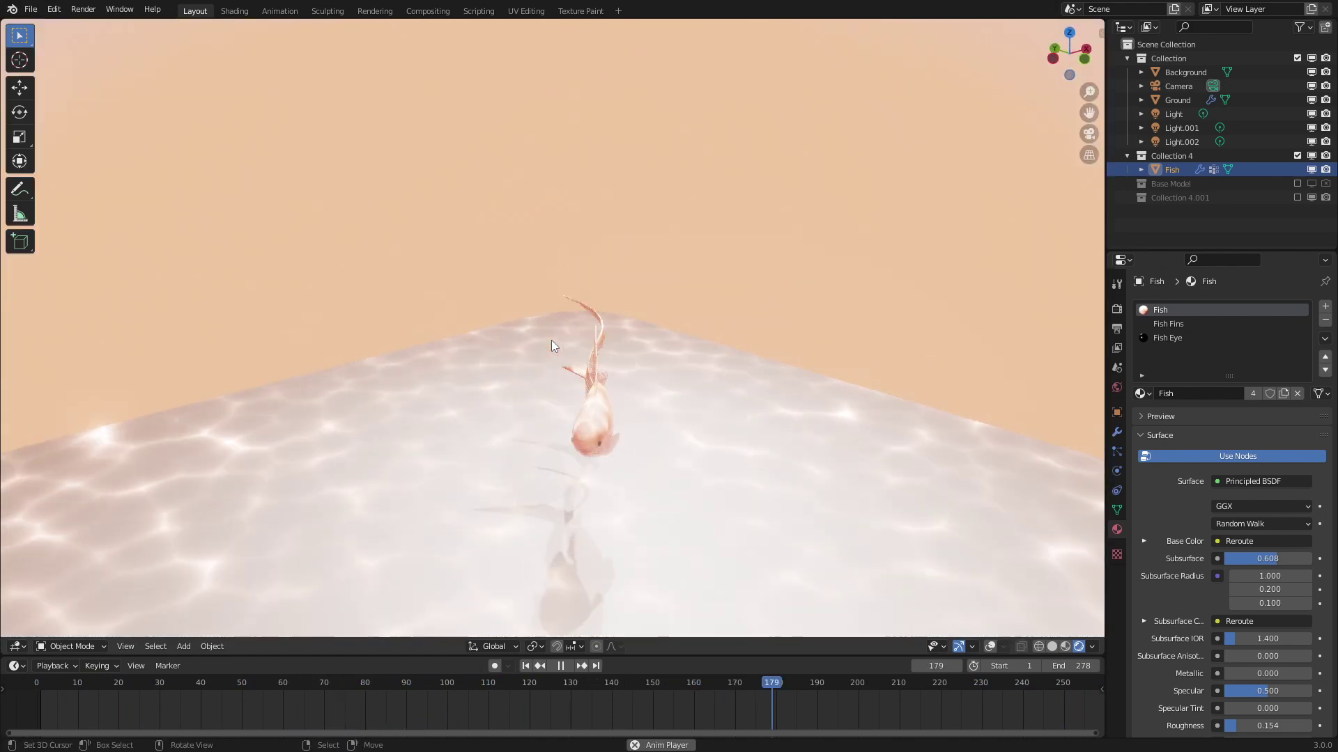
{"action": "middle_click_drag", "start_coordinate": [595, 392], "coordinate": [604, 359]}
{"action": "scroll", "coordinate": [603, 359], "scroll_direction": "up", "scroll_amount": 3}
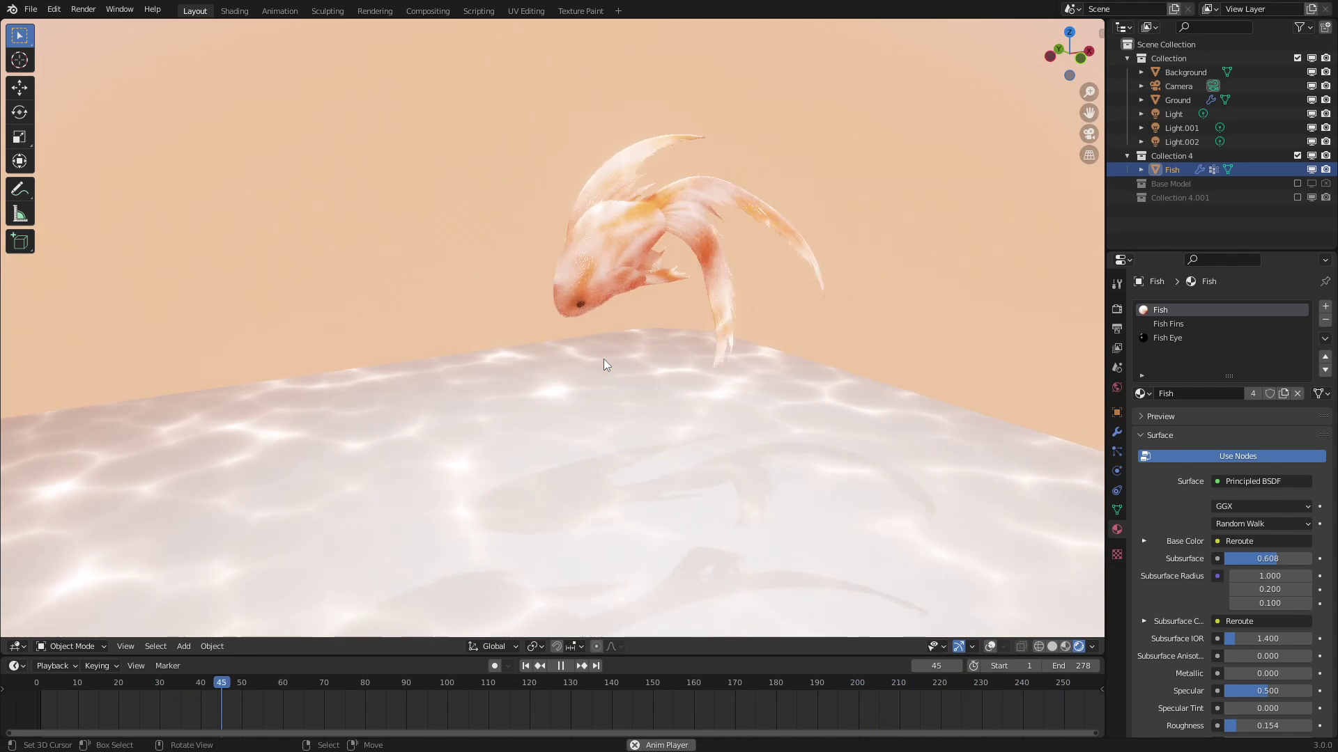
{"action": "left_click", "coordinate": [237, 11]}
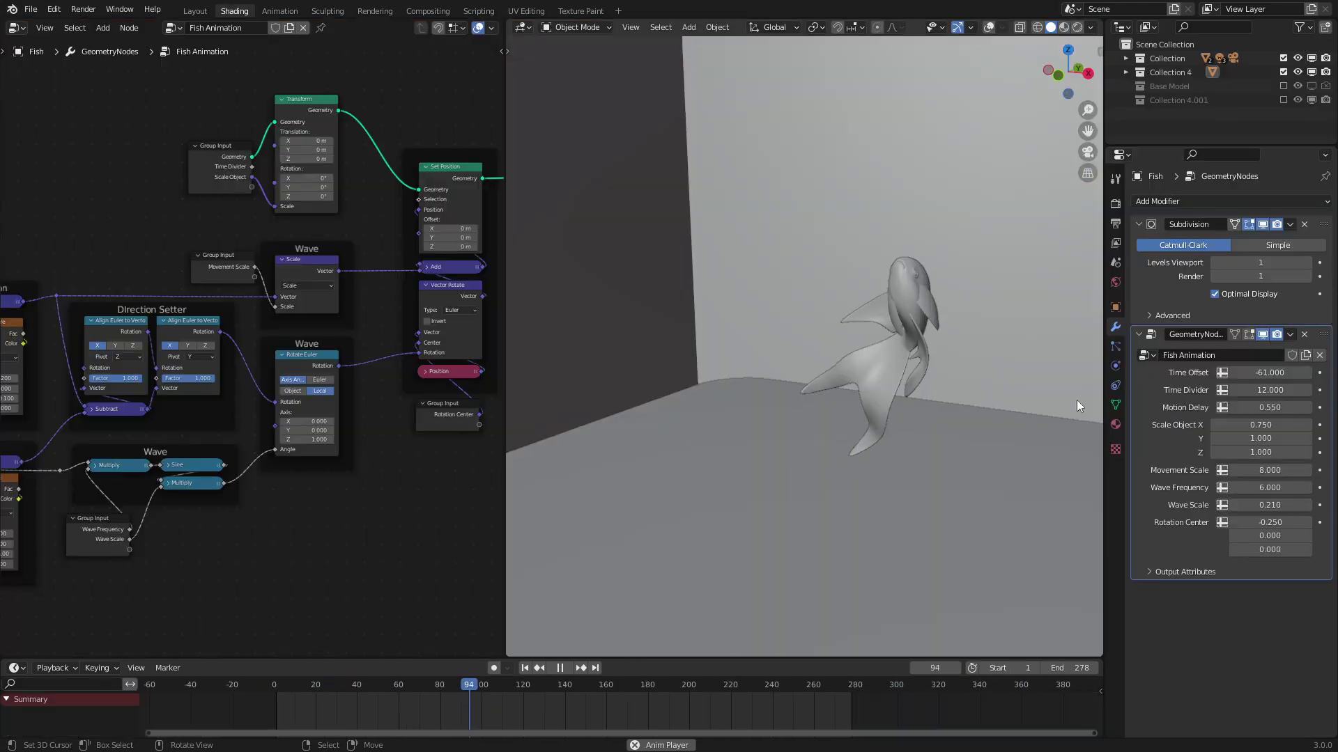
{"action": "key", "text": "space"}
- Show only Collection 4.001 by excluding Collection and Collection 4 from the view layer, and select its fish
{"action": "left_click", "coordinate": [1283, 58]}
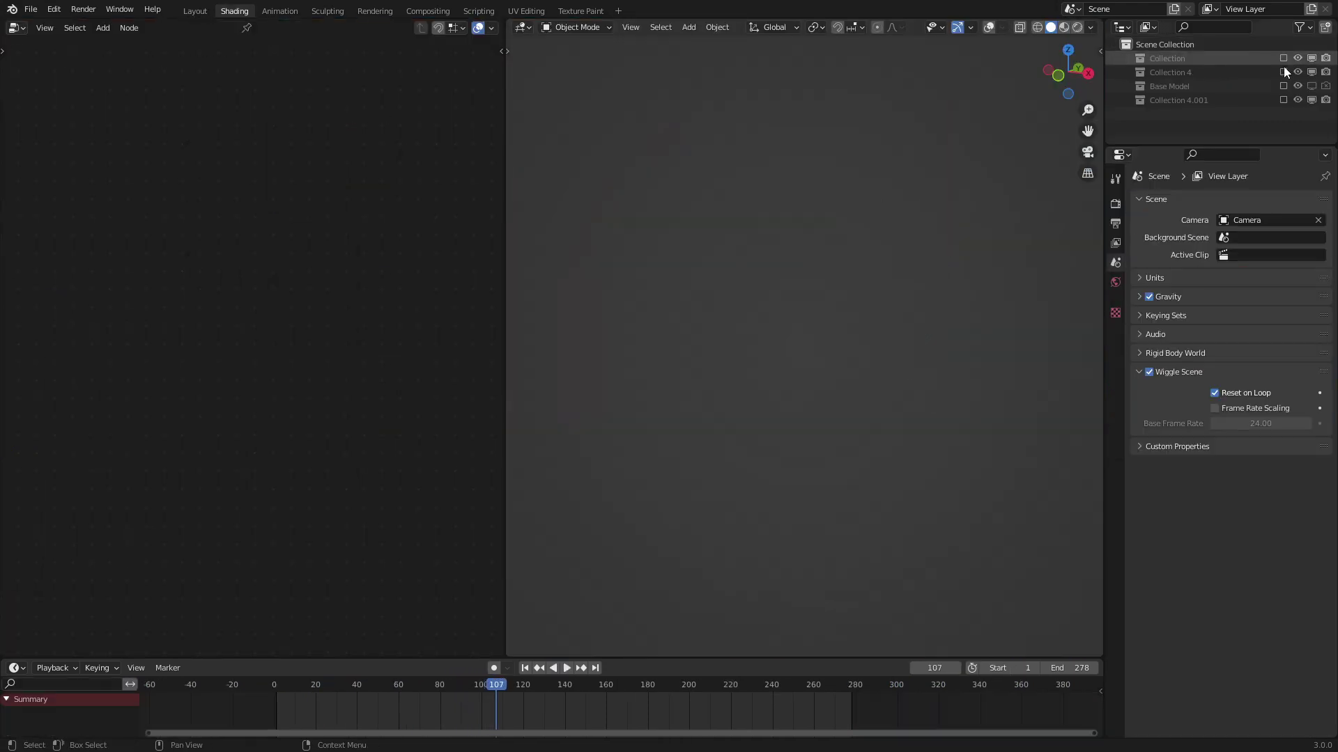
{"action": "left_click", "coordinate": [1283, 72]}
{"action": "left_click", "coordinate": [1283, 100]}
{"action": "scroll", "coordinate": [841, 395], "scroll_direction": "up", "scroll_amount": 3}
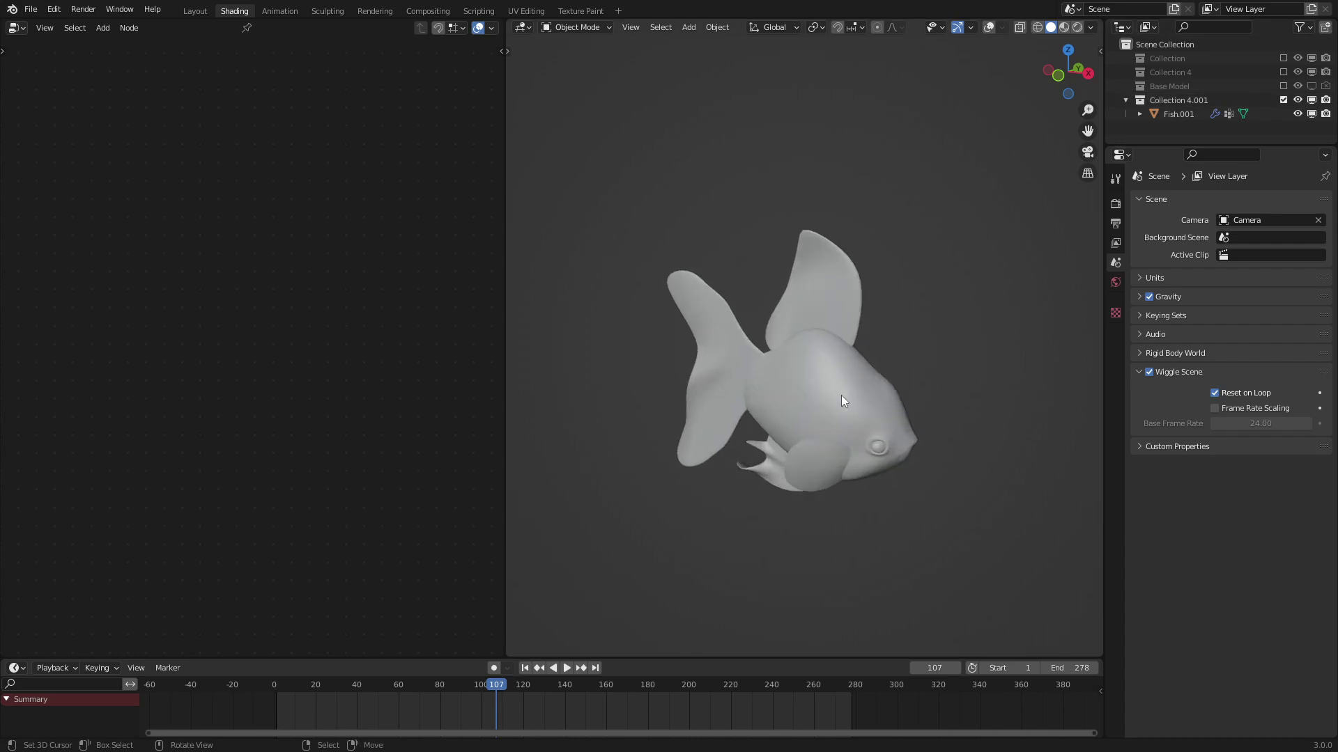
{"action": "middle_click_drag", "start_coordinate": [842, 395], "coordinate": [834, 370]}
{"action": "left_click", "coordinate": [834, 371]}
- Examine the fish mesh from several angles in different viewport shading modes, returning to solid shading
{"action": "scroll", "coordinate": [824, 406], "scroll_direction": "up", "scroll_amount": 2}
{"action": "key", "text": "z"}
{"action": "left_click", "coordinate": [846, 346]}
{"action": "scroll", "coordinate": [724, 384], "scroll_direction": "up", "scroll_amount": 2}
{"action": "mouse_move", "coordinate": [717, 387]}
{"action": "middle_mouse_down"}
{"action": "mouse_move", "coordinate": [765, 393]}
{"action": "mouse_move", "coordinate": [695, 409]}
{"action": "middle_mouse_up"}
{"action": "key", "text": "z"}
{"action": "left_click", "coordinate": [776, 404]}
{"action": "middle_click_drag", "start_coordinate": [775, 404], "coordinate": [813, 408]}
{"action": "key", "text": "z"}
{"action": "left_click", "coordinate": [781, 524]}
{"action": "mouse_move", "coordinate": [782, 524]}
{"action": "middle_mouse_down"}
{"action": "mouse_move", "coordinate": [806, 490]}
{"action": "mouse_move", "coordinate": [763, 500]}
{"action": "middle_mouse_up"}
{"action": "key", "text": "z"}
{"action": "left_click", "coordinate": [712, 409]}
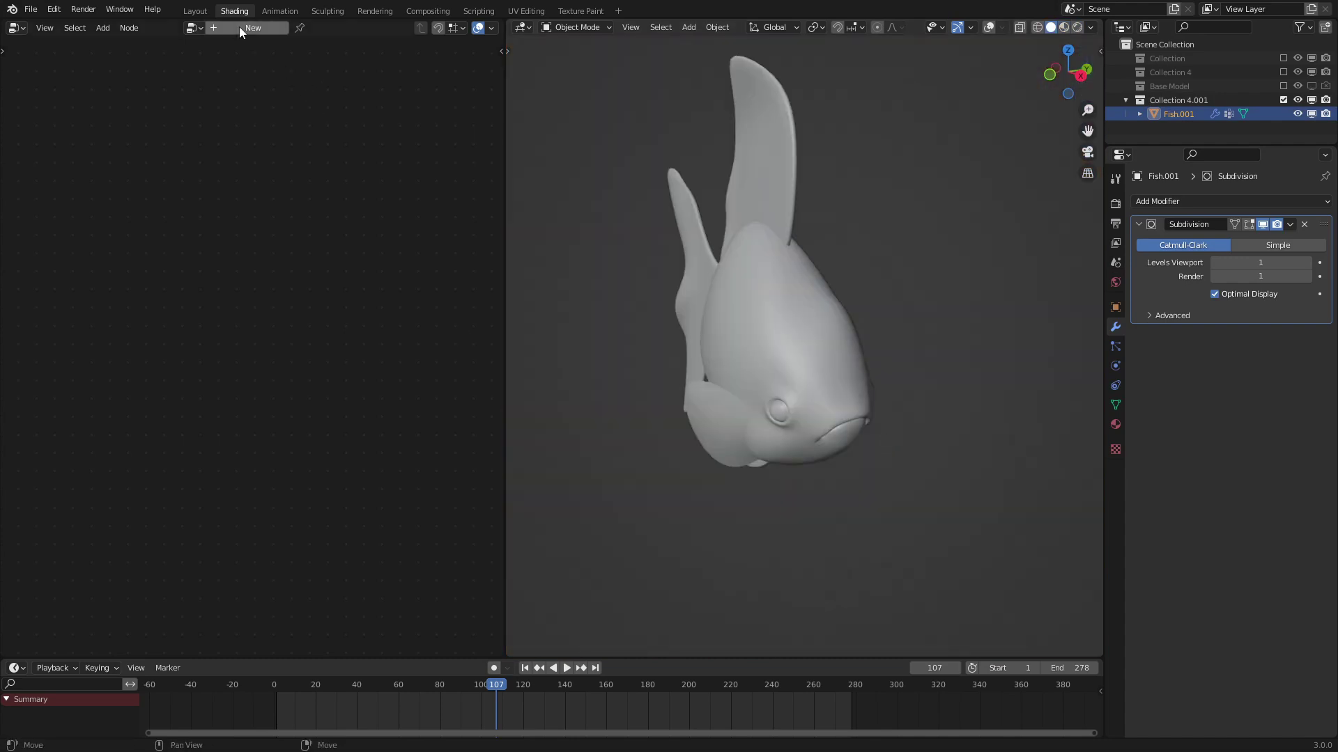
- Create a new geometry node tree on the fish and insert a Set Position node between Group Input and Group Output
{"action": "left_click", "coordinate": [240, 28]}
{"action": "scroll", "coordinate": [235, 316], "scroll_direction": "up", "scroll_amount": 1}
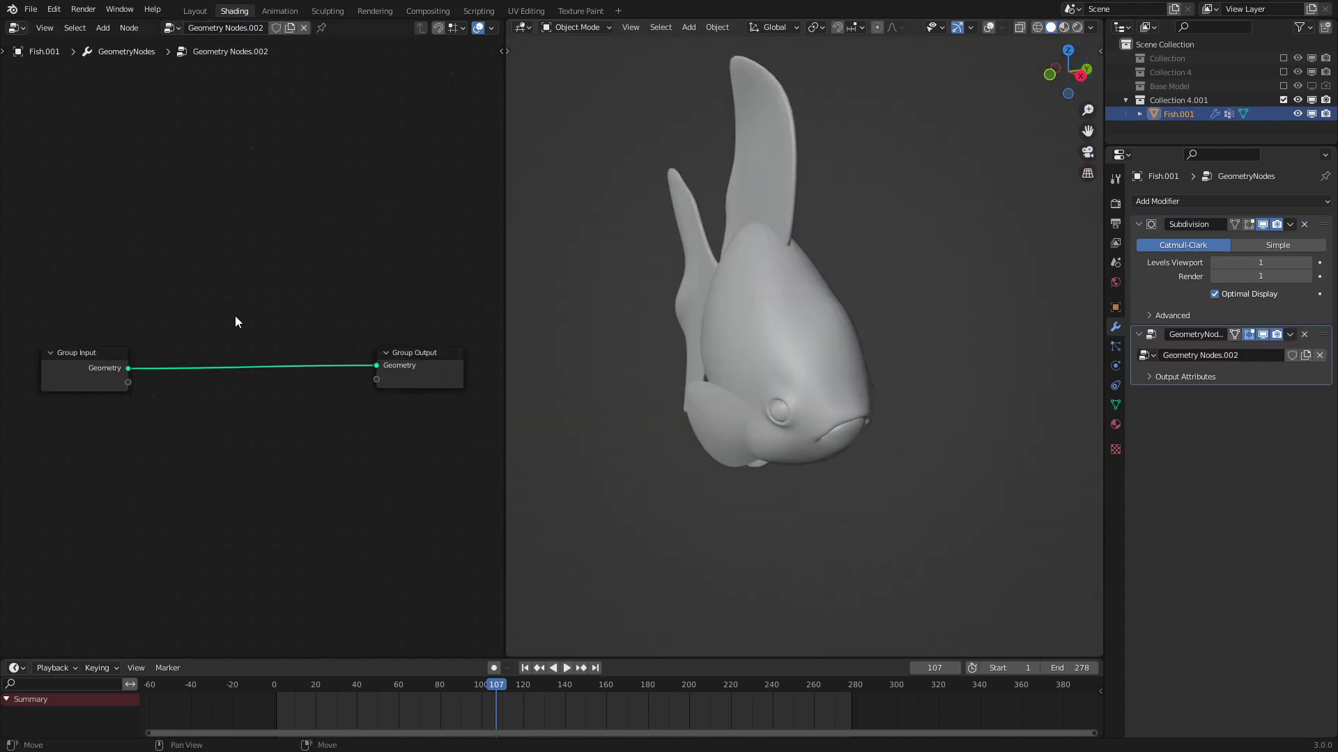
{"action": "key", "text": "shift+a"}
{"action": "left_click", "coordinate": [189, 102]}
{"action": "type", "text": "set"}
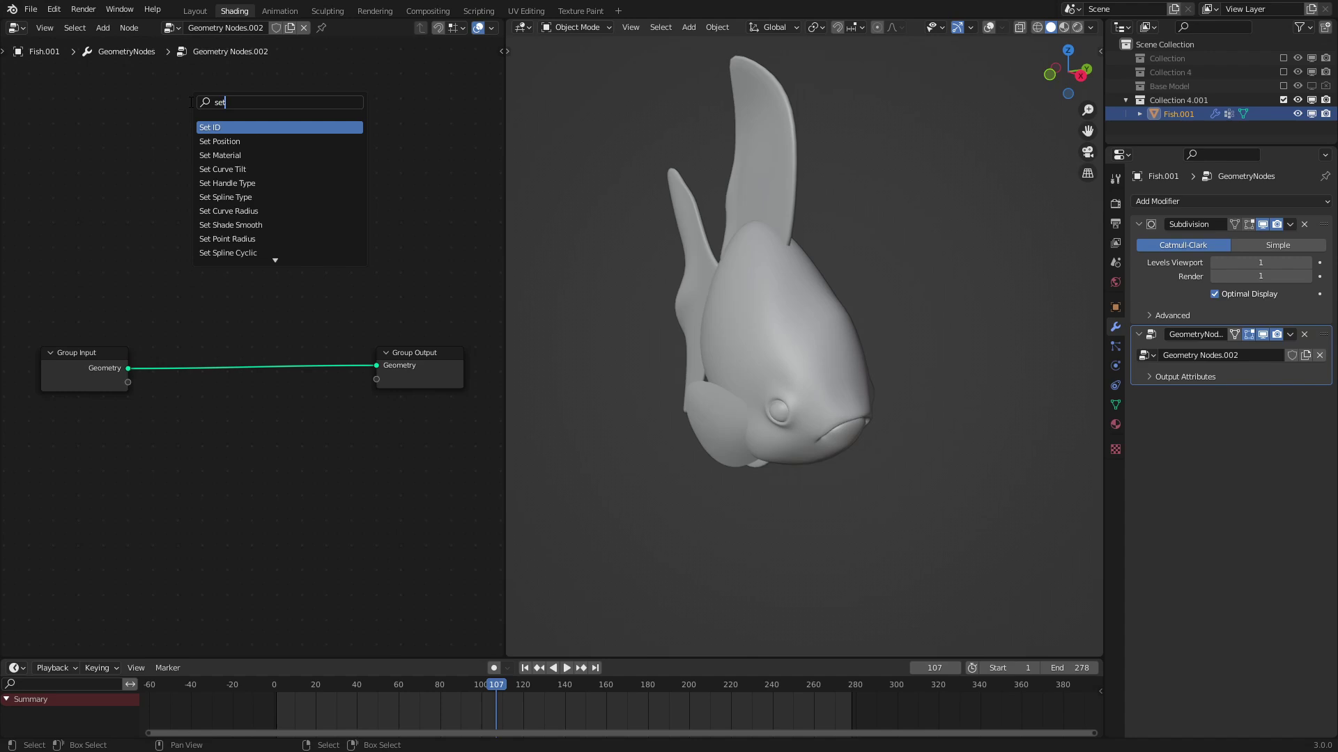
{"action": "left_click", "coordinate": [232, 141]}
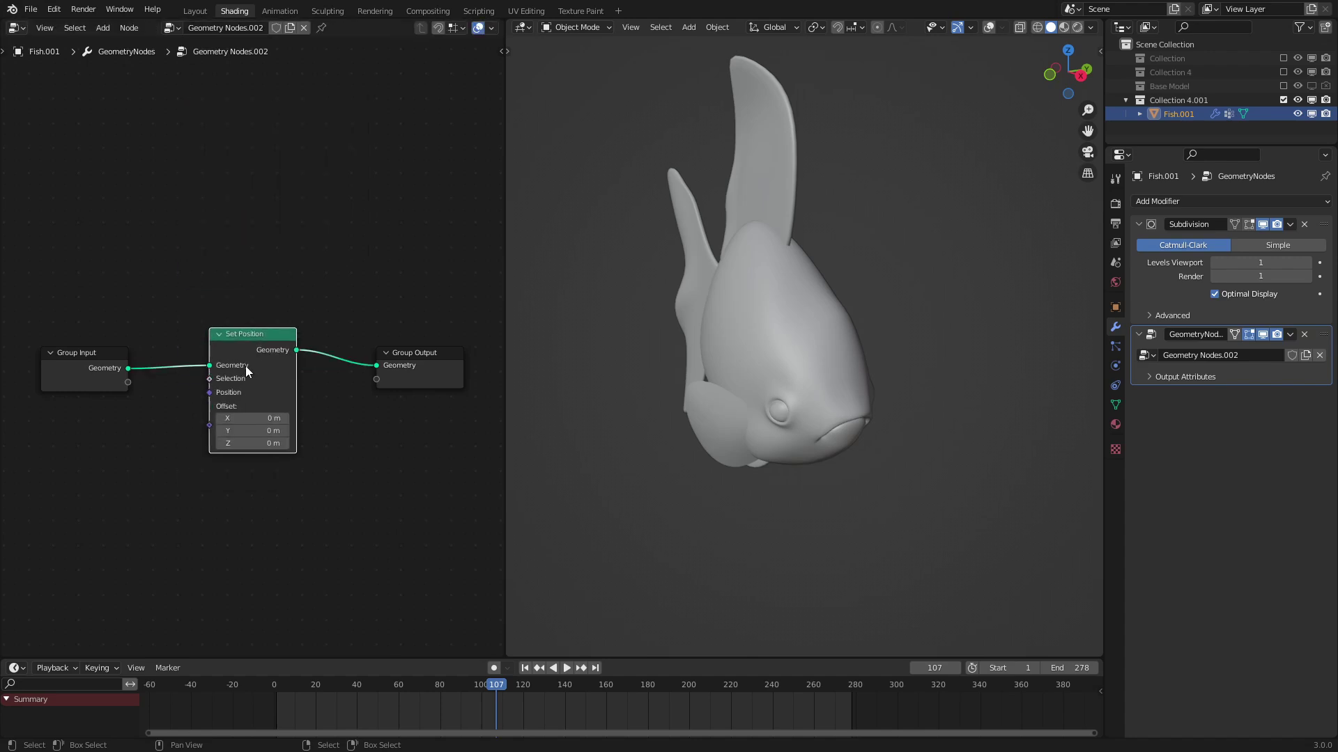
{"action": "left_click", "coordinate": [245, 365]}
- Add a Noise Texture node below Group Input with its Detail set to 0
{"action": "scroll", "coordinate": [221, 393], "scroll_direction": "down", "scroll_amount": 2}
{"action": "middle_click_drag", "start_coordinate": [200, 389], "coordinate": [356, 304]}
{"action": "scroll", "coordinate": [271, 346], "scroll_direction": "up", "scroll_amount": 1}
{"action": "middle_click_drag", "start_coordinate": [230, 350], "coordinate": [228, 307]}
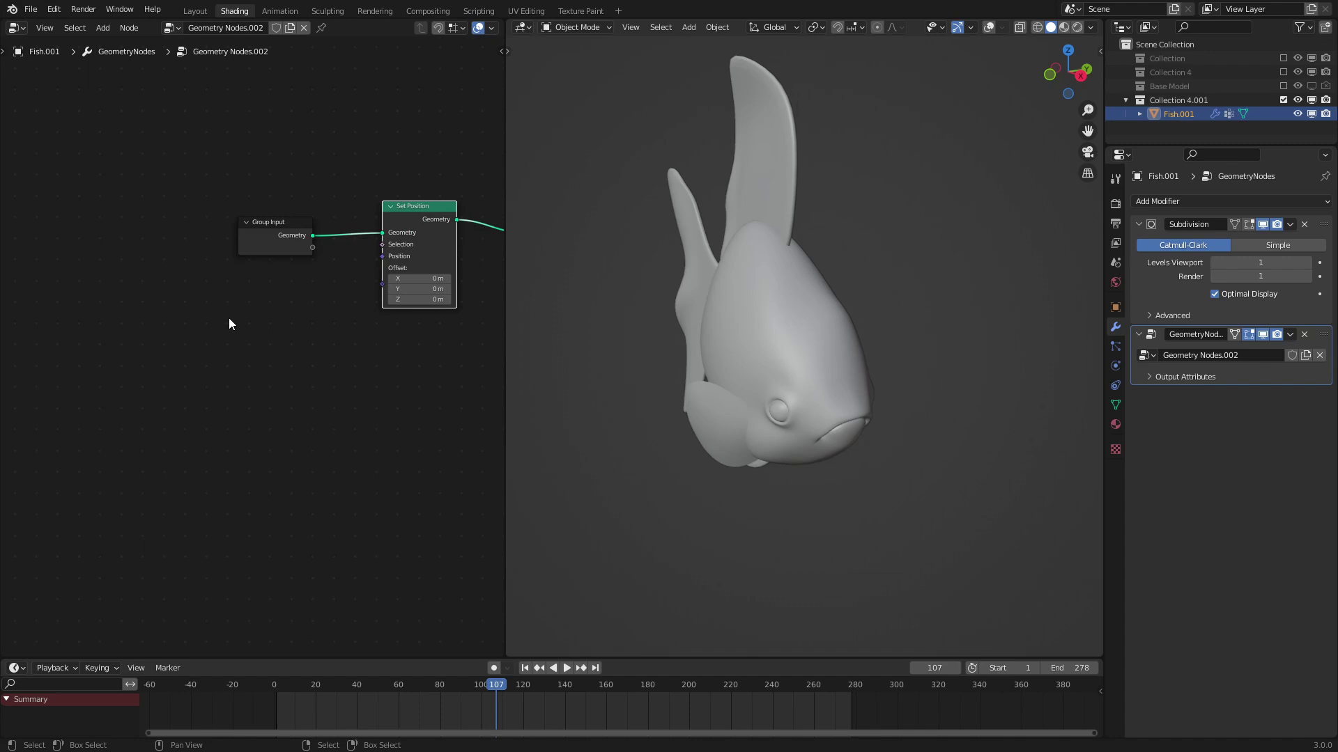
{"action": "scroll", "coordinate": [229, 324], "scroll_direction": "down", "scroll_amount": 1}
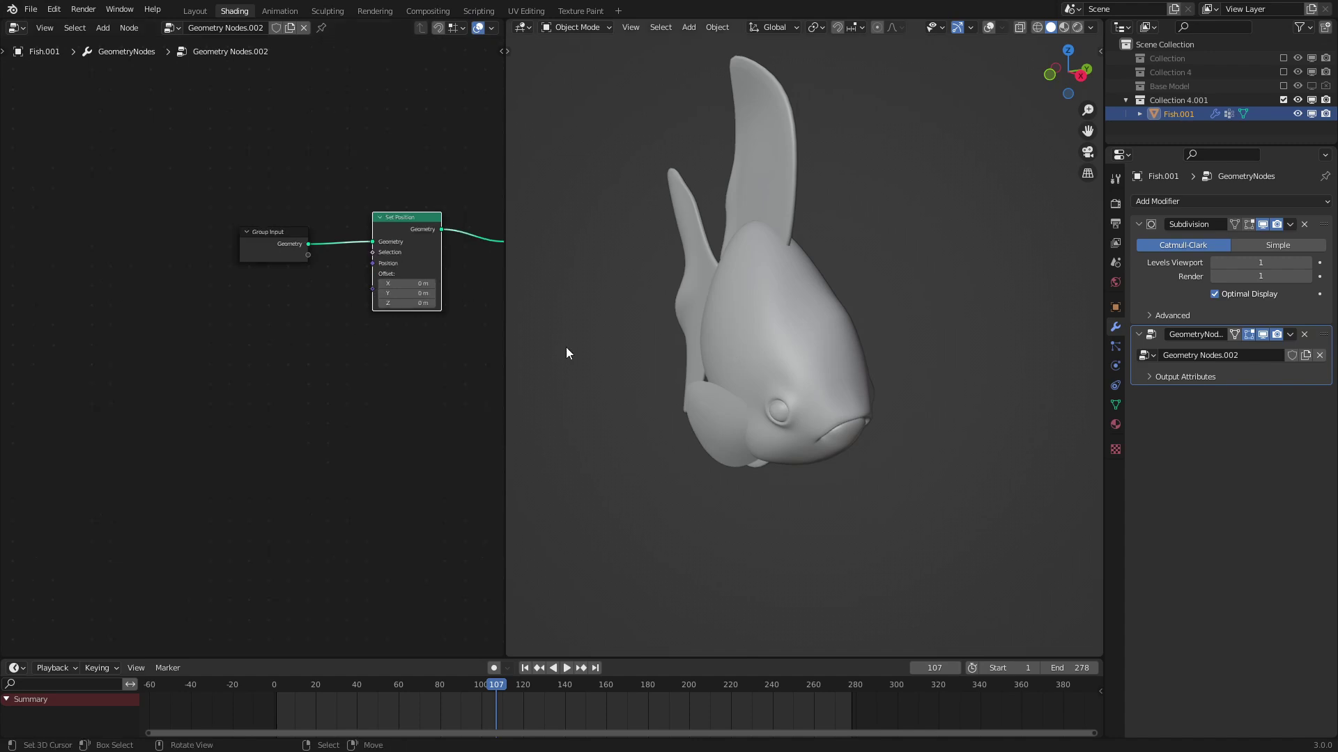
{"action": "key", "text": "shift+a"}
{"action": "left_click", "coordinate": [264, 346]}
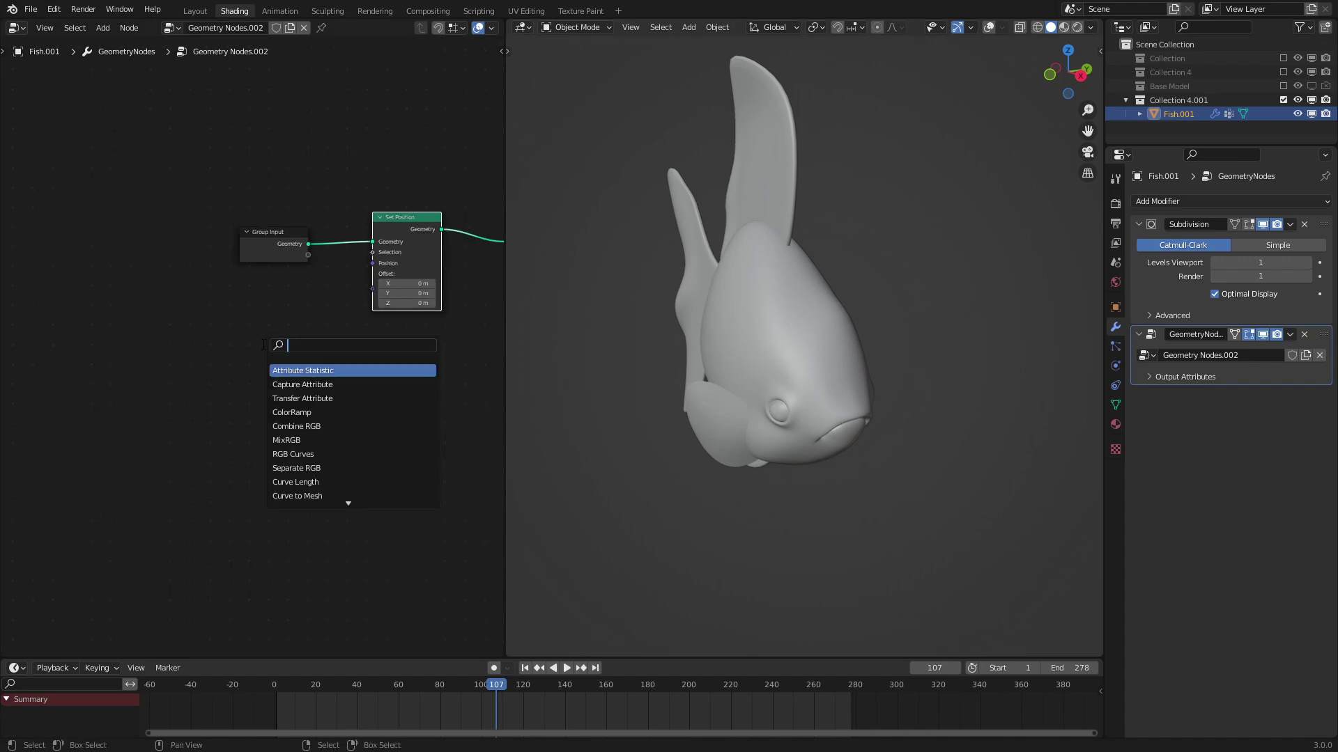
{"action": "left_click", "coordinate": [281, 385]}
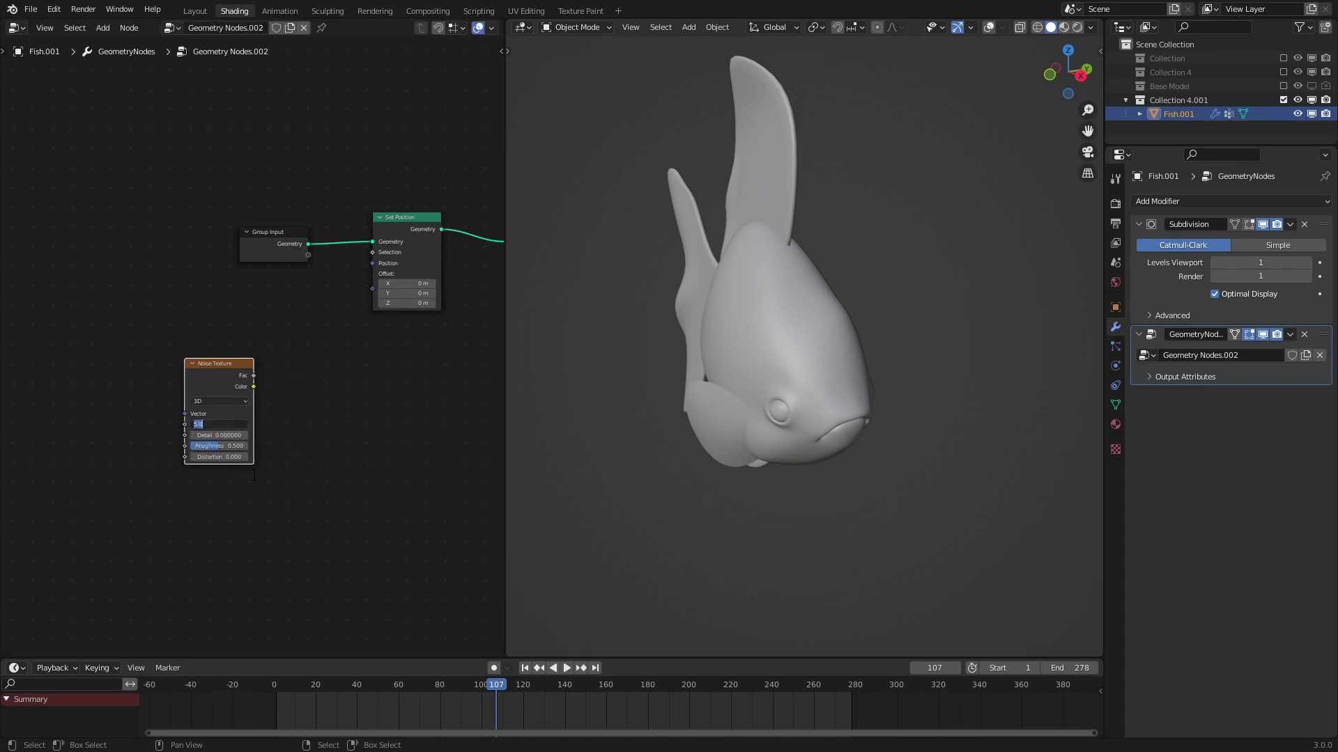
- Switch the Noise Texture to 1D with a Scale of 1
{"action": "scroll", "coordinate": [236, 404], "scroll_direction": "up", "scroll_amount": 2}
{"action": "left_click", "coordinate": [228, 402]}
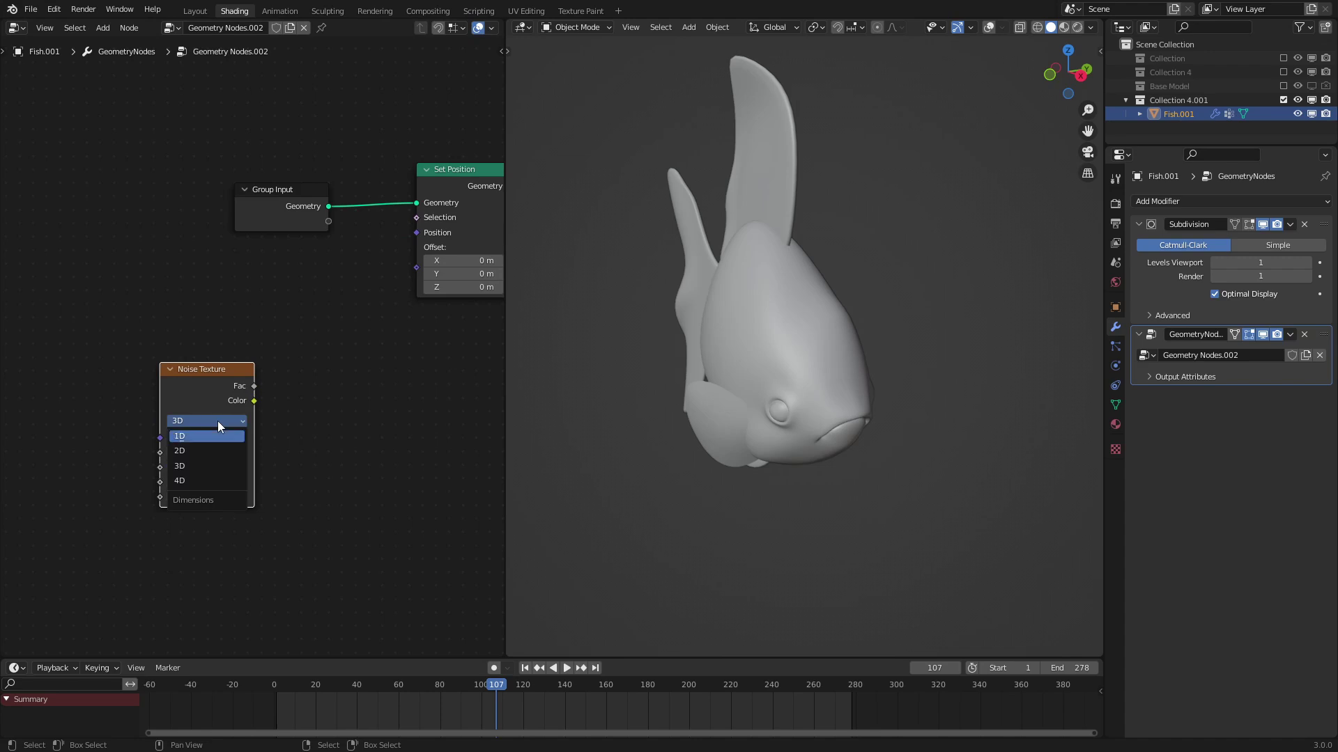
{"action": "left_click", "coordinate": [219, 433]}
{"action": "left_click", "coordinate": [256, 465]}
{"action": "scroll", "coordinate": [253, 465], "scroll_direction": "up", "scroll_amount": 3}
{"action": "left_click", "coordinate": [225, 438]}
{"action": "left_click", "coordinate": [224, 437]}
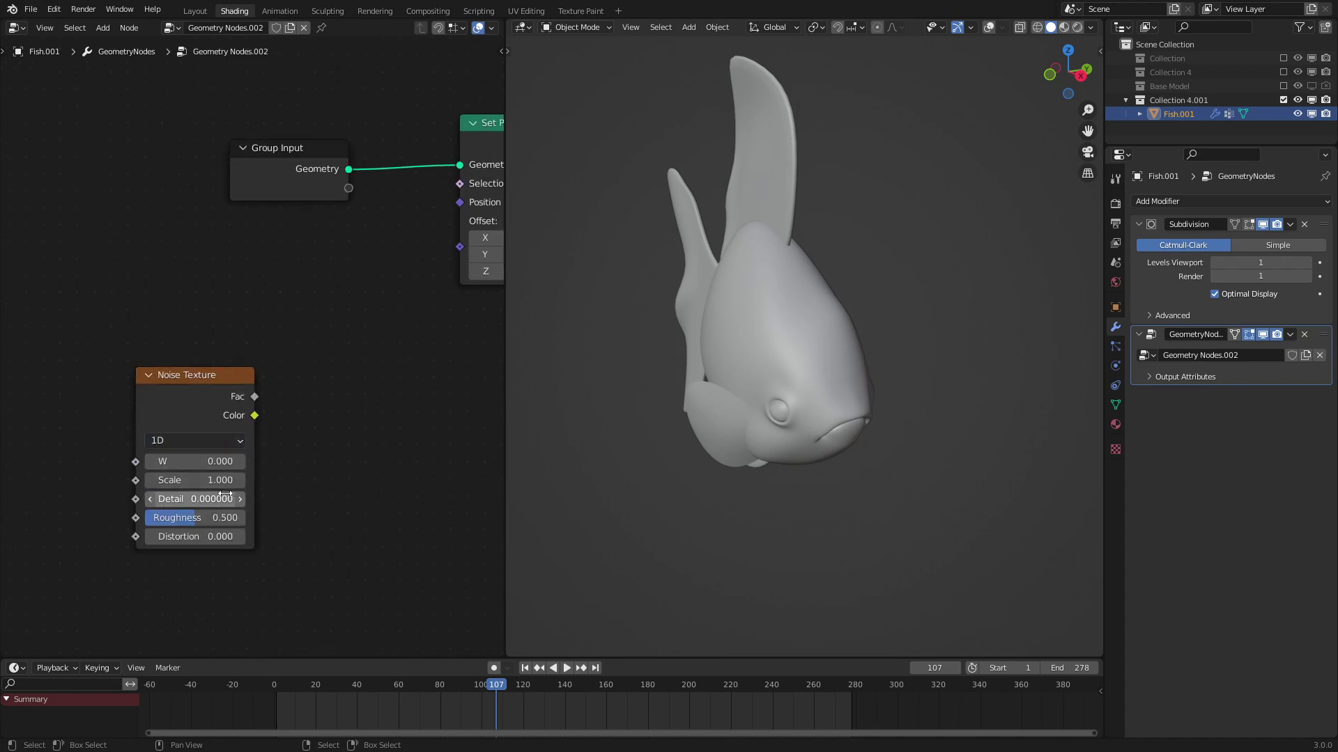
- Connect the Noise Texture's Color output to Set Position's Offset and try varying the W value
{"action": "scroll", "coordinate": [249, 417], "scroll_direction": "down", "scroll_amount": 1}
{"action": "left_click_drag", "start_coordinate": [254, 405], "coordinate": [435, 263]}
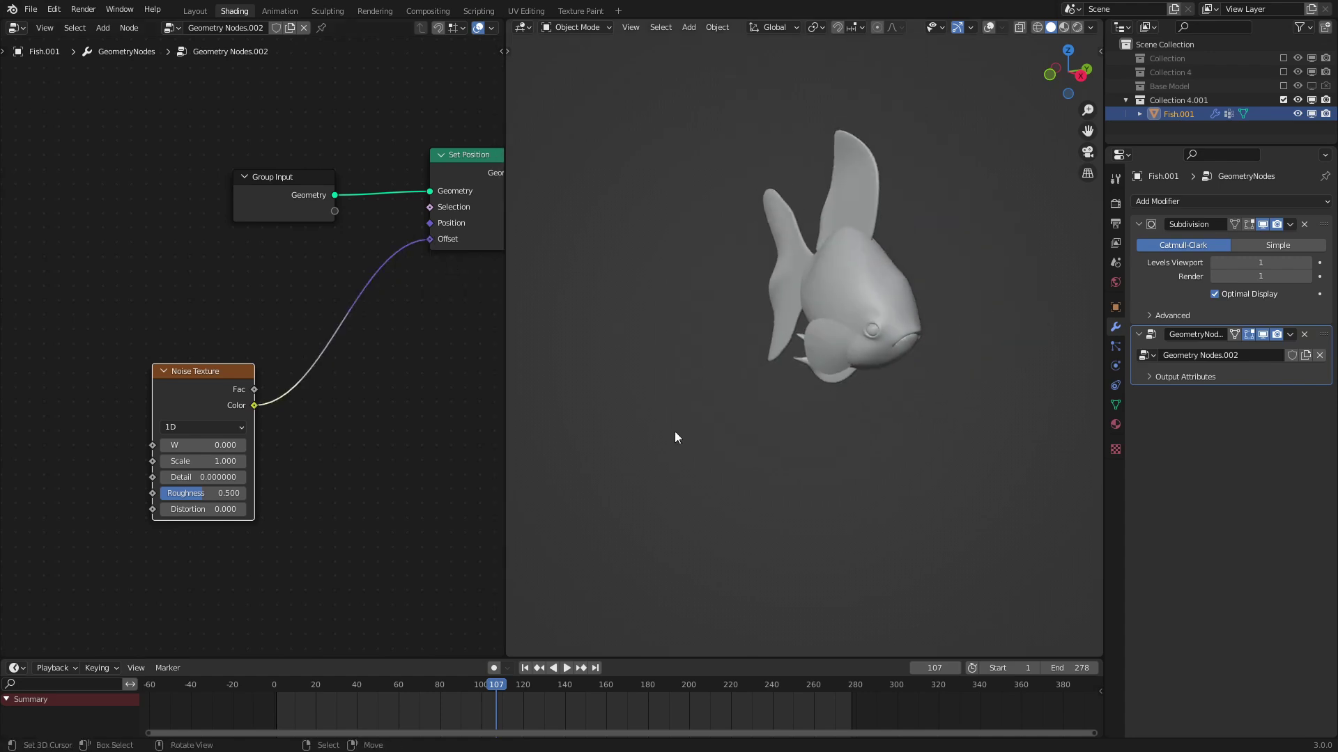
{"action": "left_click_drag", "start_coordinate": [180, 445], "coordinate": [275, 446]}
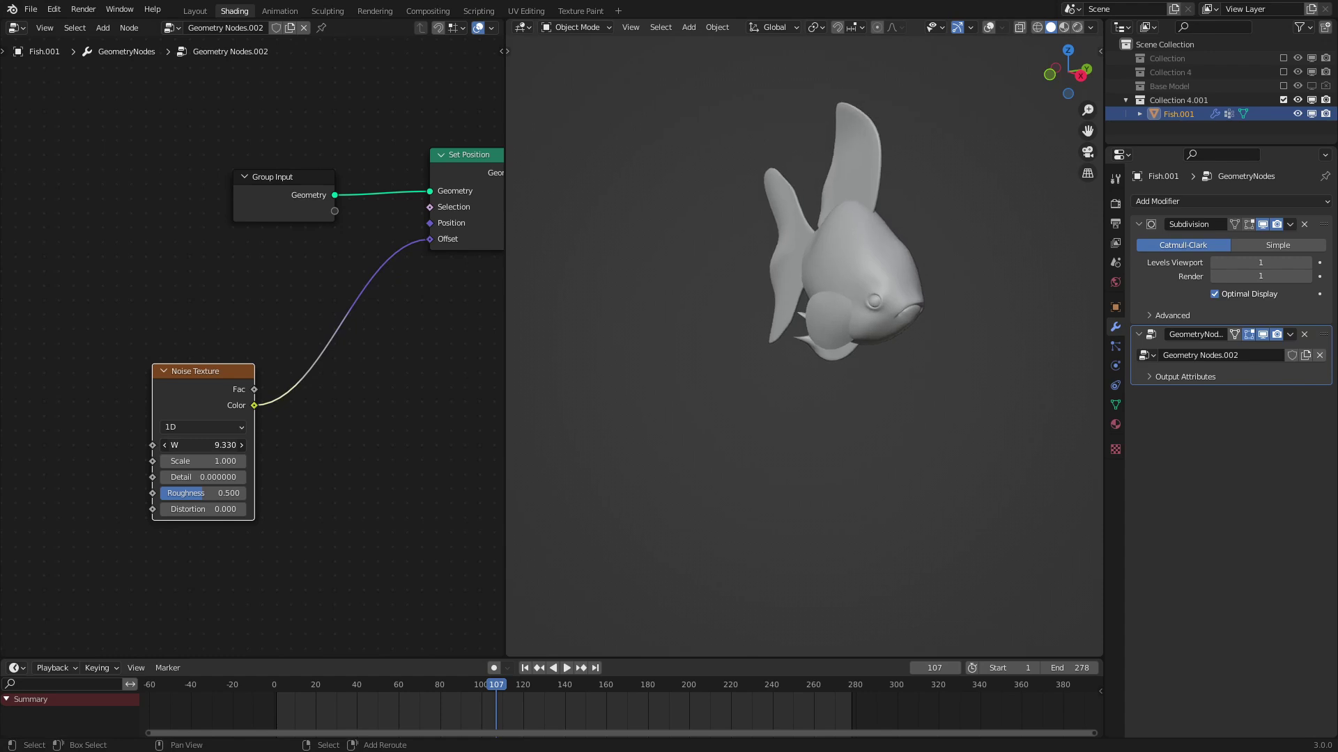
{"action": "right_click", "coordinate": [202, 445]}
- Move the Noise Texture node farther away from Set Position and turn on the viewport overlays
{"action": "scroll", "coordinate": [193, 402], "scroll_direction": "down", "scroll_amount": 4}
{"action": "key", "text": "g"}
{"action": "left_click", "coordinate": [197, 422]}
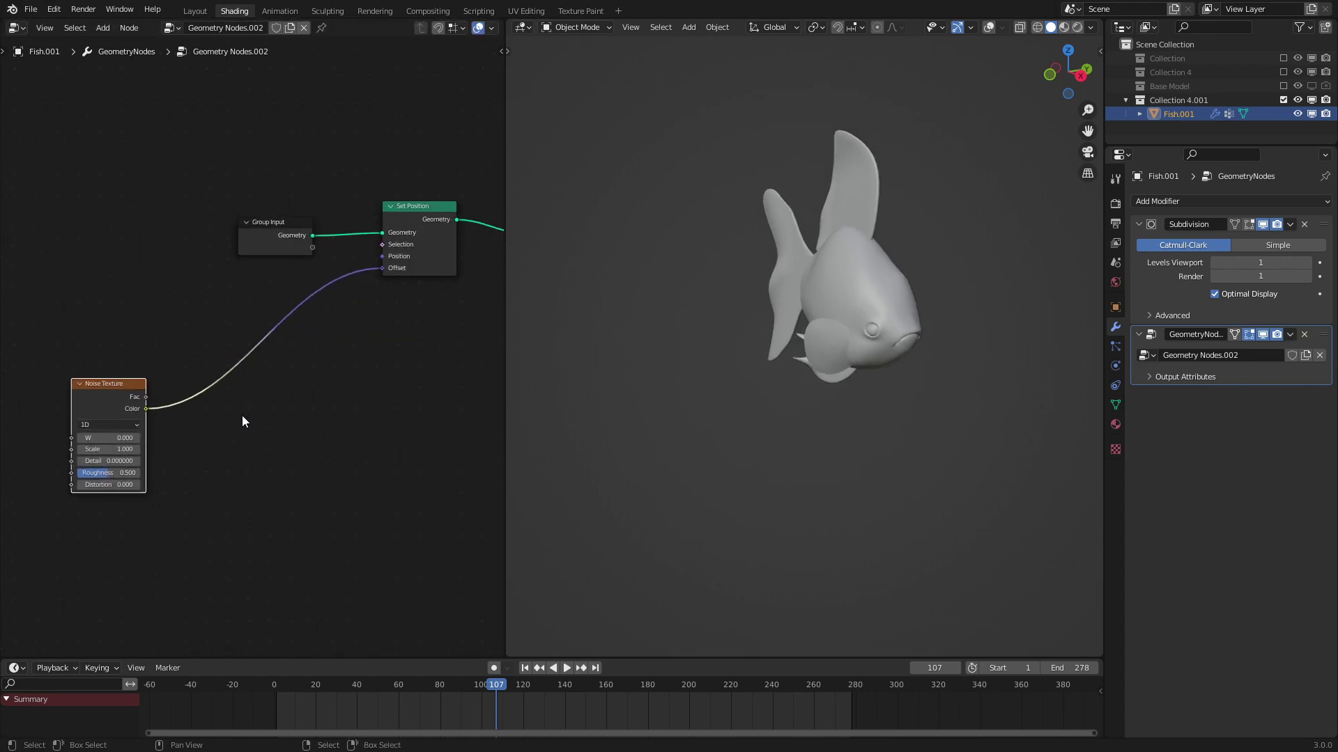
{"action": "scroll", "coordinate": [721, 350], "scroll_direction": "down", "scroll_amount": 2}
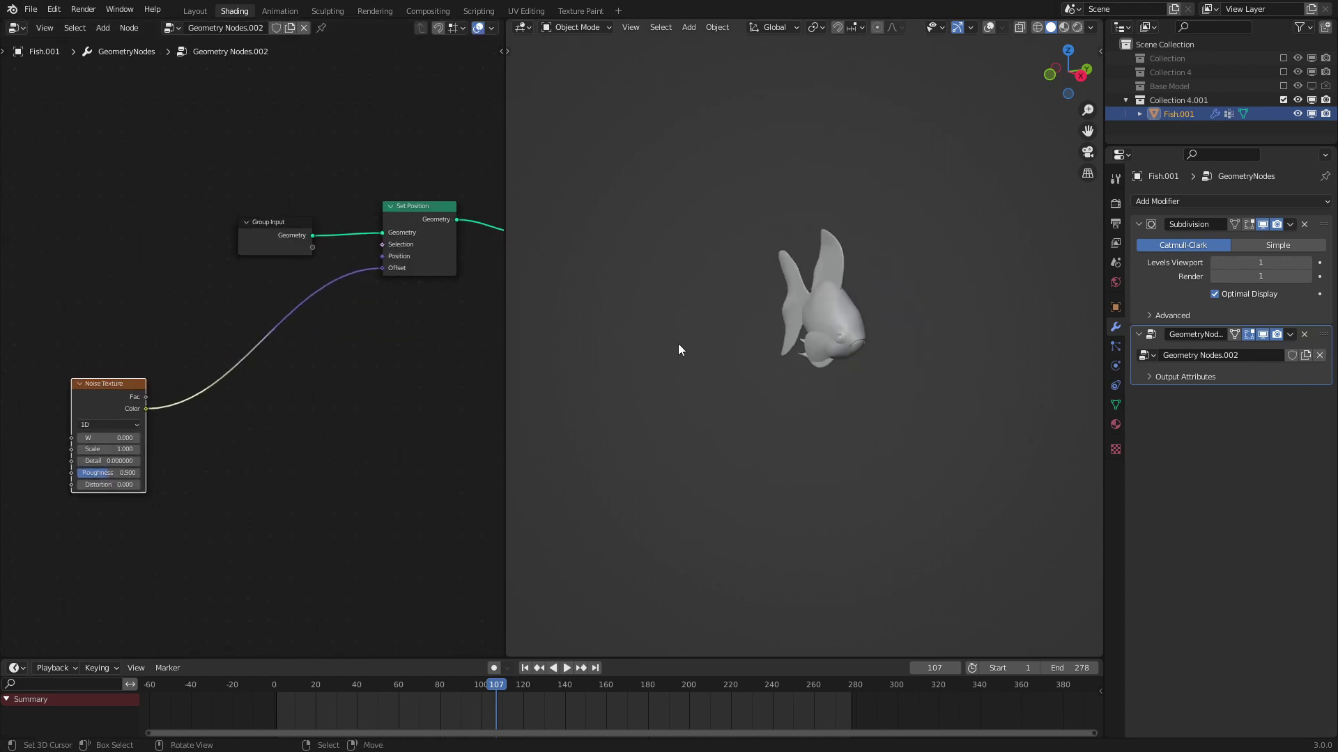
{"action": "left_click", "coordinate": [994, 29]}
- Insert a Vector Math node set to Scale, with a scale of 10, between the Noise Texture and Set Position
{"action": "scroll", "coordinate": [251, 347], "scroll_direction": "up", "scroll_amount": 4}
{"action": "key", "text": "q"}
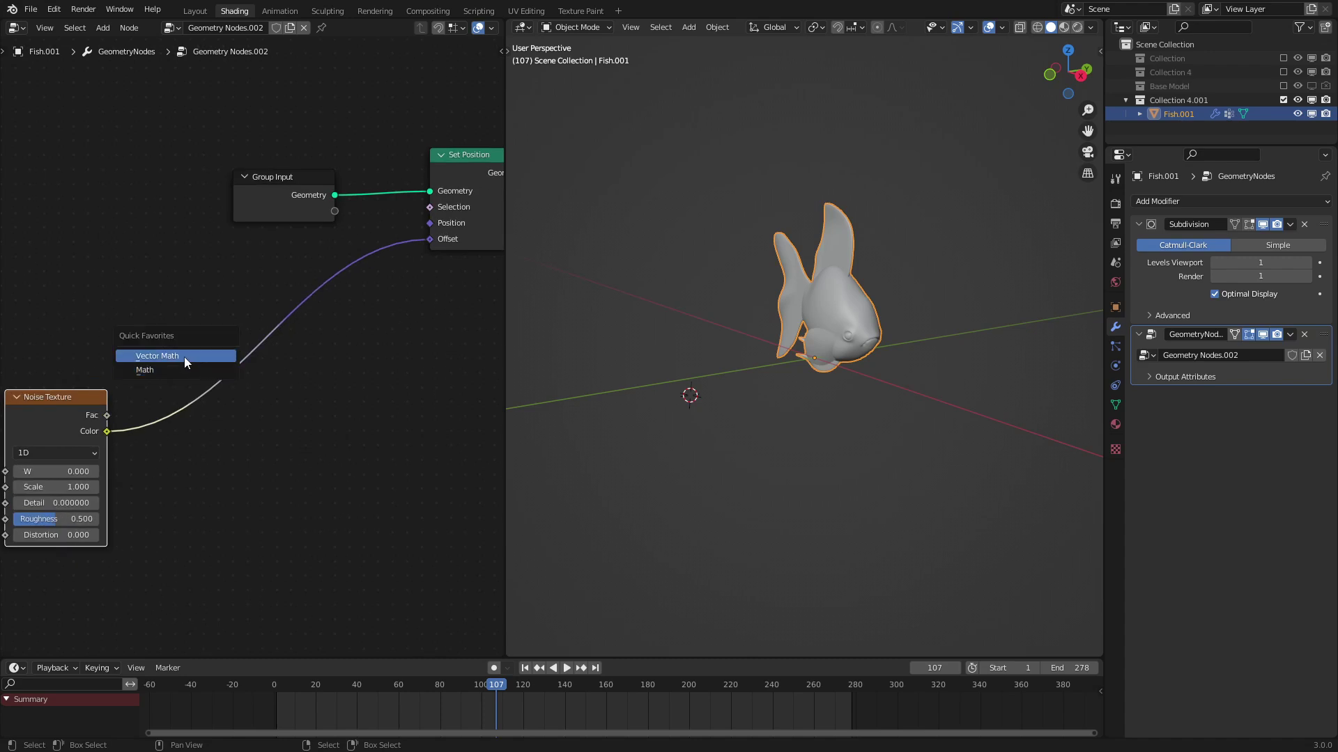
{"action": "left_click", "coordinate": [184, 358]}
{"action": "left_click", "coordinate": [304, 445]}
{"action": "left_click", "coordinate": [324, 493]}
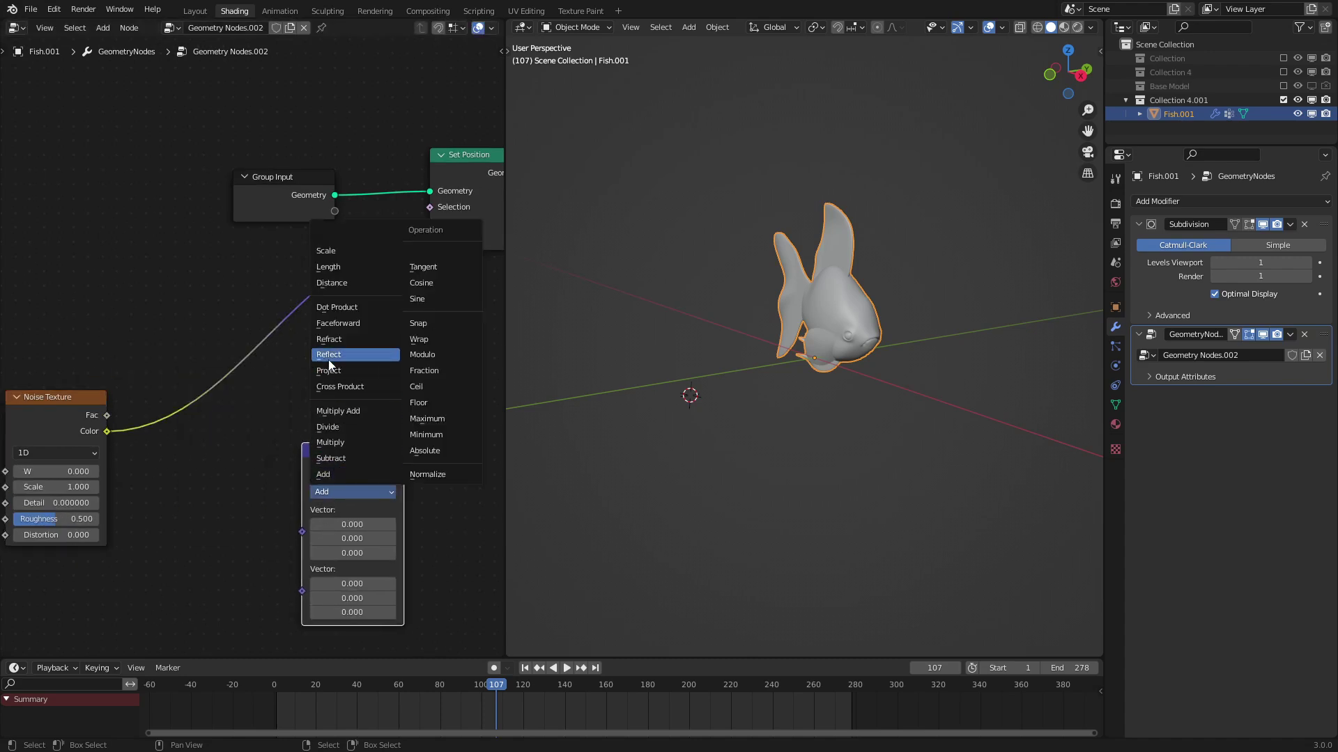
{"action": "left_click", "coordinate": [358, 252]}
{"action": "key", "text": "g"}
{"action": "left_click", "coordinate": [308, 431]}
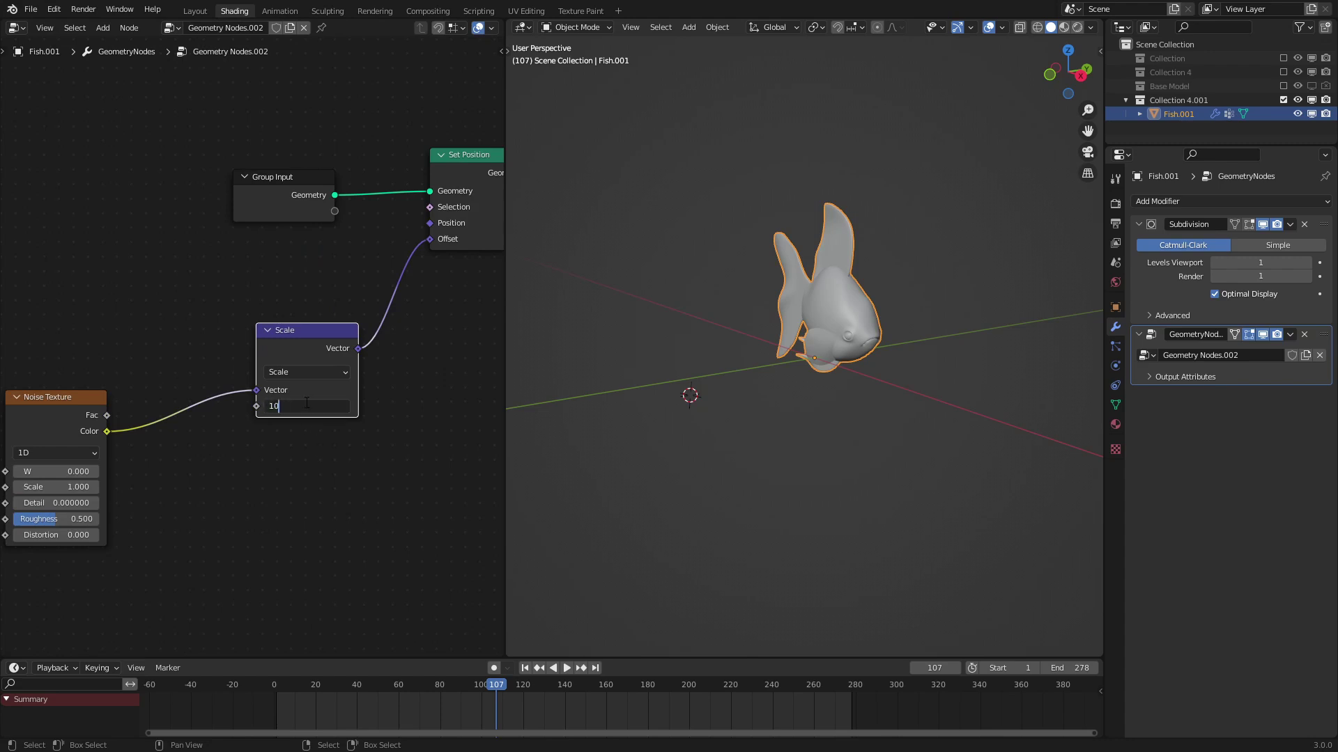
{"action": "key", "text": "Return"}
- Try a different W value on the Noise Texture to test the fish's movement and undo the change
{"action": "middle_click_drag", "start_coordinate": [273, 447], "coordinate": [304, 449]}
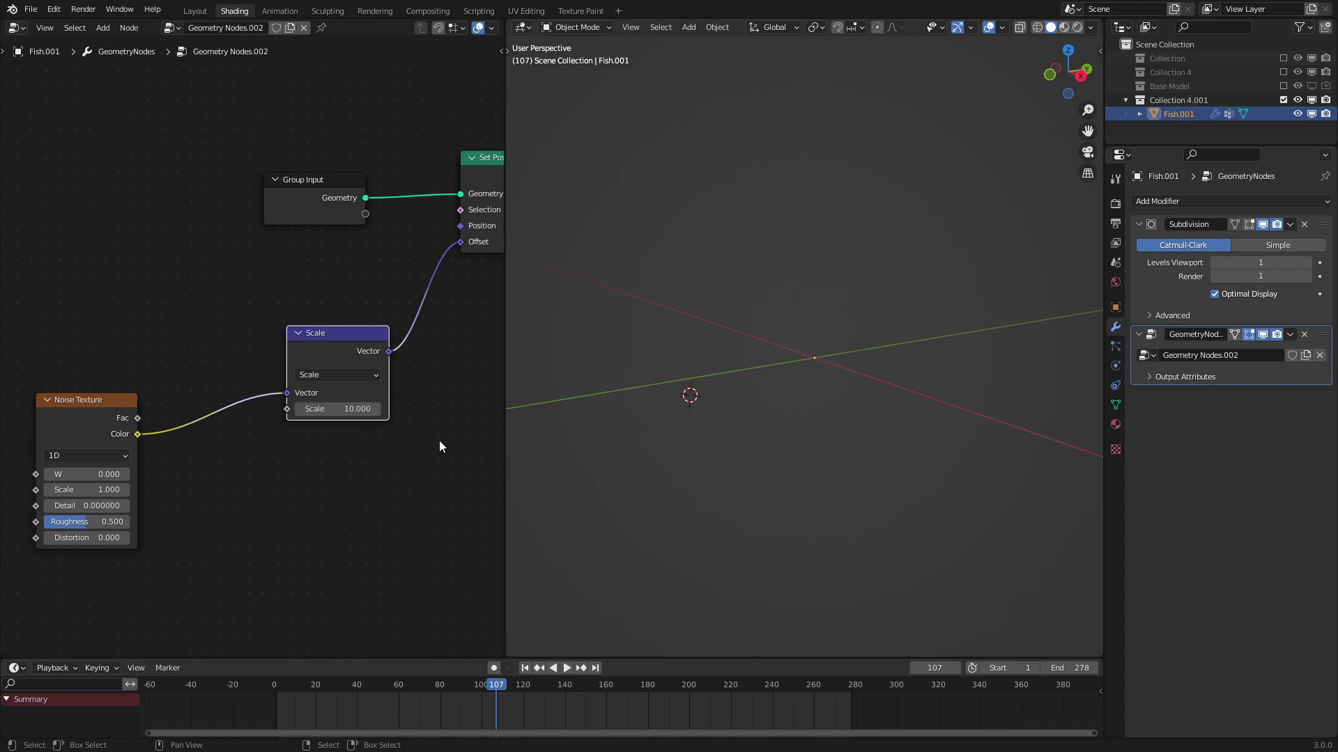
{"action": "scroll", "coordinate": [759, 353], "scroll_direction": "down", "scroll_amount": 3}
{"action": "left_click_drag", "start_coordinate": [86, 474], "coordinate": [140, 474]}
{"action": "key", "text": "ctrl+z"}
{"action": "scroll", "coordinate": [908, 212], "scroll_direction": "down", "scroll_amount": 2}
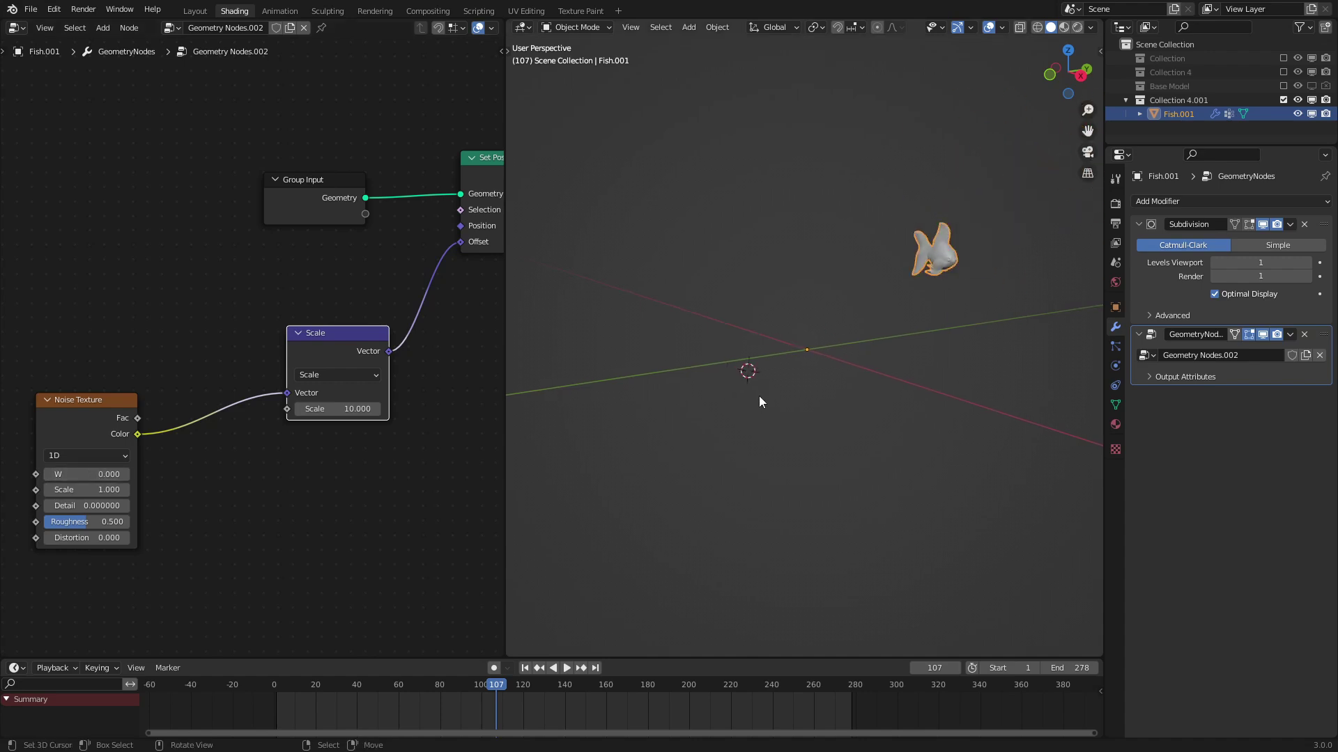
- Duplicate the Scale node as a Subtract of 0.5 on all axes and insert it between the Noise Texture and Scale
{"action": "key", "text": "shift+d"}
{"action": "left_click", "coordinate": [340, 455]}
{"action": "left_click", "coordinate": [321, 476]}
{"action": "left_click", "coordinate": [322, 524]}
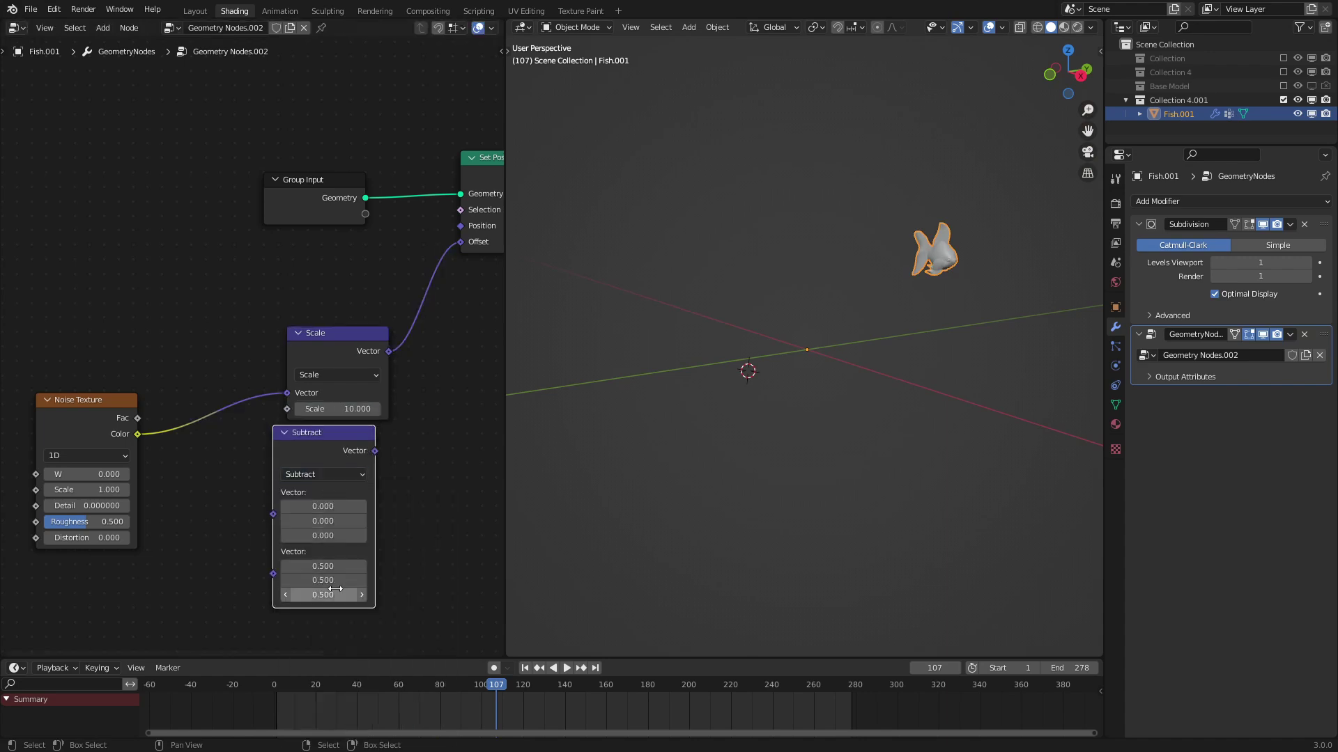
{"action": "left_click_drag", "start_coordinate": [320, 433], "coordinate": [244, 338]}
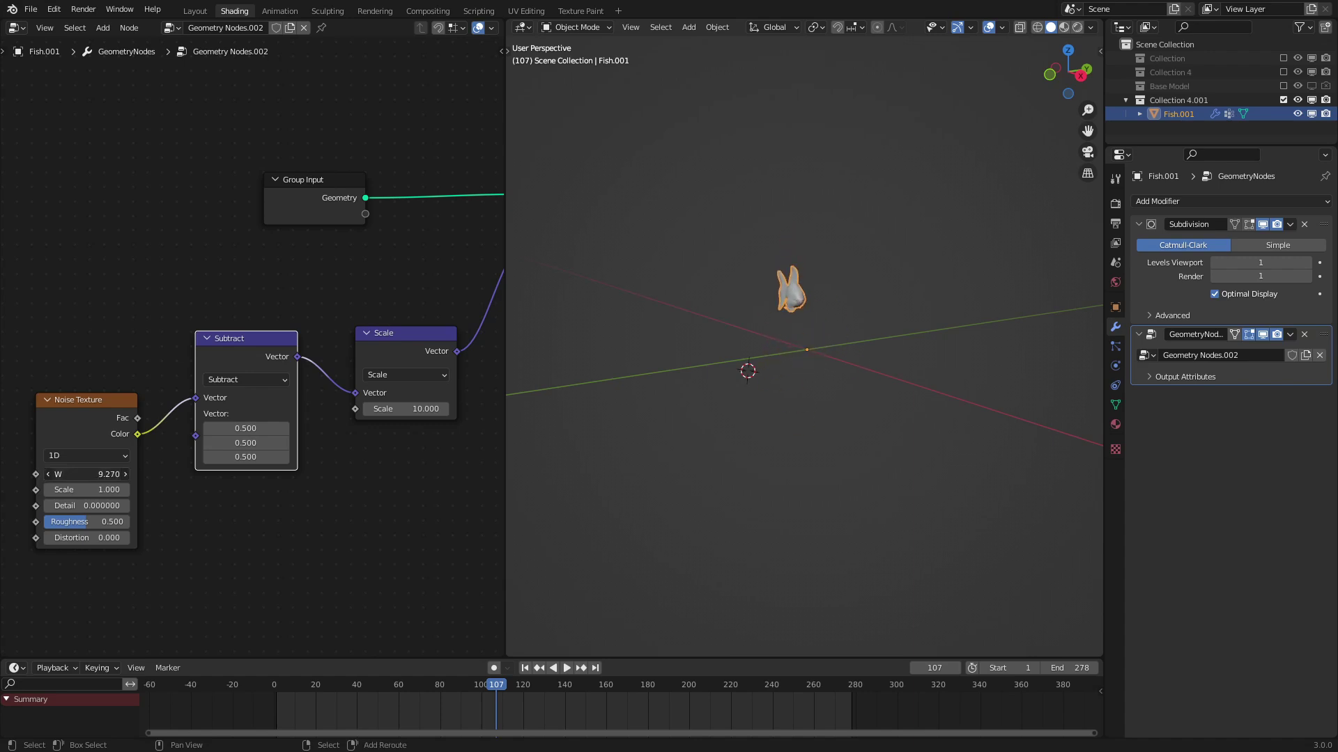
- Collapse the Subtract node and place it directly above the Noise Texture
{"action": "middle_click_drag", "start_coordinate": [192, 333], "coordinate": [268, 354]}
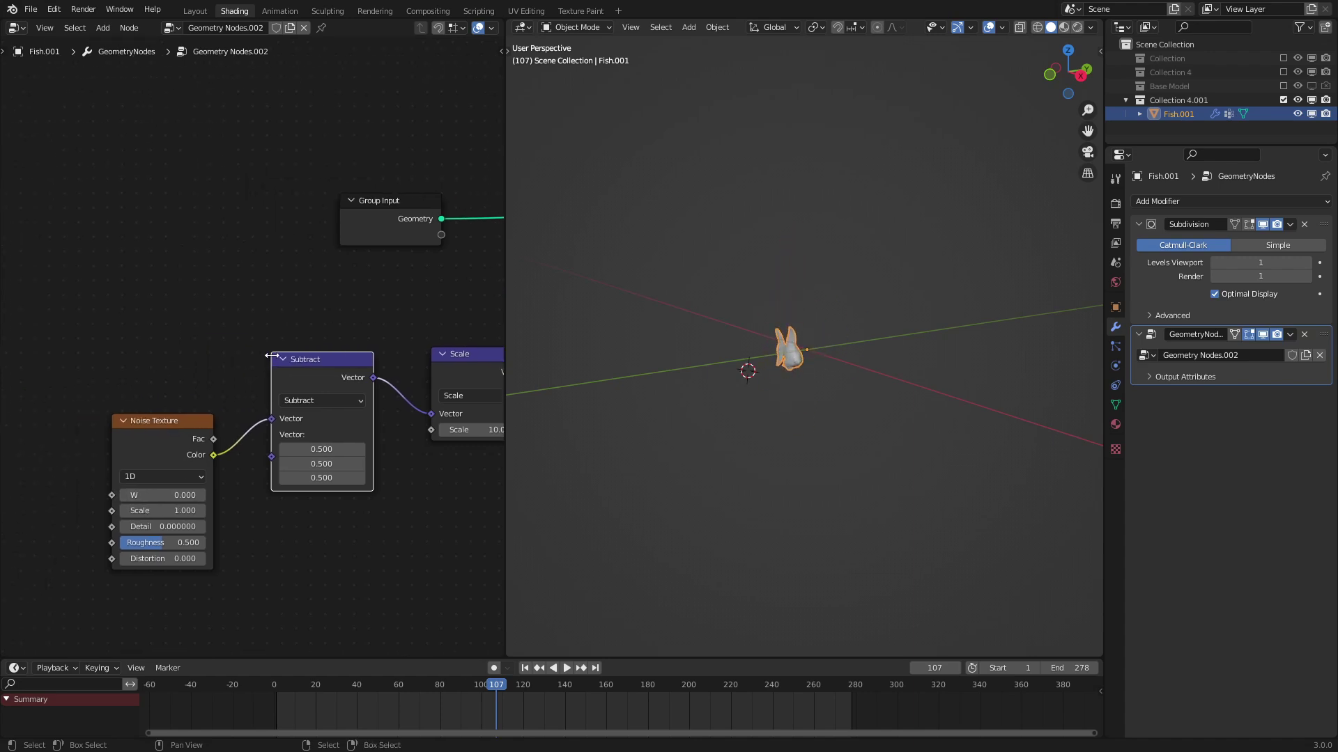
{"action": "left_click", "coordinate": [282, 359]}
{"action": "left_click_drag", "start_coordinate": [284, 359], "coordinate": [98, 380]}
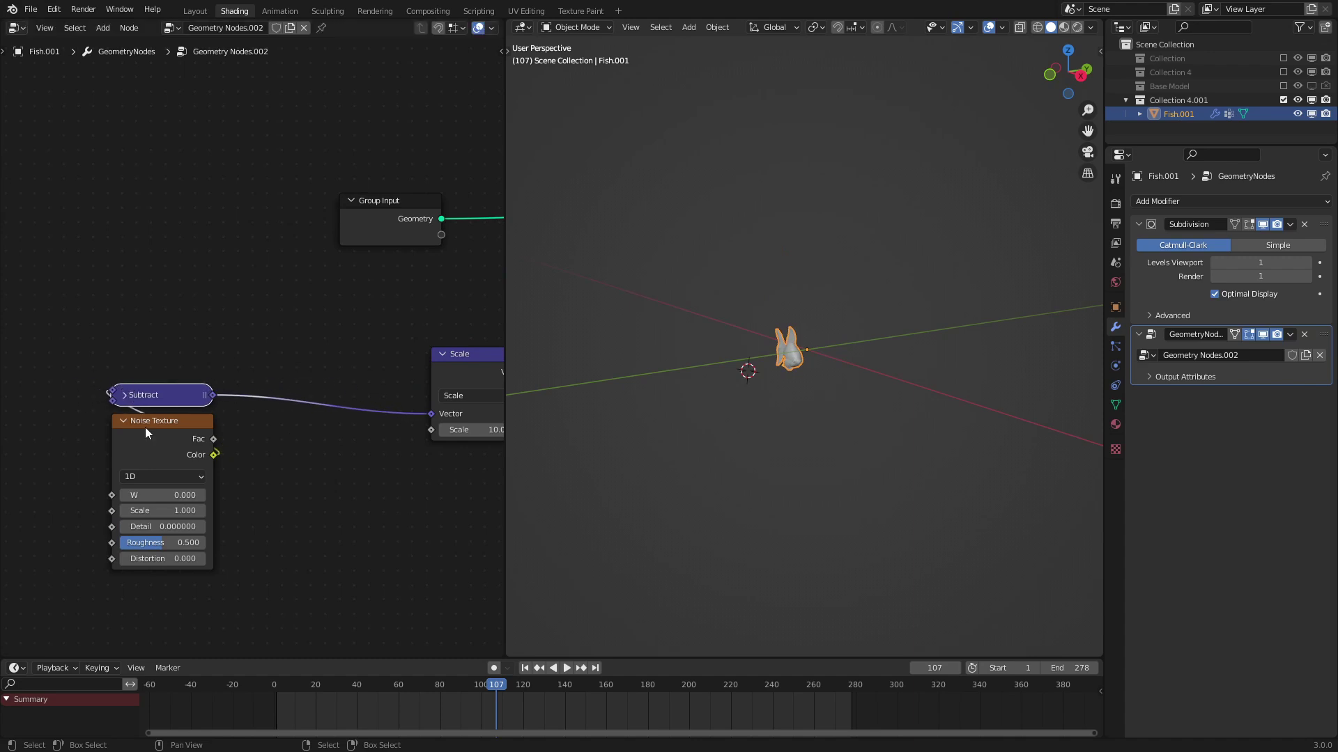
- Add a layout Frame enclosing the Subtract and Noise Texture nodes and place it next to the Scale node
{"action": "middle_click_drag", "start_coordinate": [145, 432], "coordinate": [169, 365]}
{"action": "key", "text": "shift+a"}
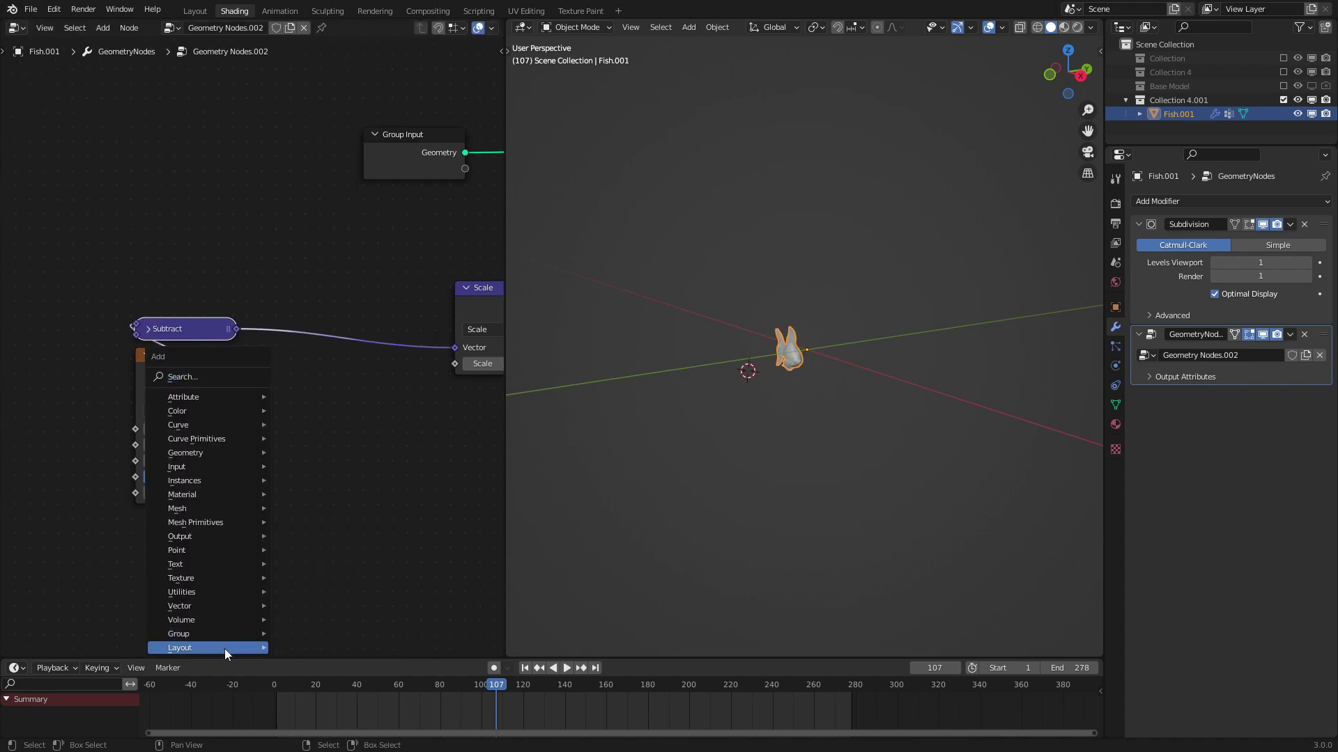
{"action": "left_click", "coordinate": [322, 649]}
{"action": "left_click", "coordinate": [204, 342]}
{"action": "key", "text": "Escape"}
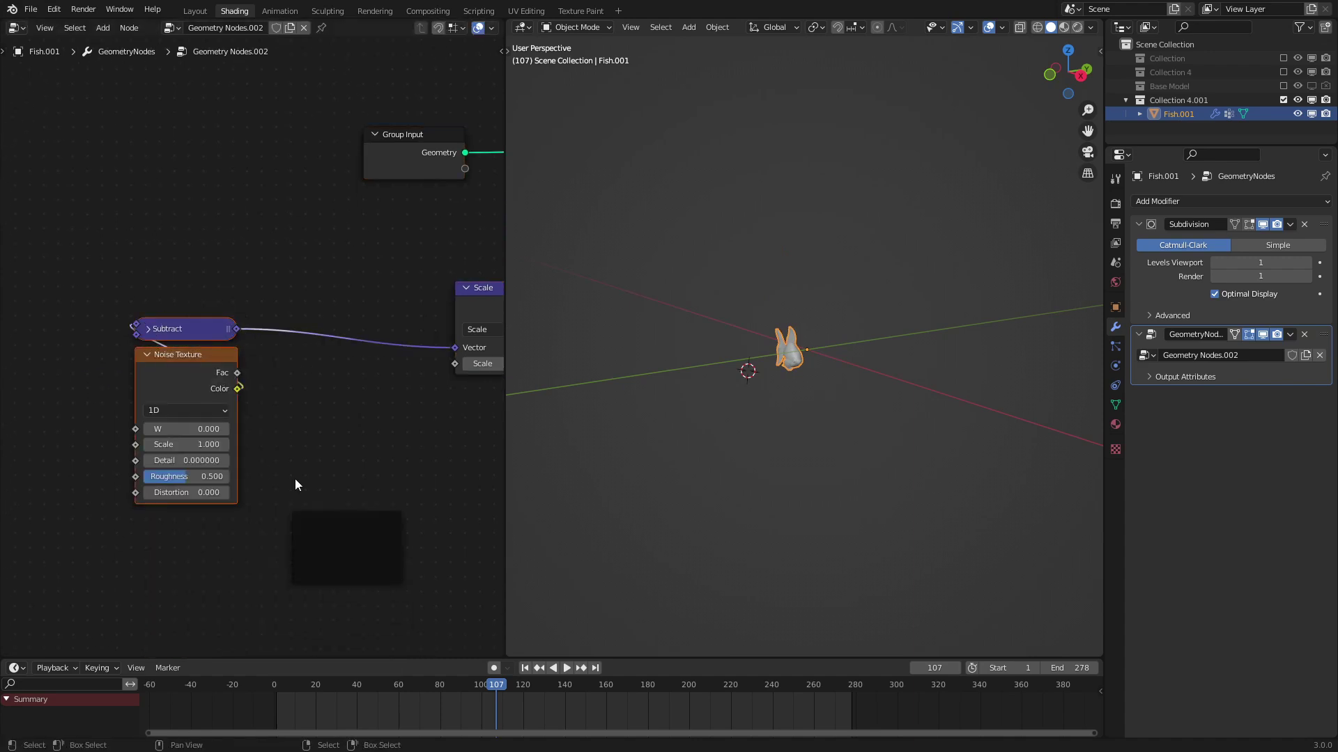
{"action": "key", "text": "g"}
{"action": "left_click", "coordinate": [315, 537]}
{"action": "left_click_drag", "start_coordinate": [259, 415], "coordinate": [357, 411]}
{"action": "left_click", "coordinate": [419, 401]}
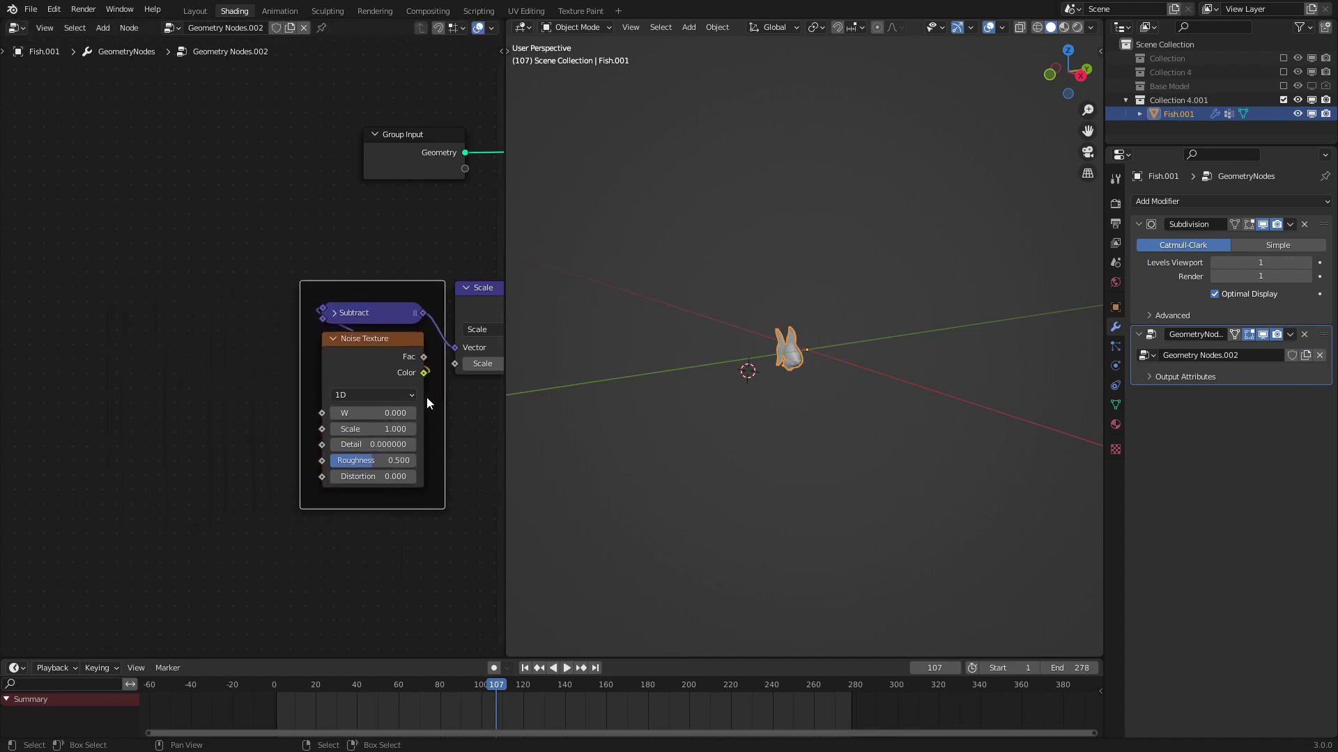
- Add a Value node ahead of the framed noise nodes
{"action": "scroll", "coordinate": [319, 416], "scroll_direction": "down", "scroll_amount": 2}
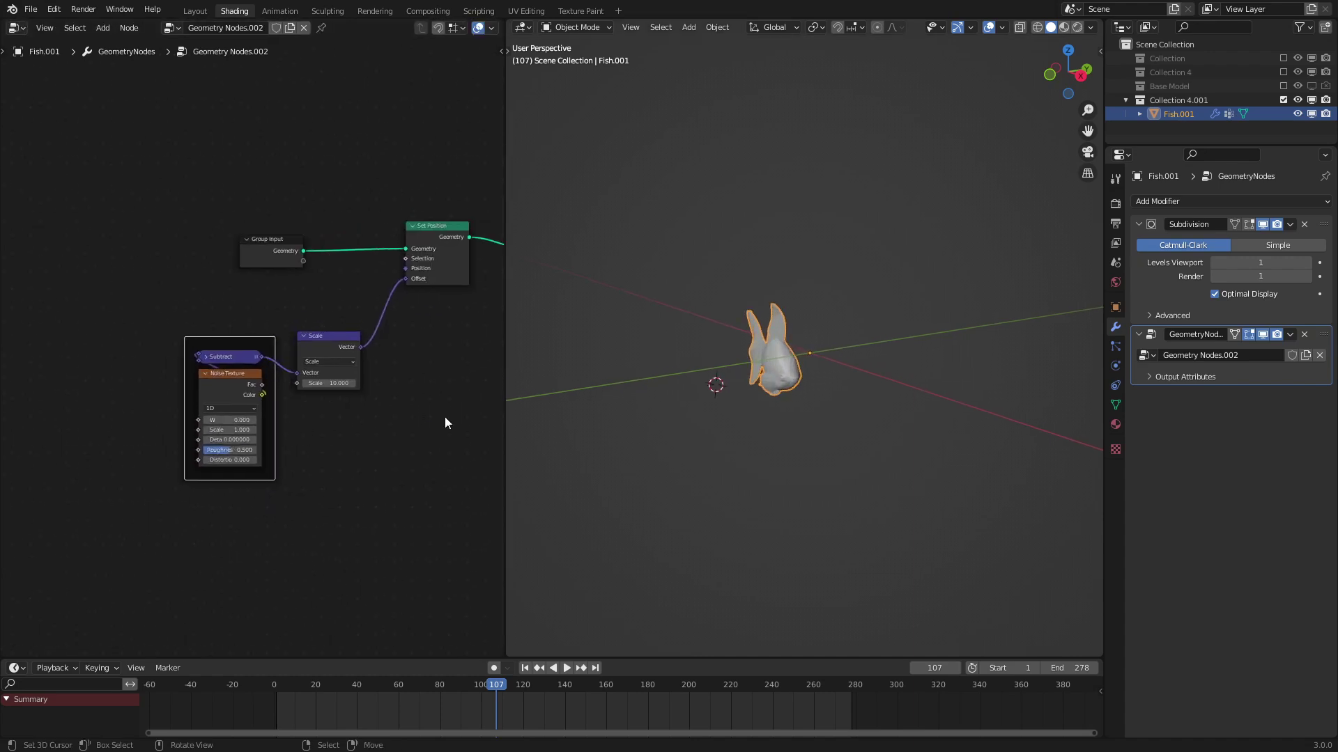
{"action": "middle_click_drag", "start_coordinate": [57, 395], "coordinate": [201, 373]}
{"action": "key", "text": "shift+a"}
{"action": "left_click", "coordinate": [157, 103]}
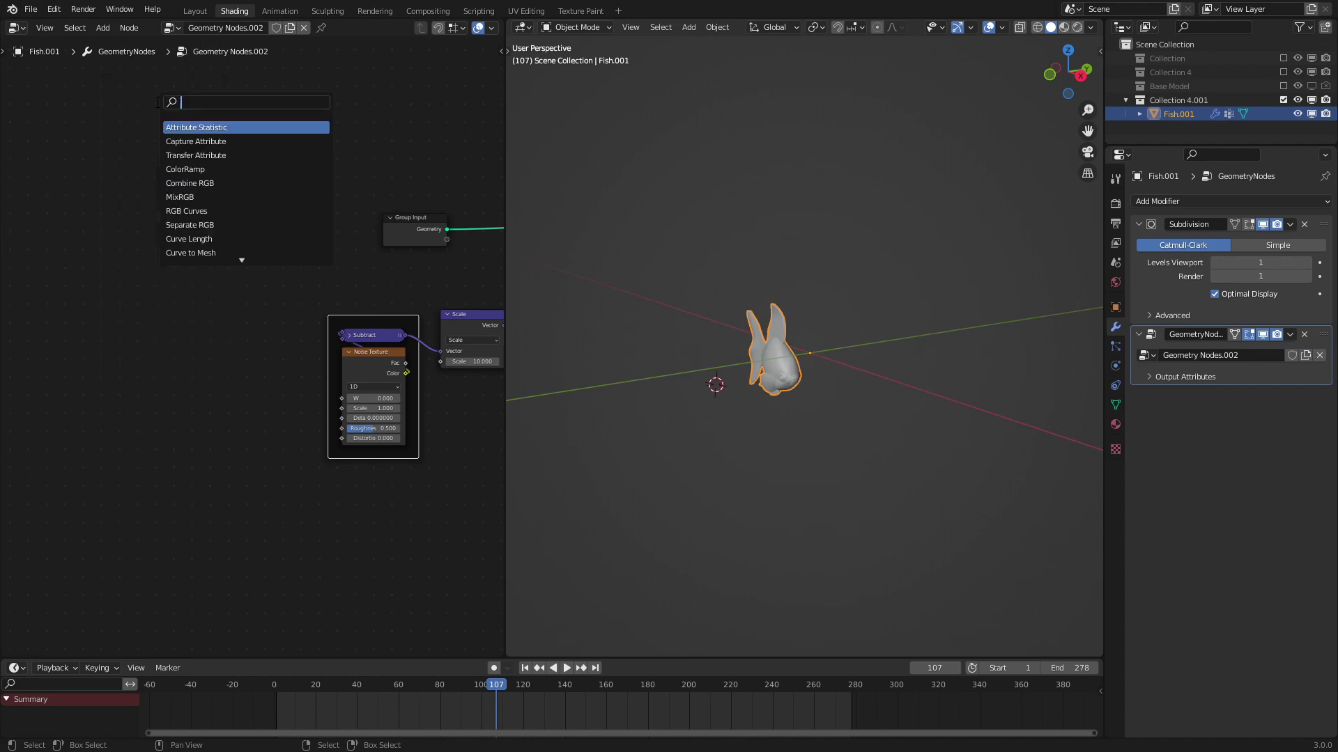
{"action": "key", "text": "Return"}
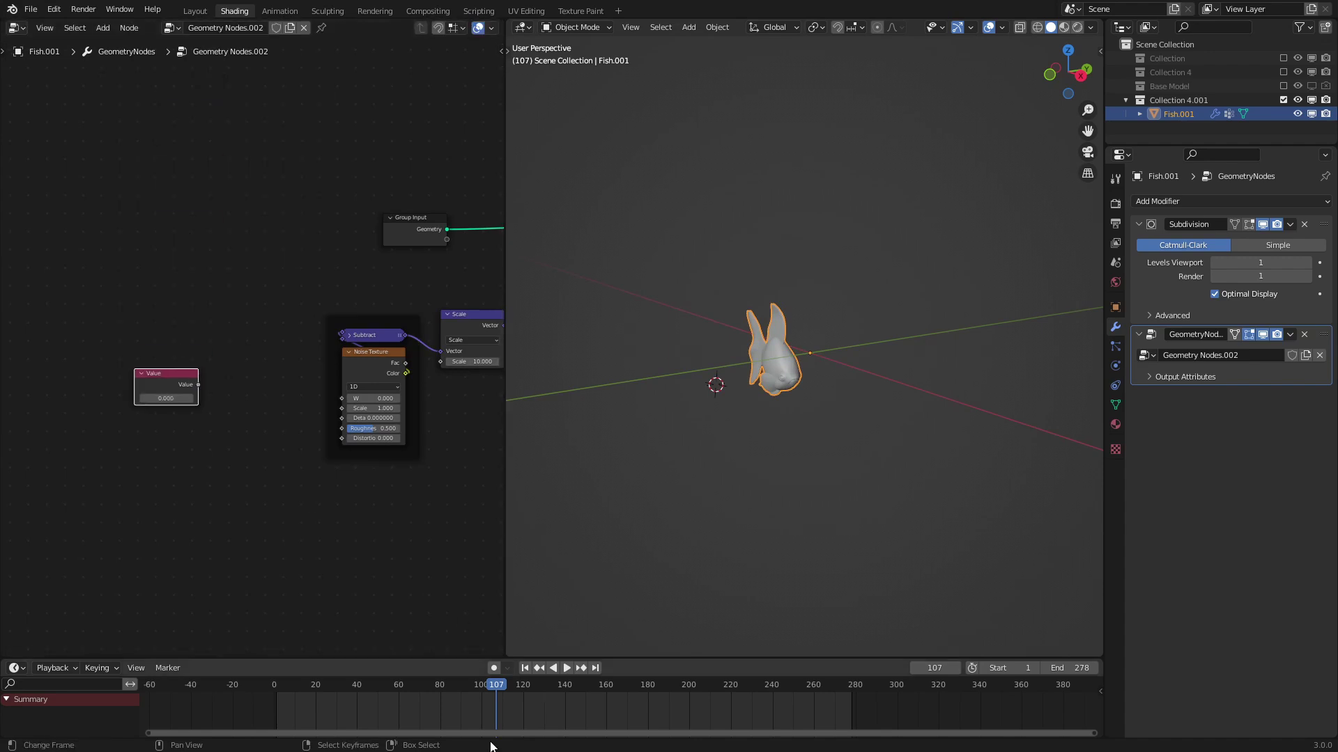
{"action": "scroll", "coordinate": [763, 420], "scroll_direction": "up", "scroll_amount": 2}
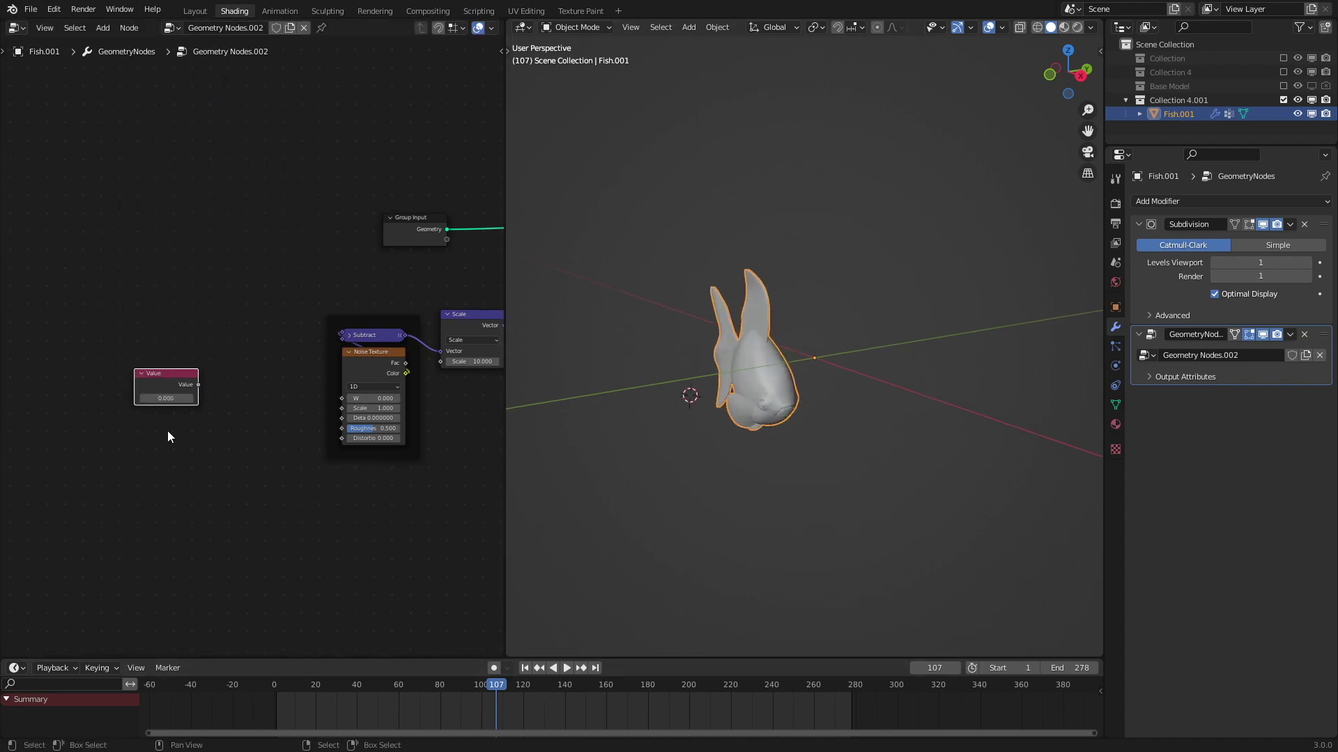
- Drive the Value node with the current frame number and shift it slightly away from the noise frame
{"action": "scroll", "coordinate": [171, 436], "scroll_direction": "up", "scroll_amount": 3}
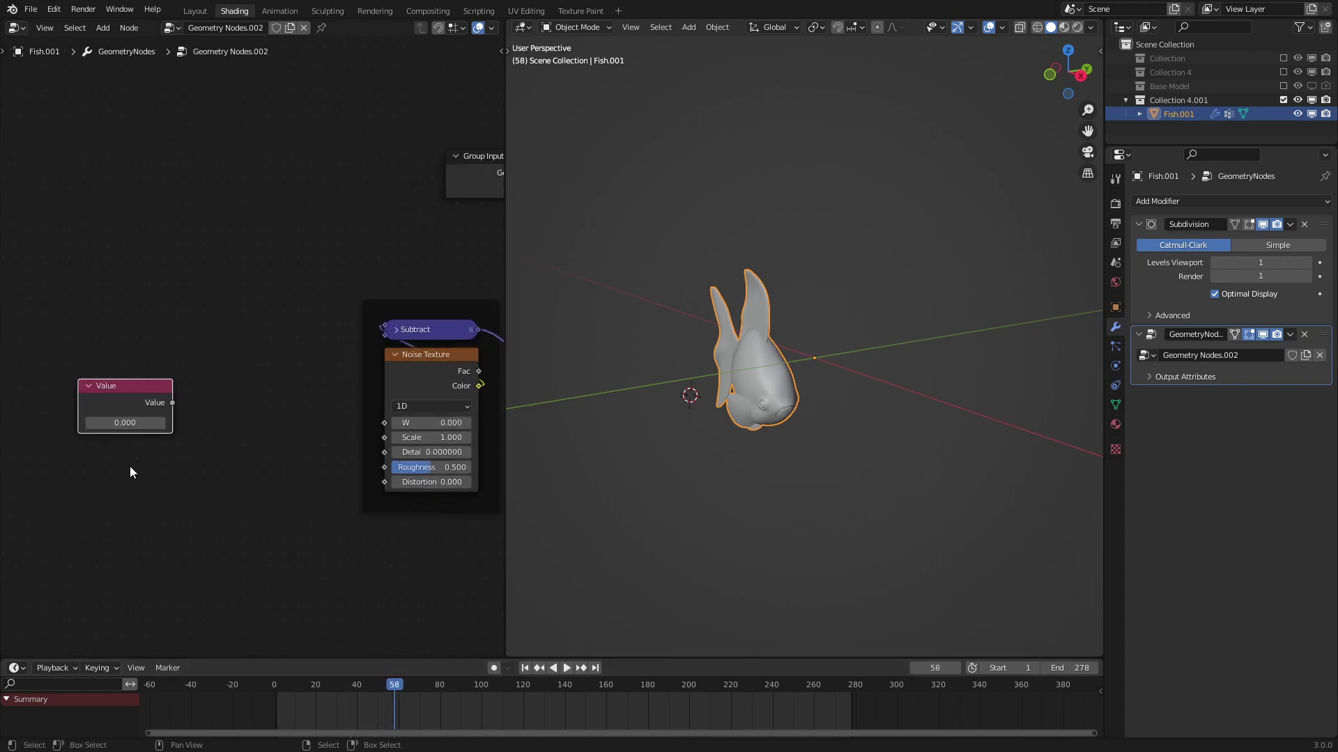
{"action": "middle_click_drag", "start_coordinate": [130, 466], "coordinate": [214, 475]}
{"action": "scroll", "coordinate": [208, 474], "scroll_direction": "up", "scroll_amount": 2}
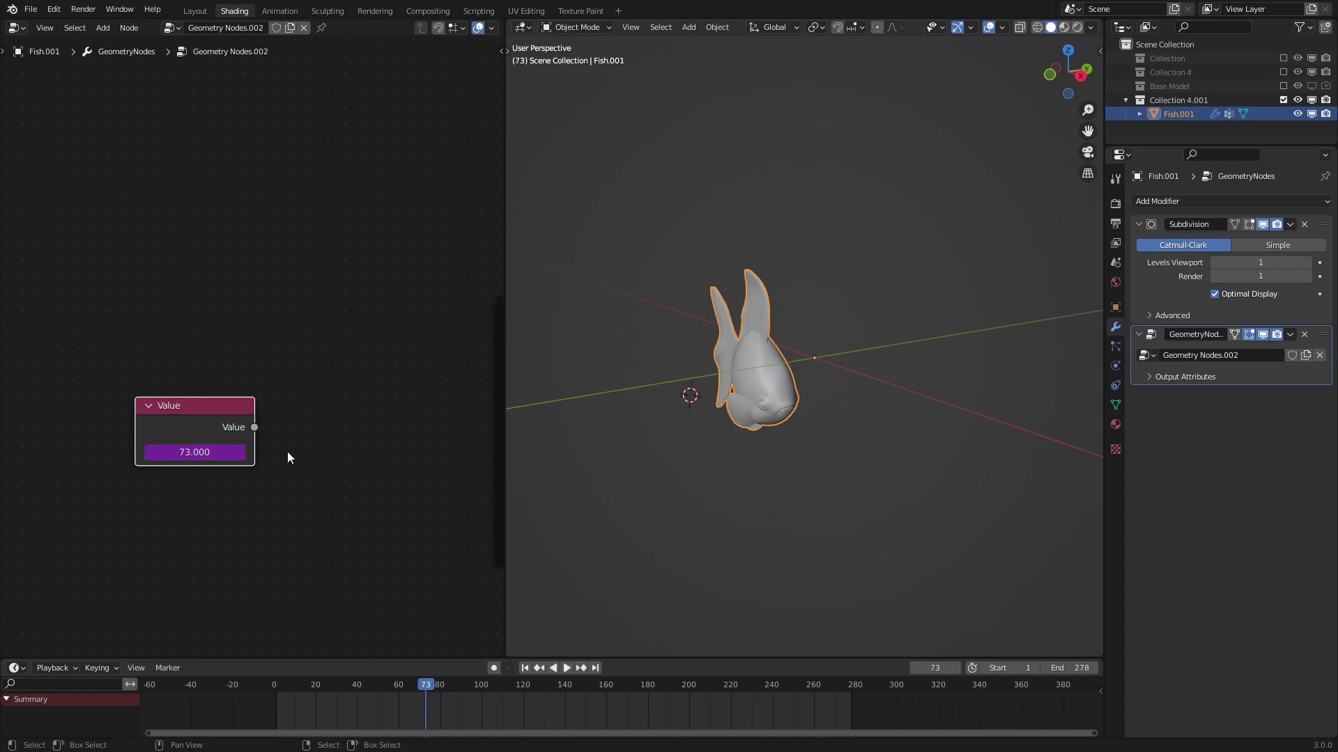
{"action": "scroll", "coordinate": [284, 458], "scroll_direction": "down", "scroll_amount": 1}
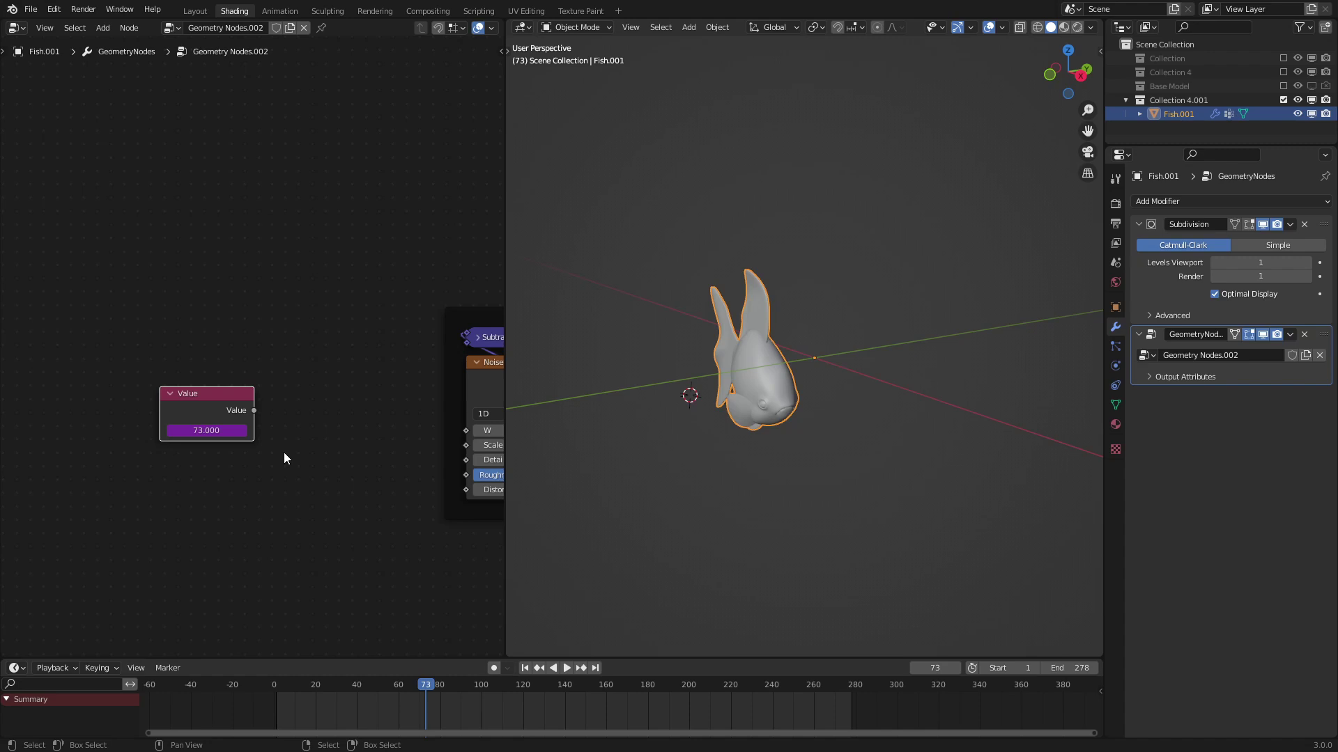
{"action": "left_click", "coordinate": [206, 430]}
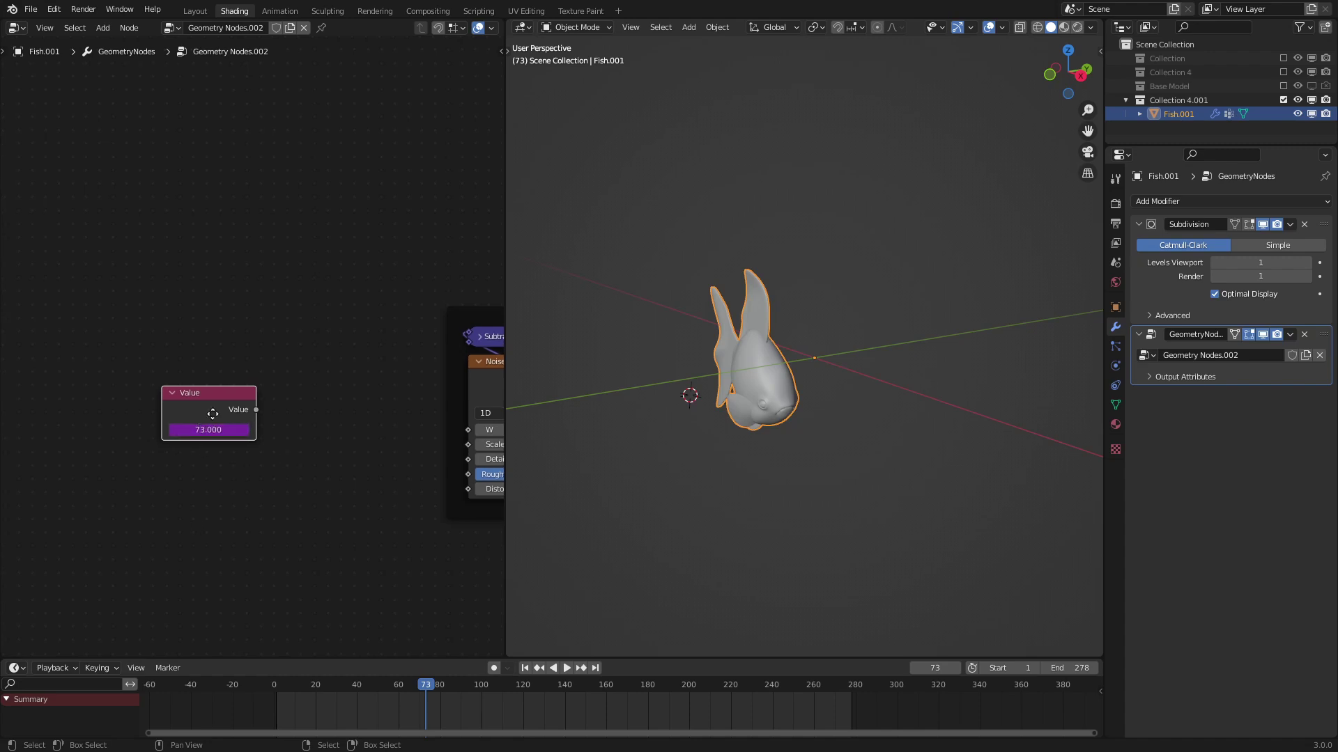
{"action": "left_click_drag", "start_coordinate": [212, 414], "coordinate": [194, 409]}
- Add a Math node set to Divide, feed it the Value node, and set the divisor to 24
{"action": "left_click", "coordinate": [337, 447]}
{"action": "left_click", "coordinate": [295, 379]}
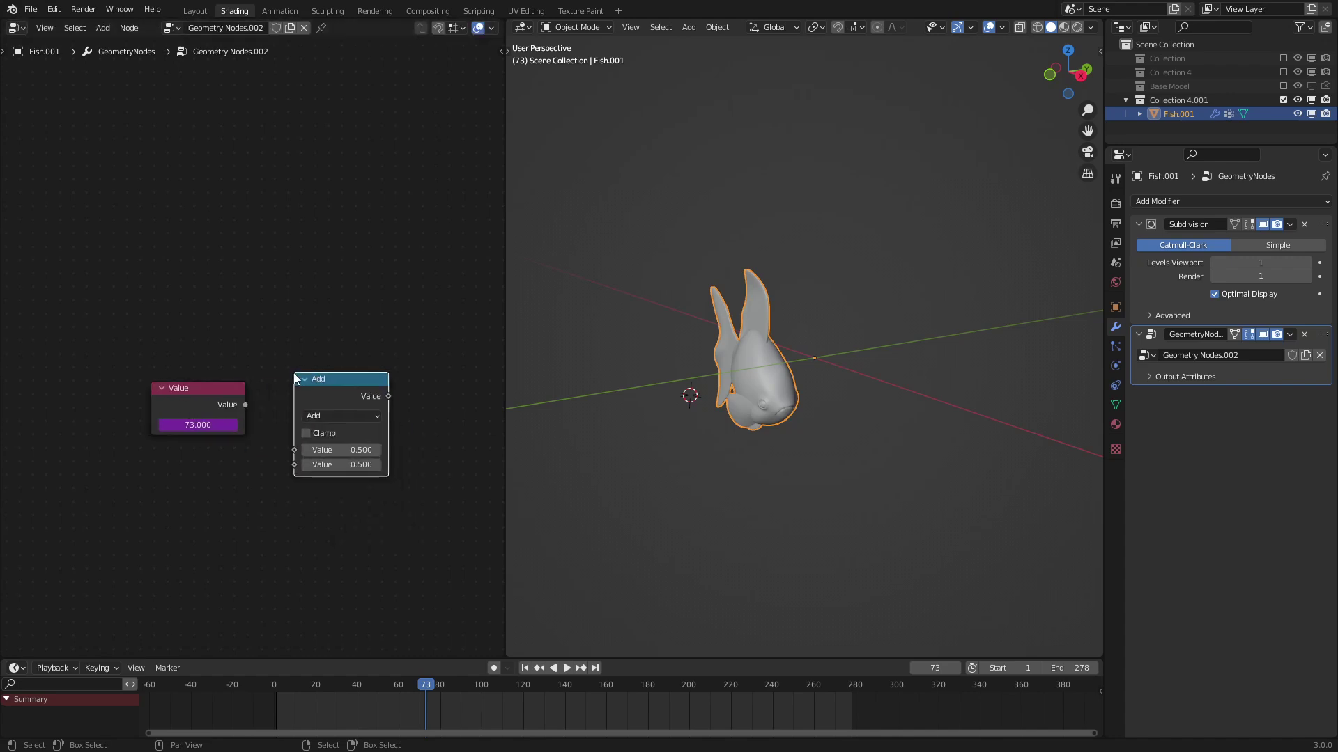
{"action": "left_click", "coordinate": [344, 415]}
{"action": "left_click", "coordinate": [326, 480]}
{"action": "left_click_drag", "start_coordinate": [245, 404], "coordinate": [294, 450]}
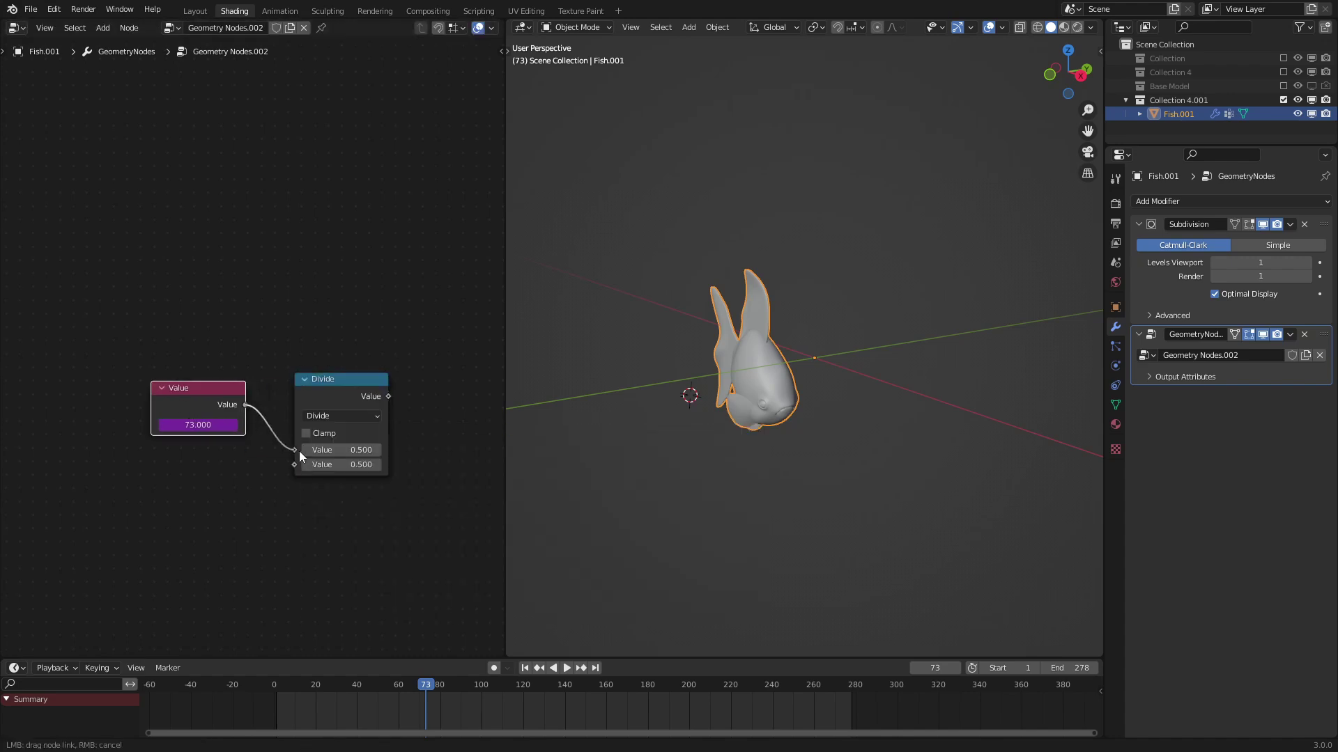
{"action": "left_click", "coordinate": [331, 465]}
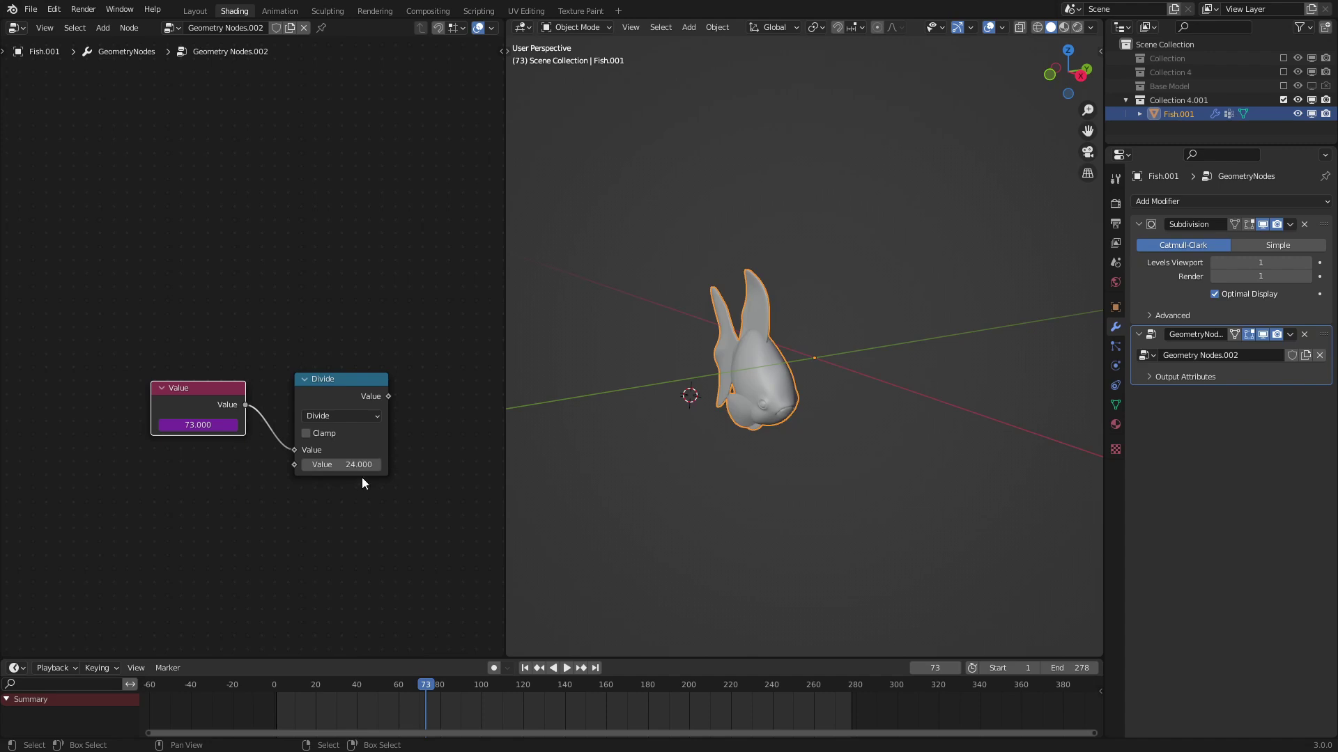
- Connect the Divide output to the Noise Texture's W input and play the animation
{"action": "middle_click_drag", "start_coordinate": [362, 478], "coordinate": [182, 495]}
{"action": "left_click_drag", "start_coordinate": [348, 492], "coordinate": [350, 492]}
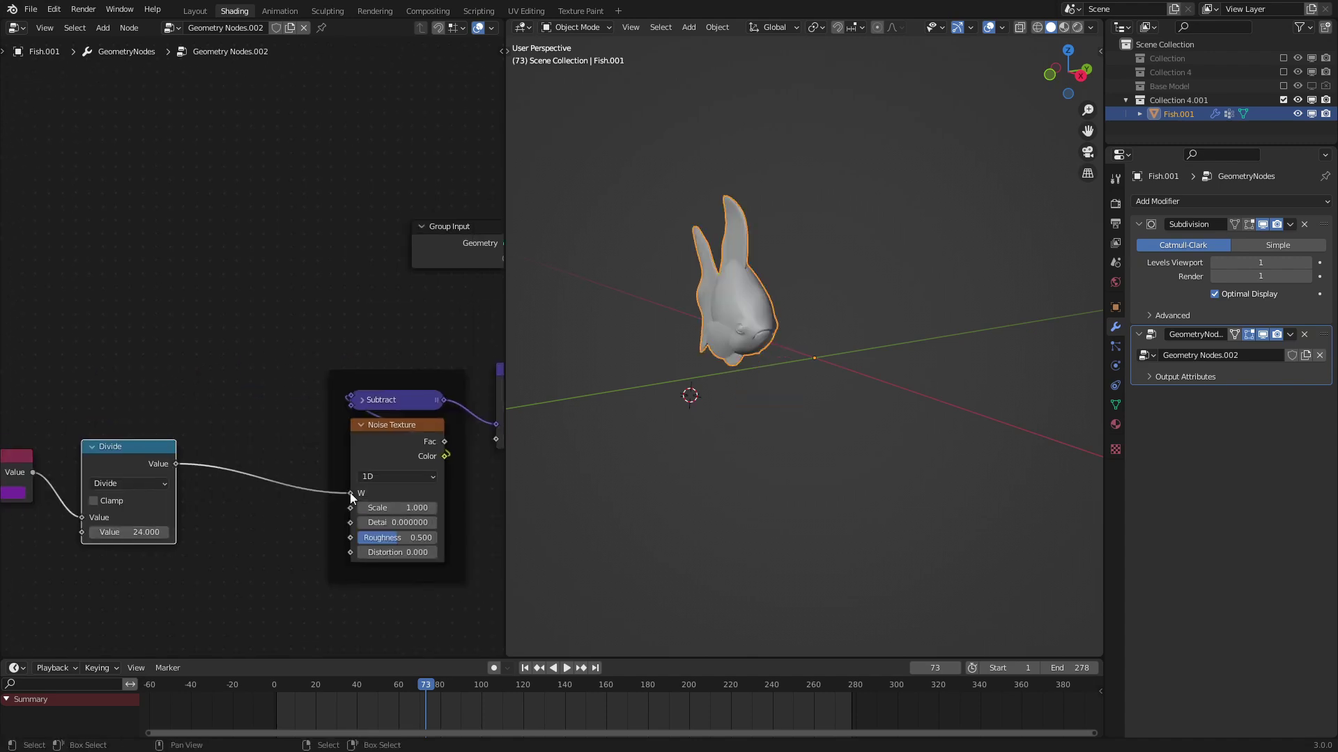
{"action": "key", "text": "space"}
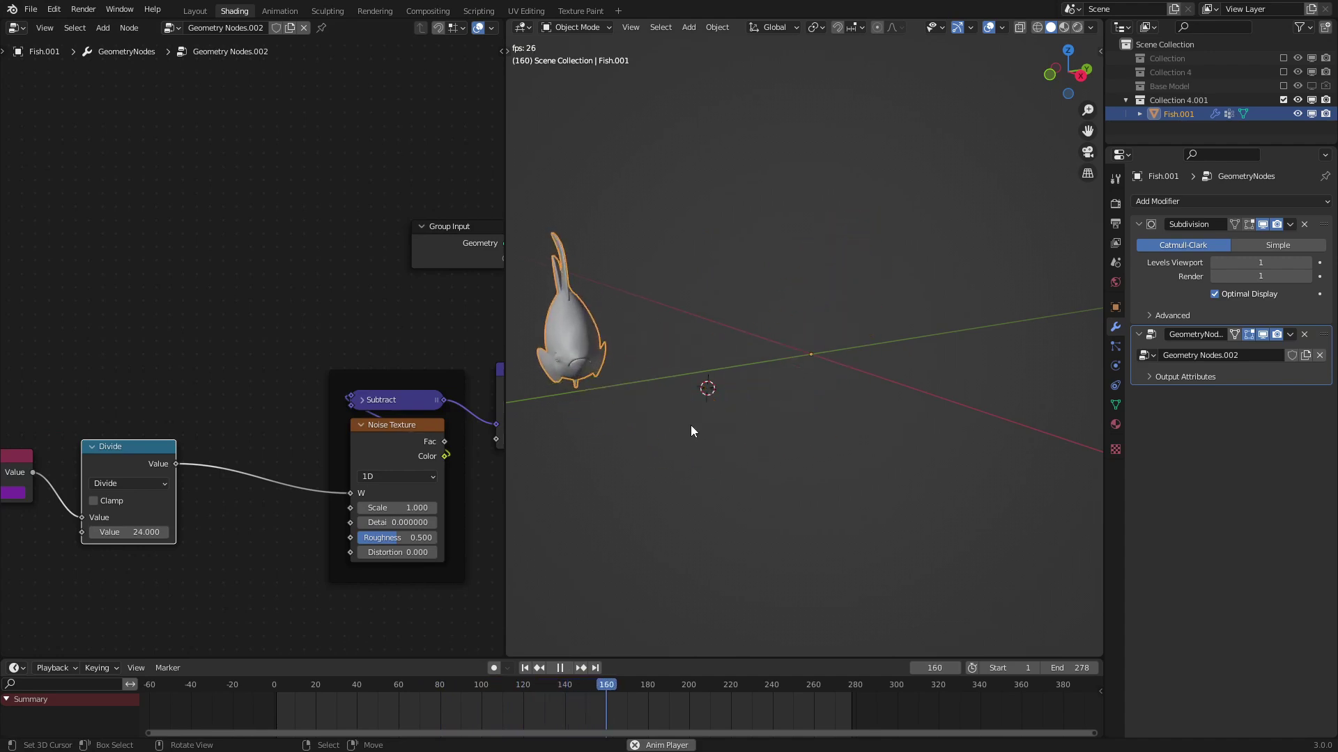
- Set the Divide node's divisor to 50 and watch the fish's motion from a new angle
{"action": "left_click", "coordinate": [121, 531]}
{"action": "type", "text": "50"}
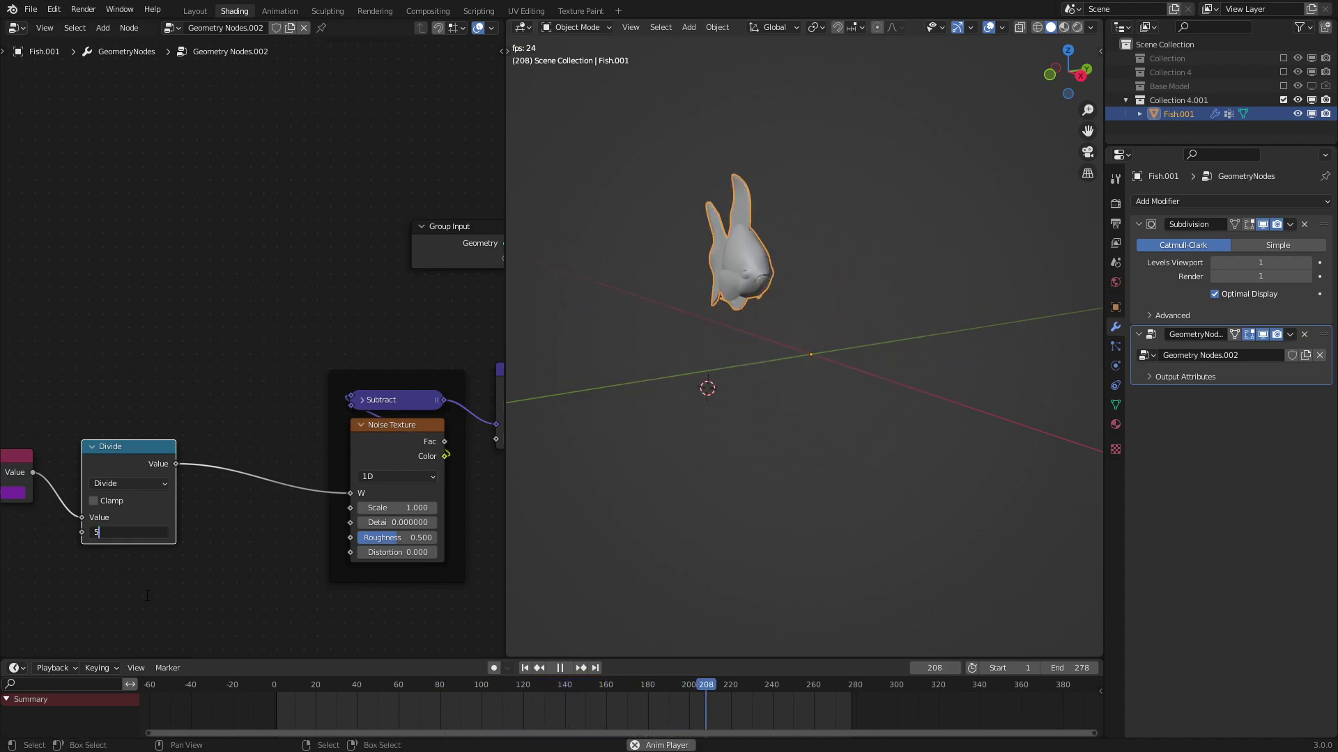
{"action": "key", "text": "Return"}
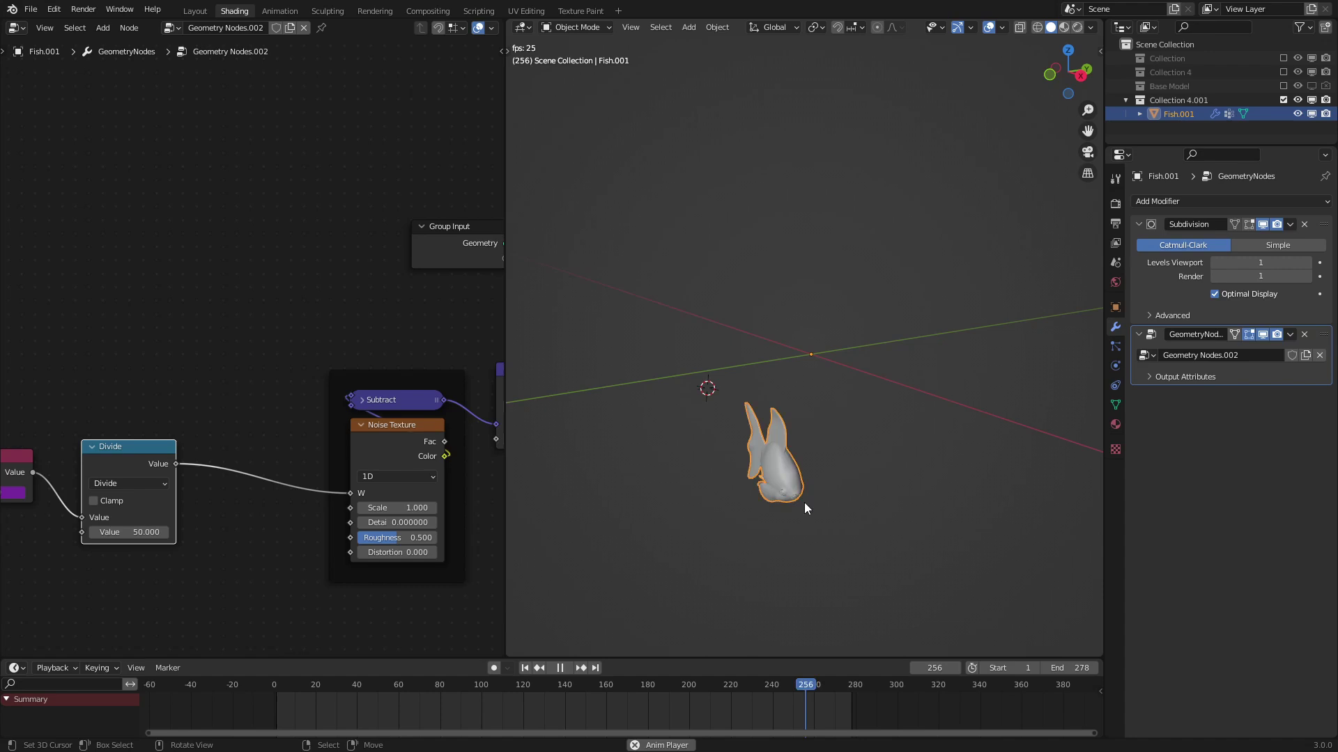
{"action": "middle_click_drag", "start_coordinate": [809, 483], "coordinate": [739, 461]}
{"action": "scroll", "coordinate": [814, 390], "scroll_direction": "down", "scroll_amount": 1}
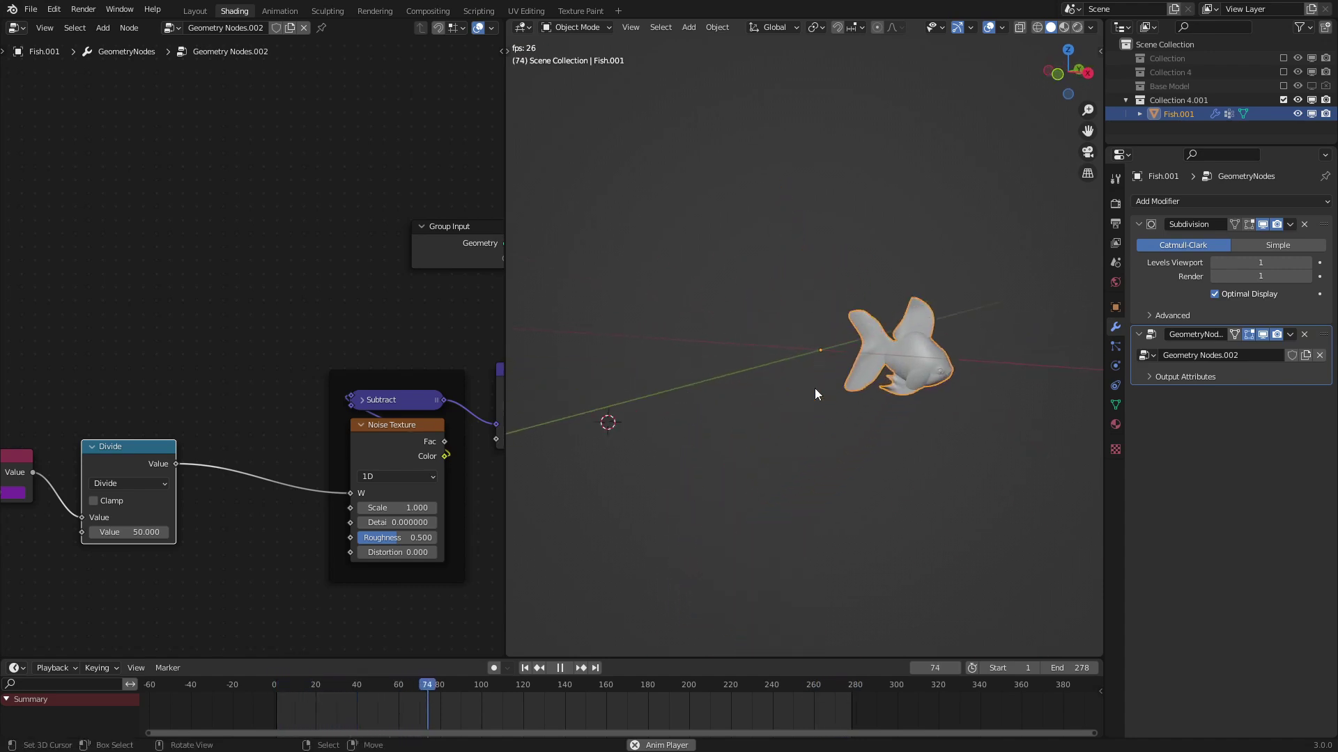
- Enclose the Value and Divide nodes in a layout Frame of their own
{"action": "scroll", "coordinate": [174, 418], "scroll_direction": "down", "scroll_amount": 2}
{"action": "middle_click_drag", "start_coordinate": [216, 400], "coordinate": [282, 361]}
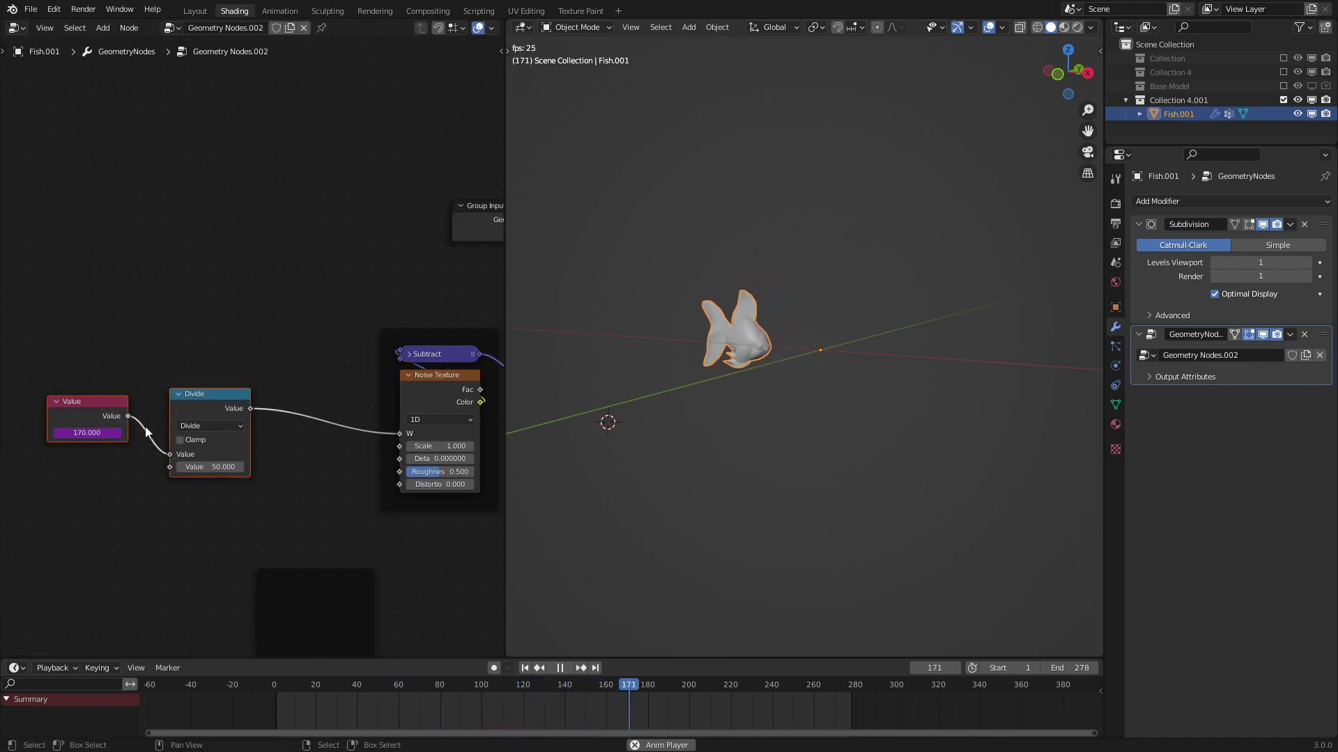
{"action": "key", "text": "ctrl+j"}
{"action": "left_click_drag", "start_coordinate": [216, 394], "coordinate": [183, 412]}
{"action": "middle_click_drag", "start_coordinate": [346, 477], "coordinate": [304, 487], "text": "ctrl"}
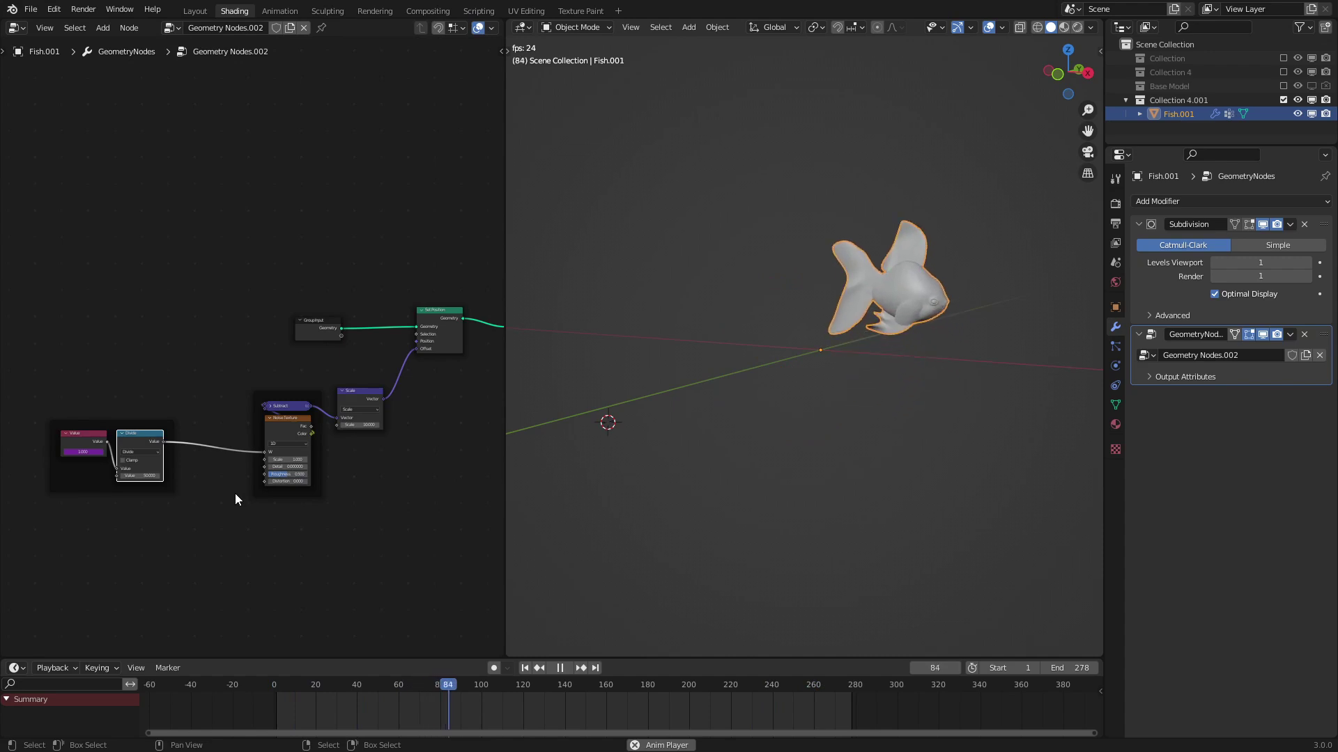
- Move the framed Value and Divide nodes farther away from the Noise Texture frame
{"action": "middle_click_drag", "start_coordinate": [174, 445], "coordinate": [294, 402]}
{"action": "scroll", "coordinate": [223, 448], "scroll_direction": "up", "scroll_amount": 3}
{"action": "left_click", "coordinate": [182, 465]}
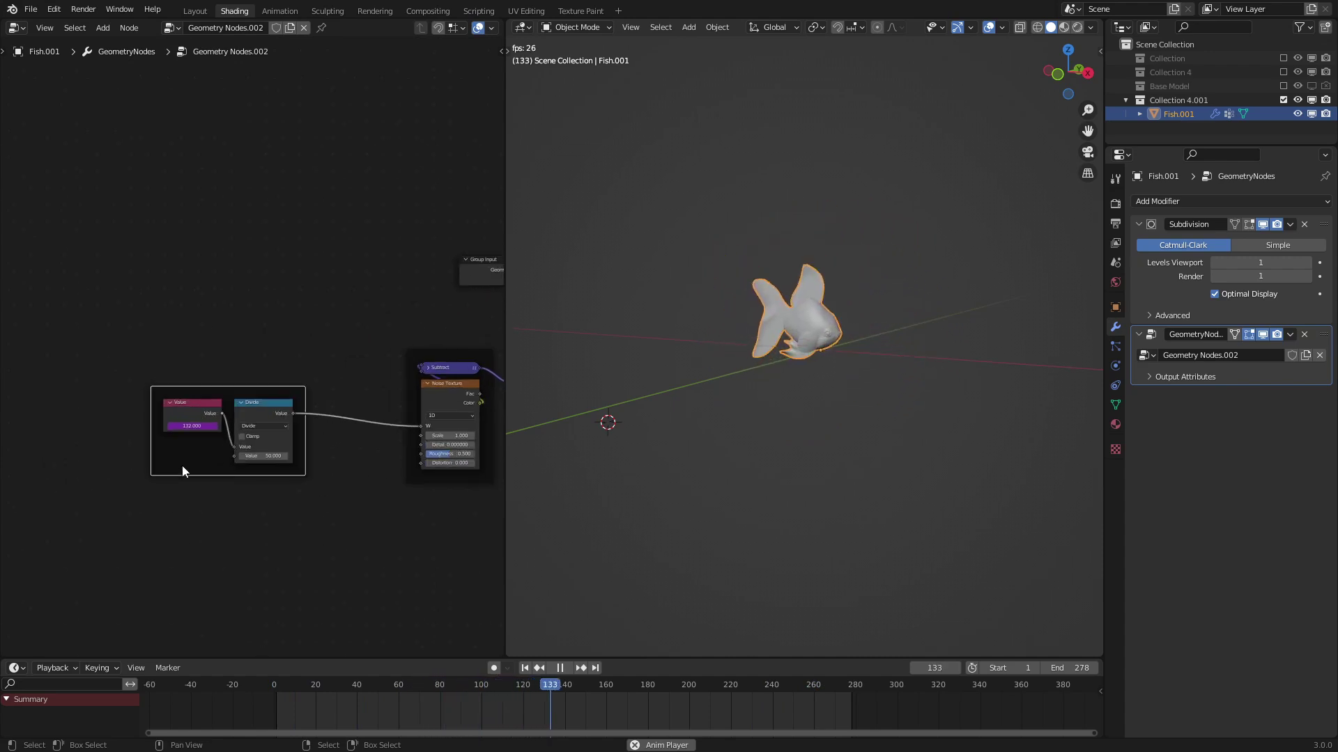
{"action": "middle_click_drag", "start_coordinate": [284, 457], "coordinate": [316, 430]}
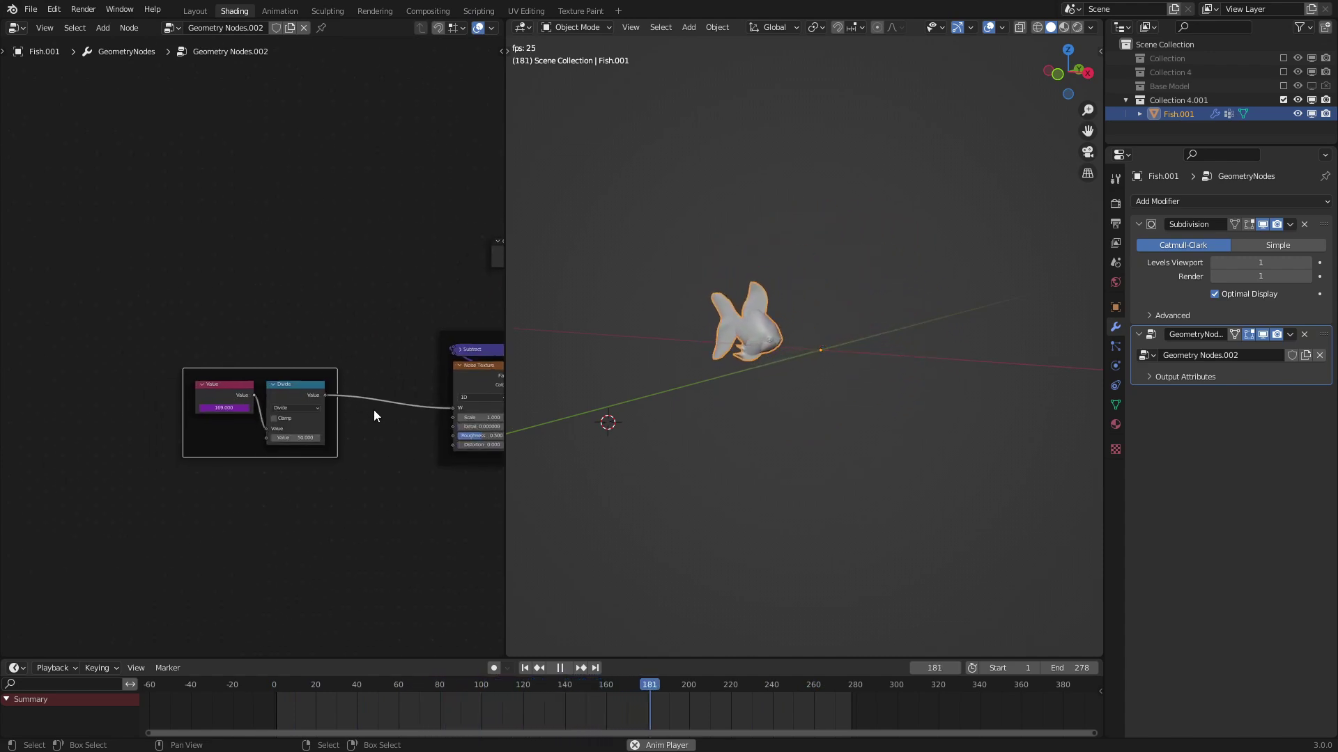
{"action": "key", "text": "g"}
{"action": "left_click", "coordinate": [254, 417]}
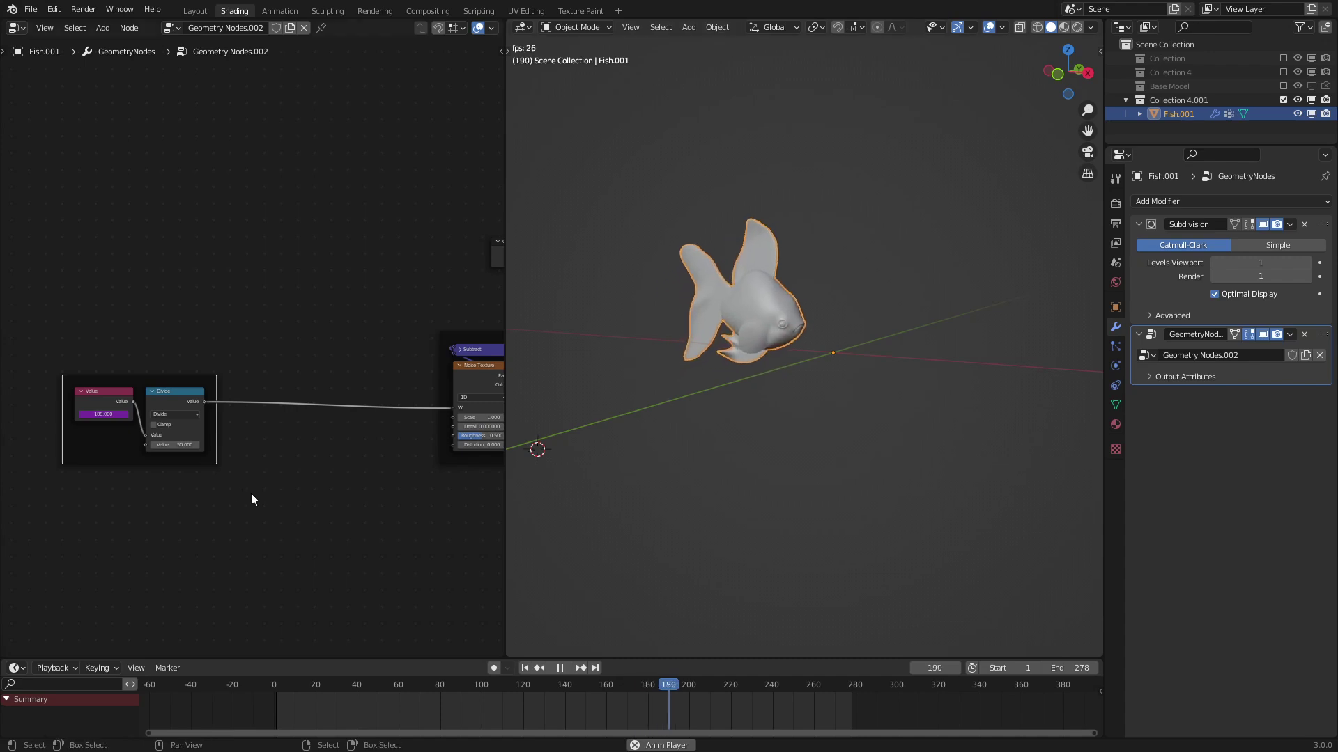
- Add a Position node below the framed Value and Divide nodes
{"action": "middle_click_drag", "start_coordinate": [241, 461], "coordinate": [292, 423]}
{"action": "scroll", "coordinate": [300, 446], "scroll_direction": "up", "scroll_amount": 2}
{"action": "key", "text": "shift+a"}
{"action": "left_click", "coordinate": [291, 450]}
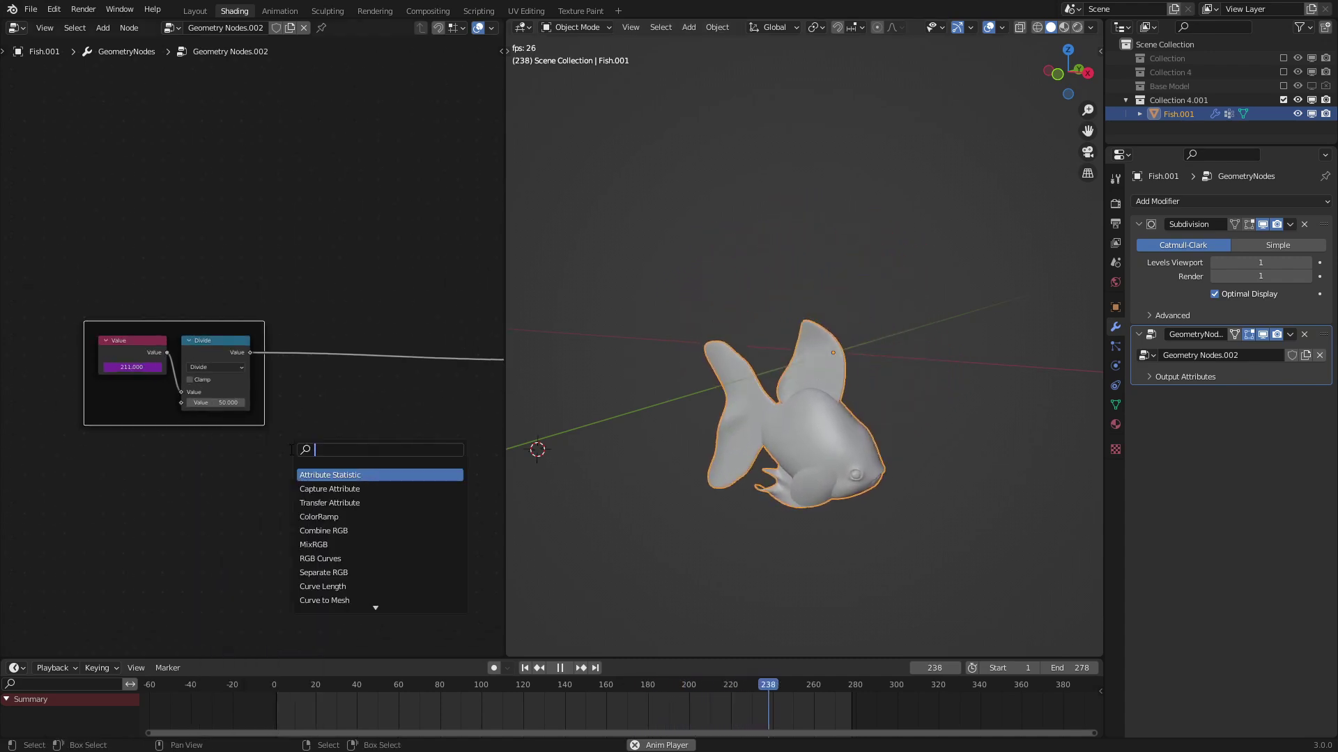
{"action": "type", "text": "po"}
{"action": "key", "text": "Return"}
{"action": "left_click", "coordinate": [98, 514]}
- Add a Vector Math node set to Distance beside the Position node and connect Position to its first vector
{"action": "middle_click_drag", "start_coordinate": [149, 472], "coordinate": [159, 424]}
{"action": "scroll", "coordinate": [210, 448], "scroll_direction": "up", "scroll_amount": 5}
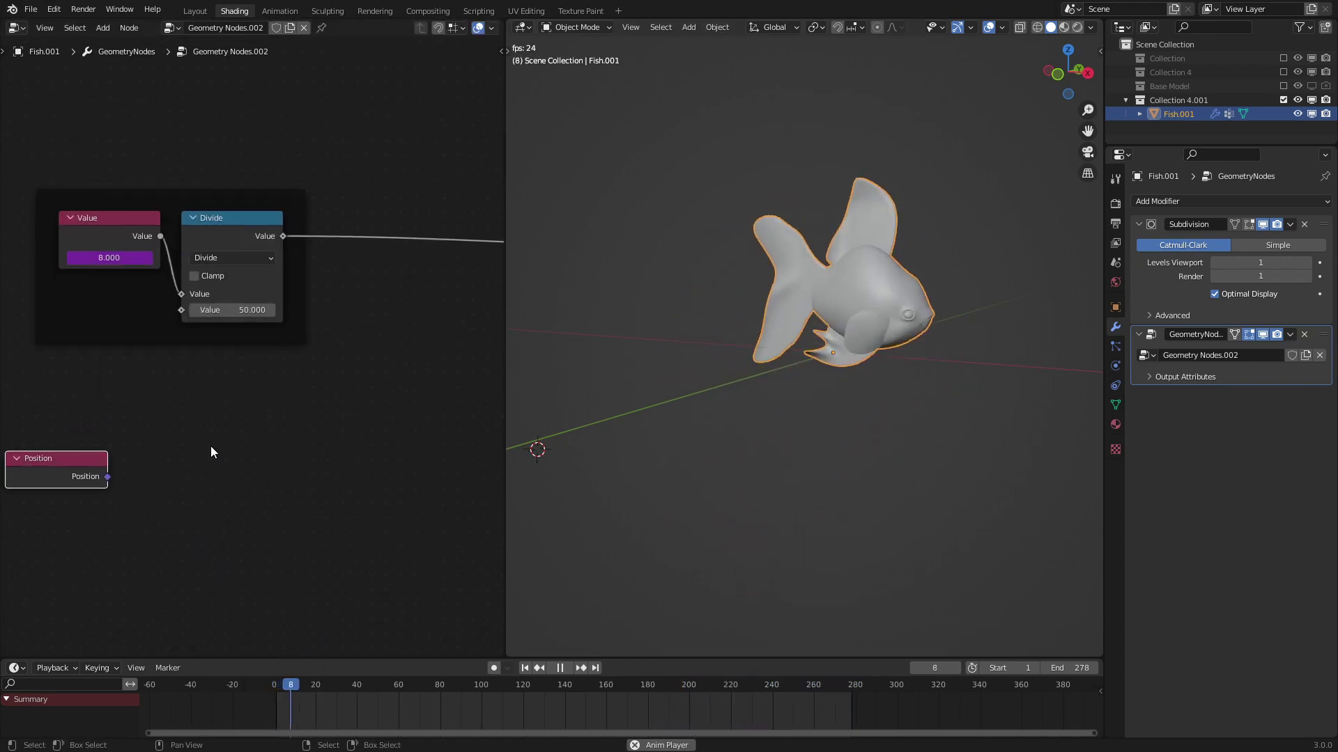
{"action": "key", "text": "q"}
{"action": "left_click", "coordinate": [190, 432]}
{"action": "left_click", "coordinate": [141, 450]}
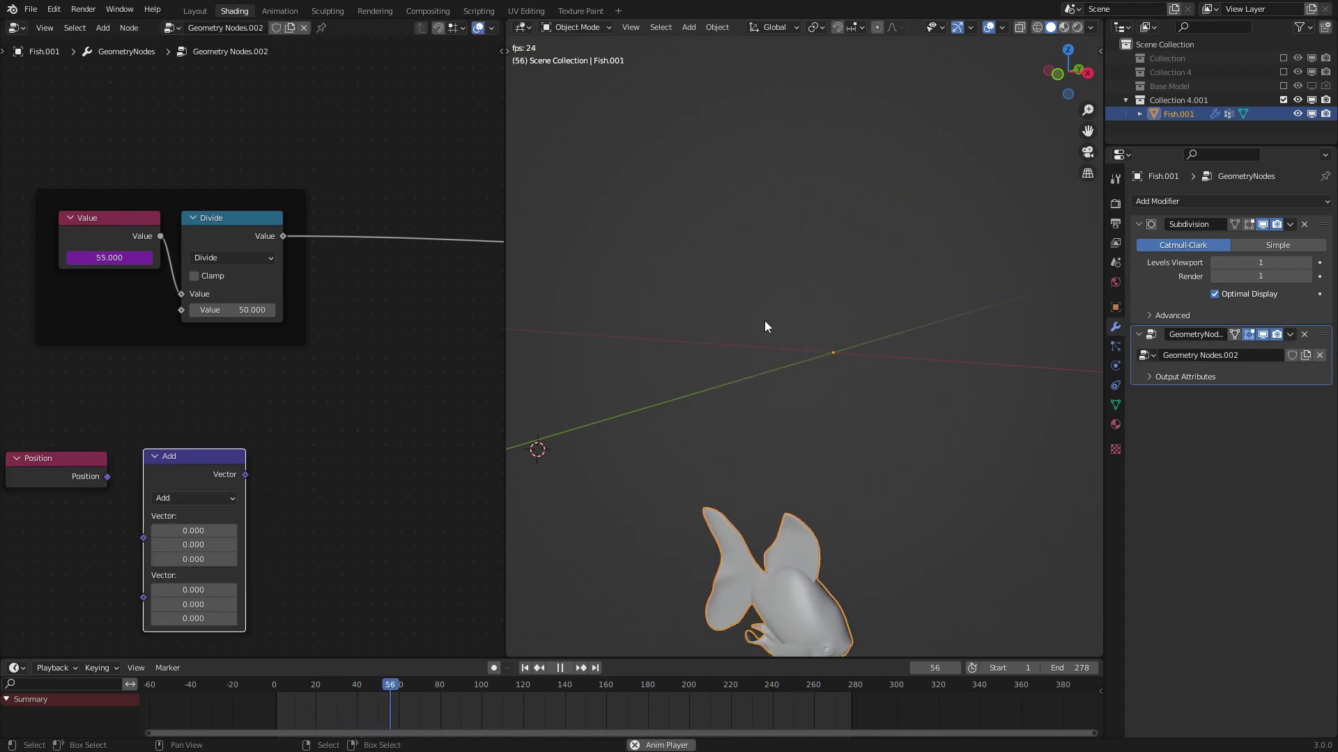
{"action": "key", "text": "space"}
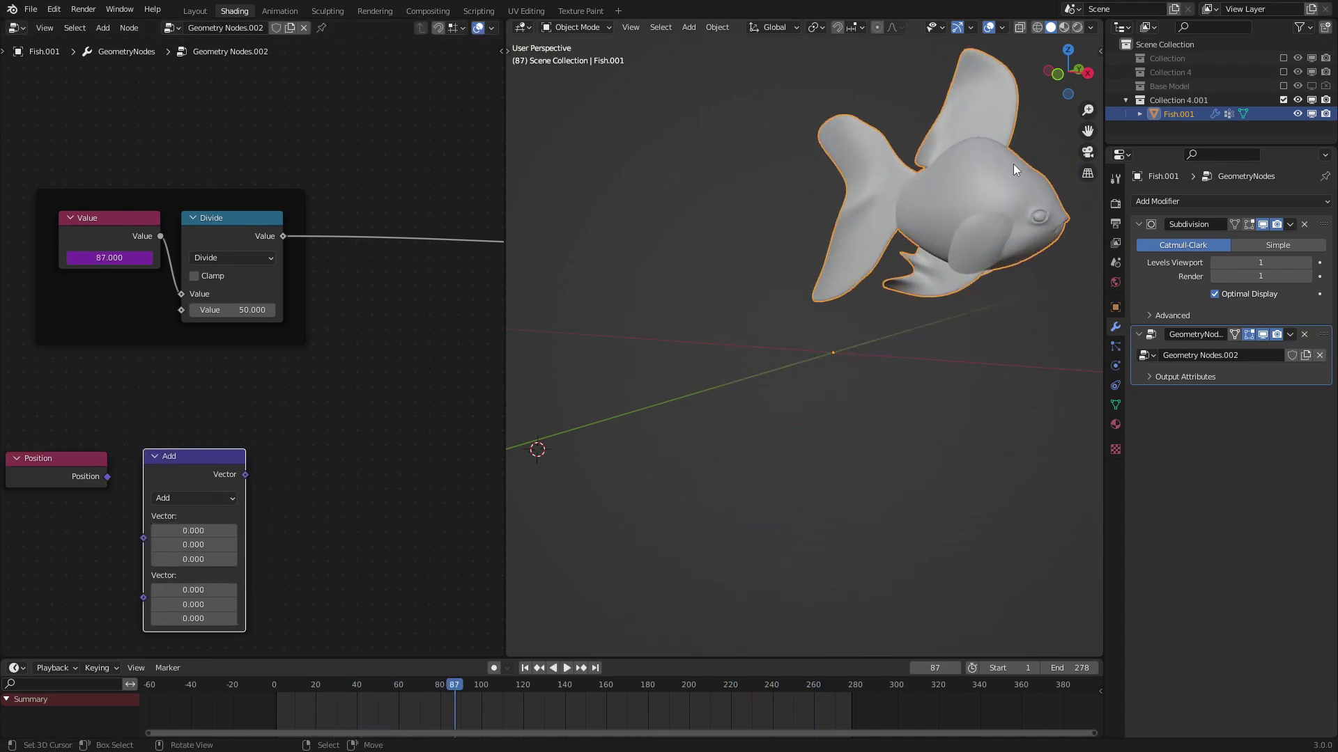
{"action": "left_click", "coordinate": [206, 499]}
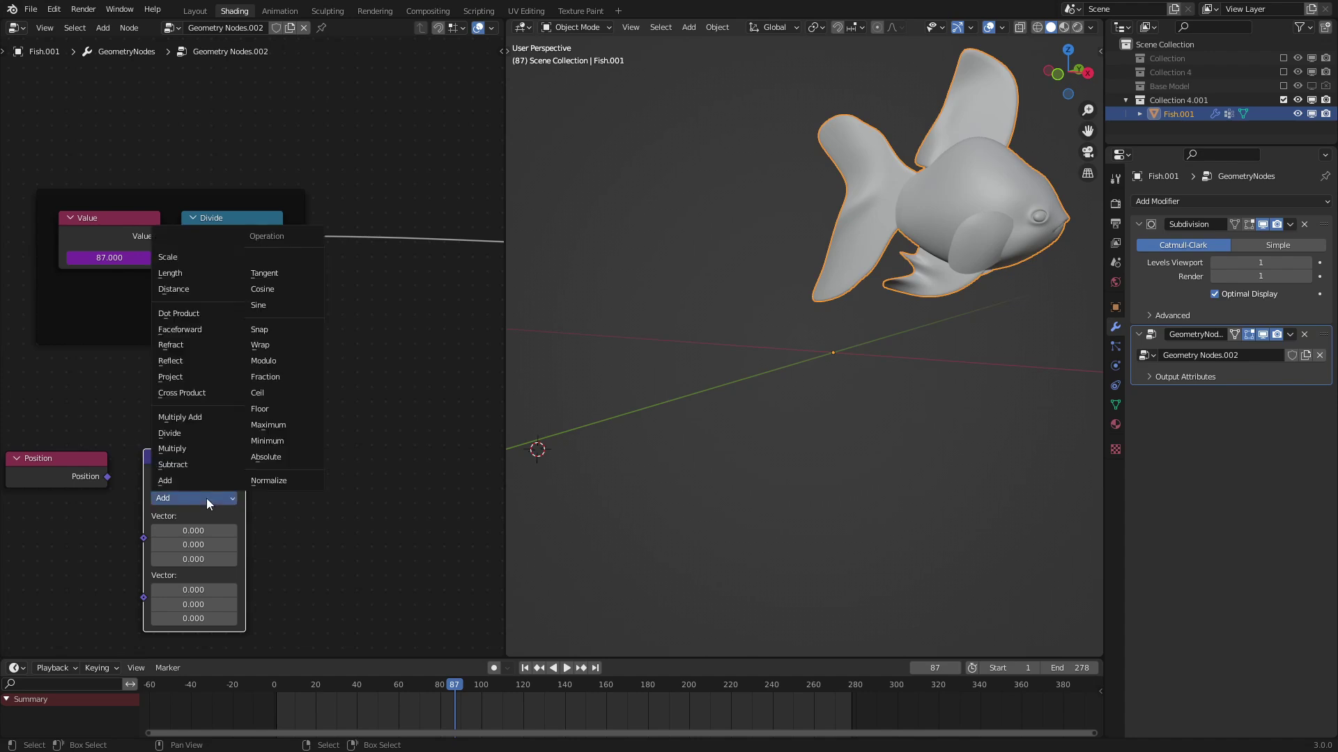
{"action": "left_click", "coordinate": [190, 289]}
{"action": "left_click_drag", "start_coordinate": [107, 476], "coordinate": [143, 537]}
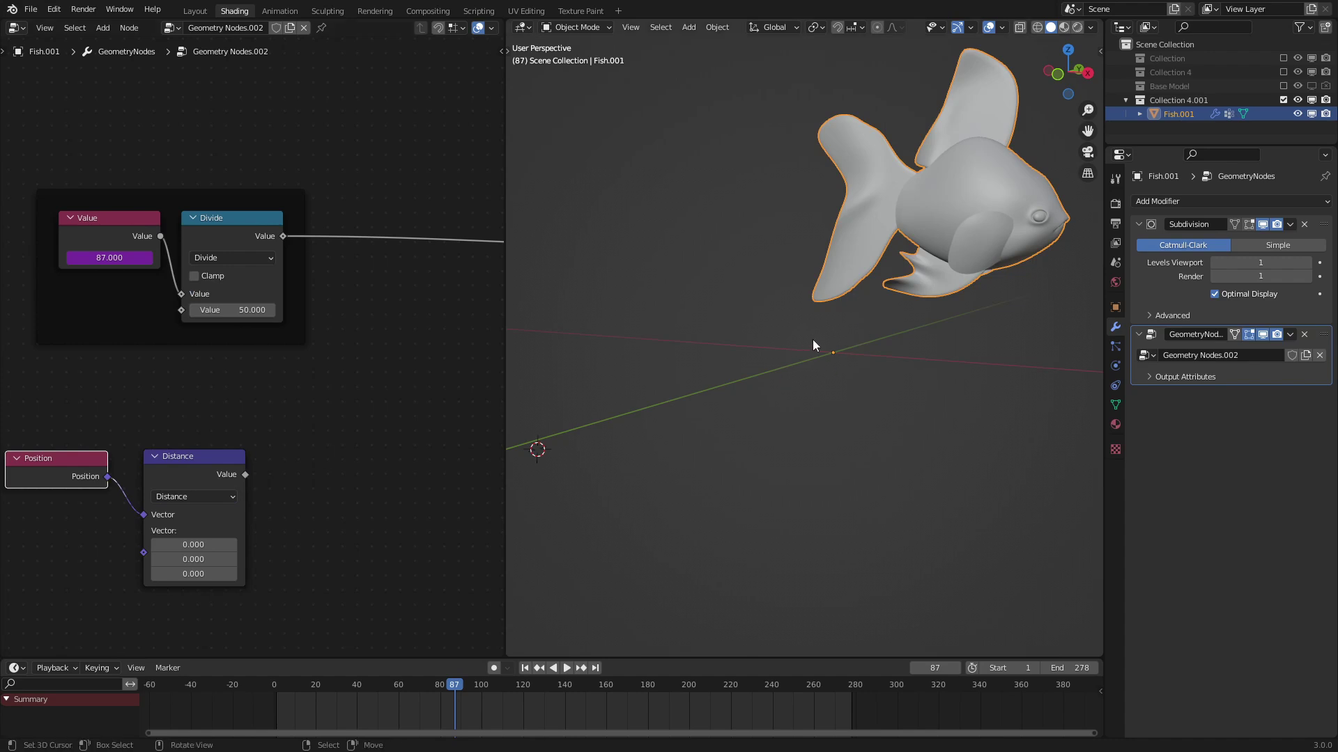
- Inspect the undeformed fish mesh in Edit Mode to see where it sits relative to the origin
{"action": "key", "text": "Tab"}
{"action": "scroll", "coordinate": [881, 379], "scroll_direction": "up", "scroll_amount": 2}
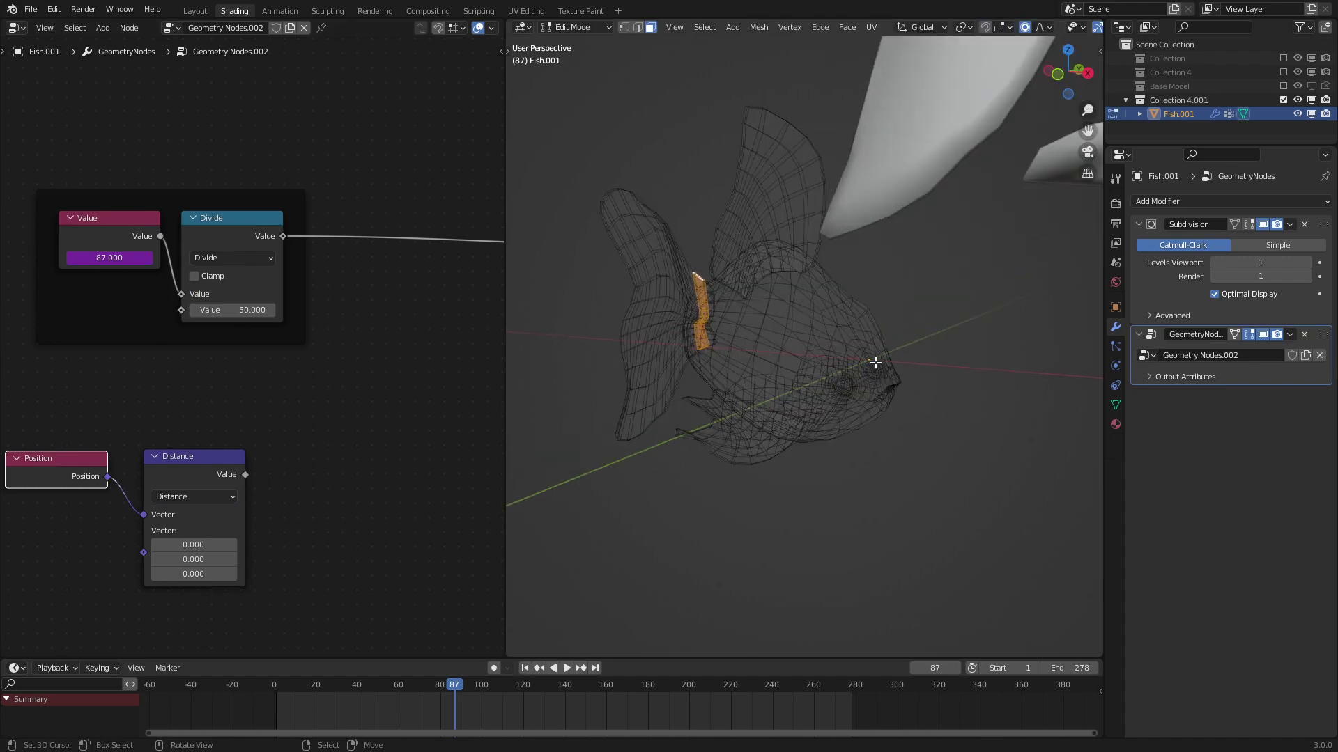
{"action": "key", "text": "a"}
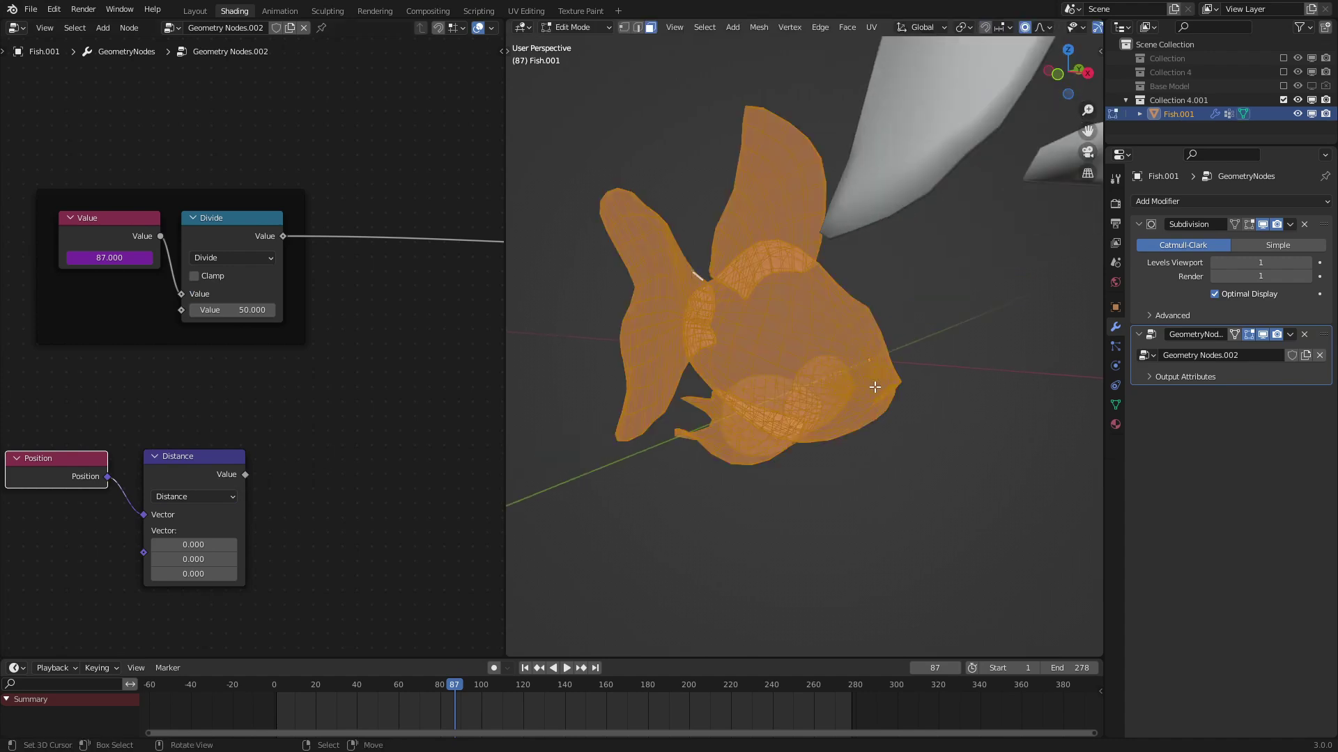
{"action": "key", "text": "alt+a"}
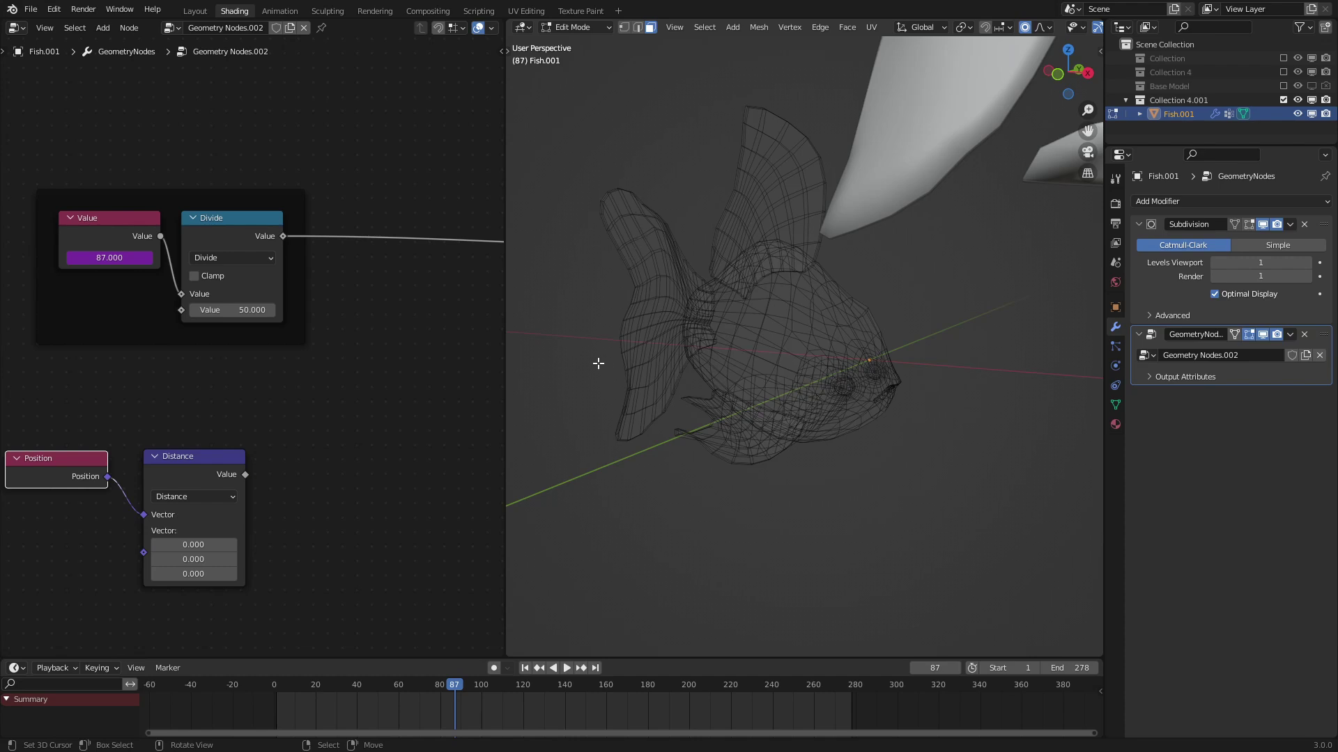
{"action": "middle_click_drag", "start_coordinate": [598, 363], "coordinate": [807, 434]}
{"action": "scroll", "coordinate": [827, 344], "scroll_direction": "down", "scroll_amount": 4}
{"action": "middle_click_drag", "start_coordinate": [828, 344], "coordinate": [813, 311]}
{"action": "key", "text": "Tab"}
- Insert a Math Add node on the link between the framed Divide node and the Noise Texture
{"action": "middle_click_drag", "start_coordinate": [240, 439], "coordinate": [214, 420]}
{"action": "scroll", "coordinate": [245, 363], "scroll_direction": "down", "scroll_amount": 3}
{"action": "key", "text": "q"}
{"action": "left_click", "coordinate": [243, 422]}
{"action": "left_click", "coordinate": [316, 270]}
- Duplicate the Add node as a Multiply fed by Distance, and link its output to the Add node's second value
{"action": "key", "text": "shift+d"}
{"action": "left_click", "coordinate": [265, 429]}
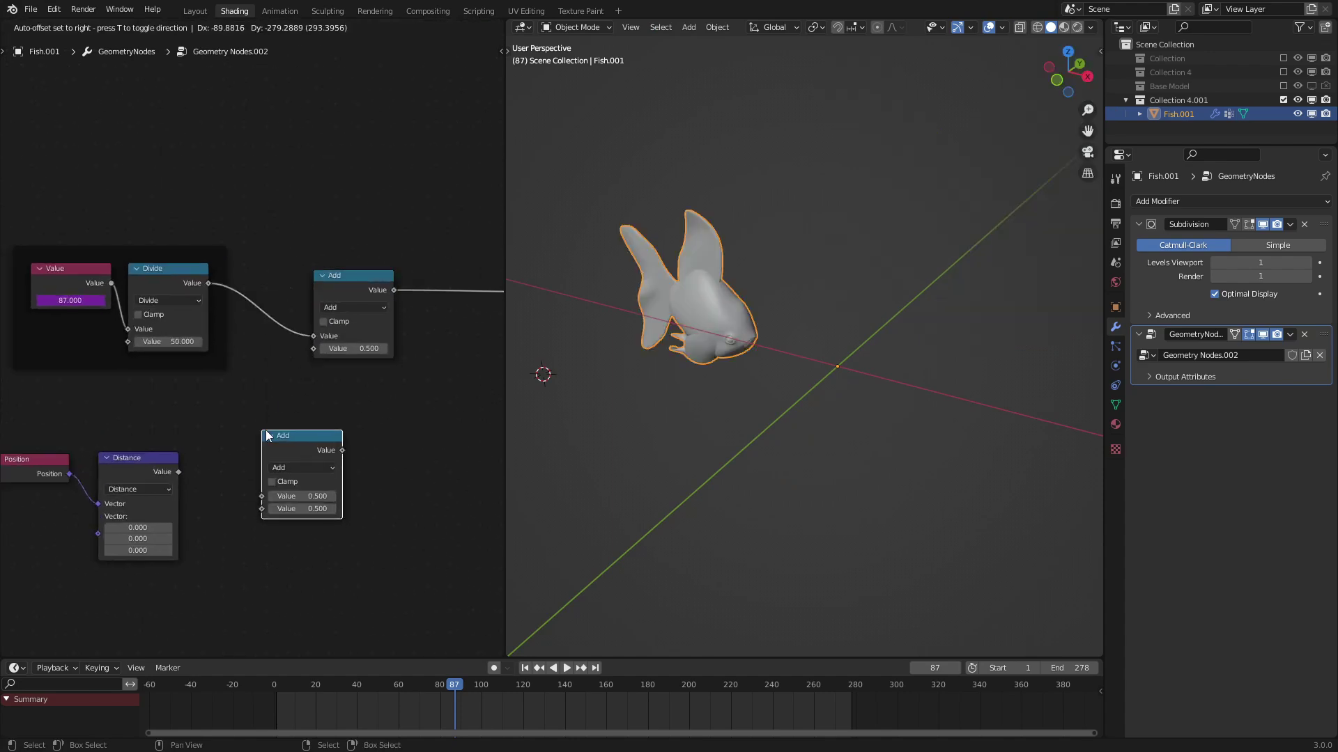
{"action": "left_click", "coordinate": [282, 463]}
{"action": "left_click", "coordinate": [285, 488]}
{"action": "left_click", "coordinate": [172, 475]}
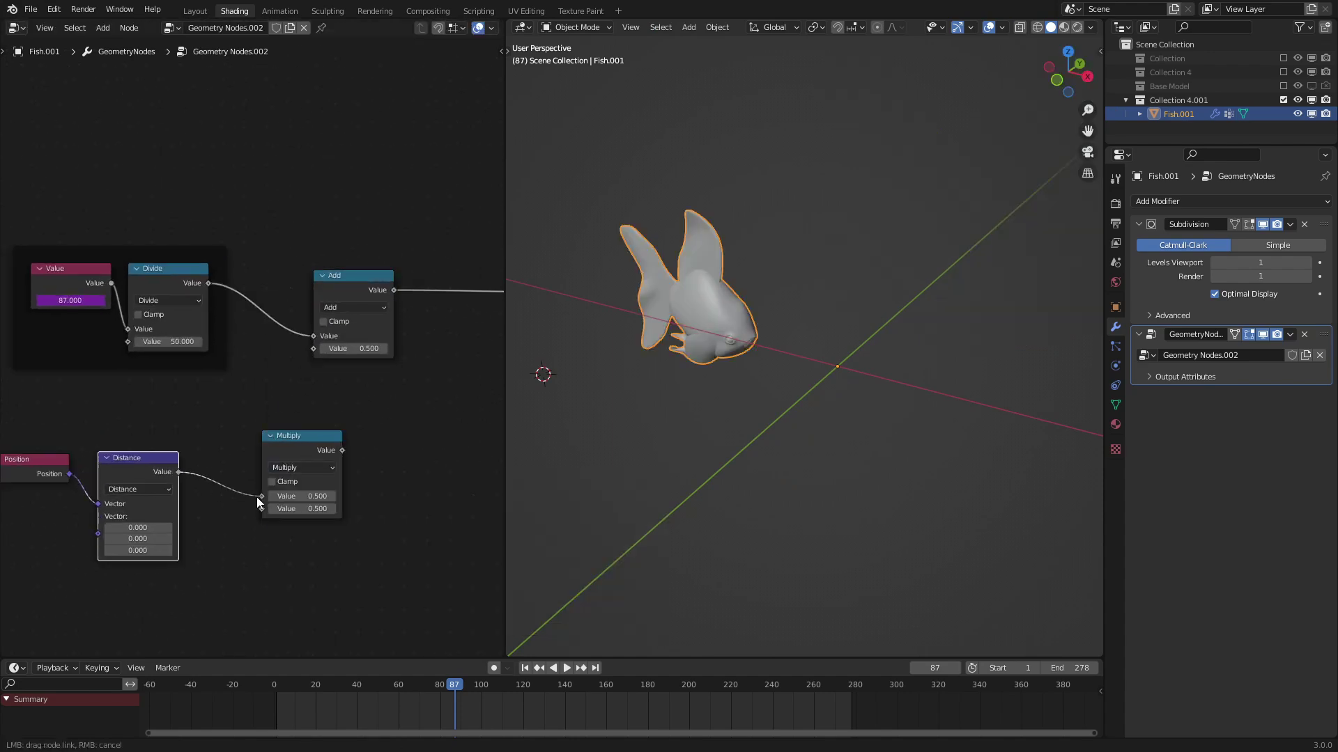
{"action": "left_click_drag", "start_coordinate": [336, 364], "coordinate": [320, 350]}
- Change the Multiply node's operation to Divide and set its divisor to 20
{"action": "left_click", "coordinate": [301, 468]}
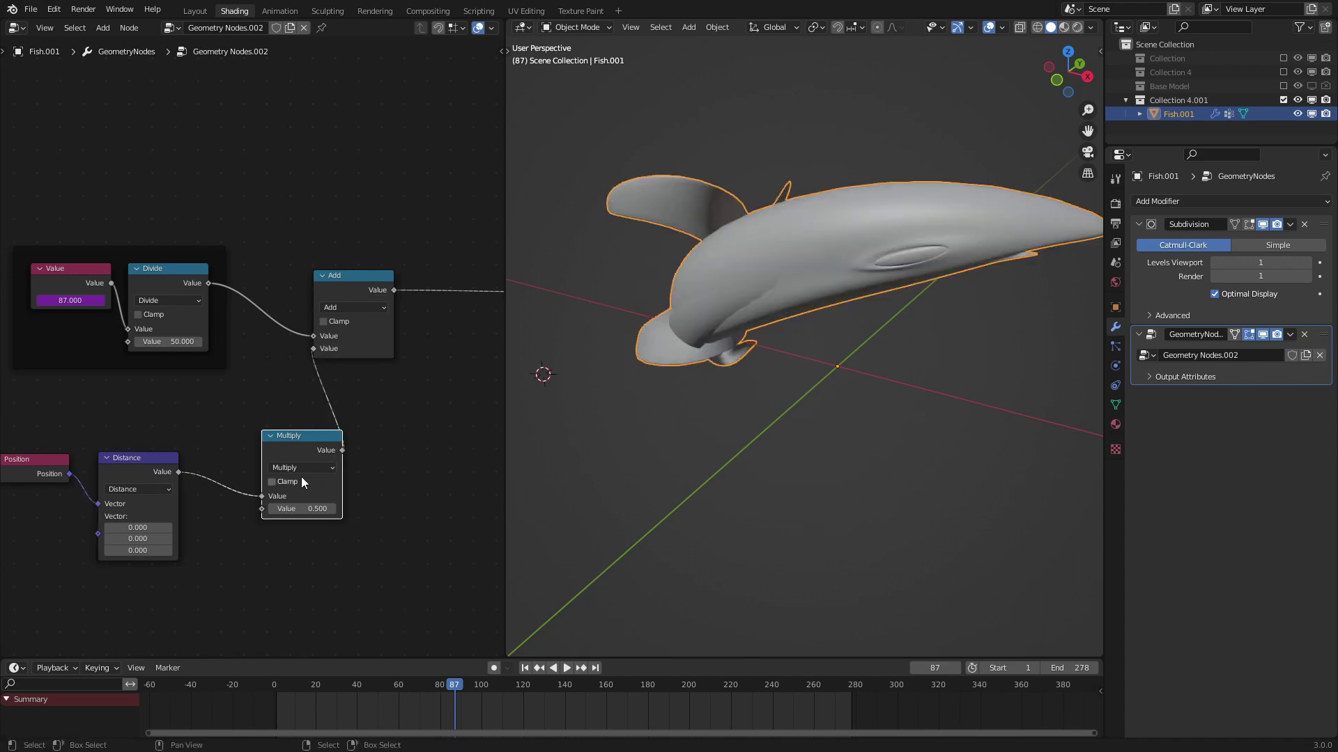
{"action": "left_click", "coordinate": [301, 478]}
{"action": "left_click", "coordinate": [292, 508]}
{"action": "type", "text": "2"}
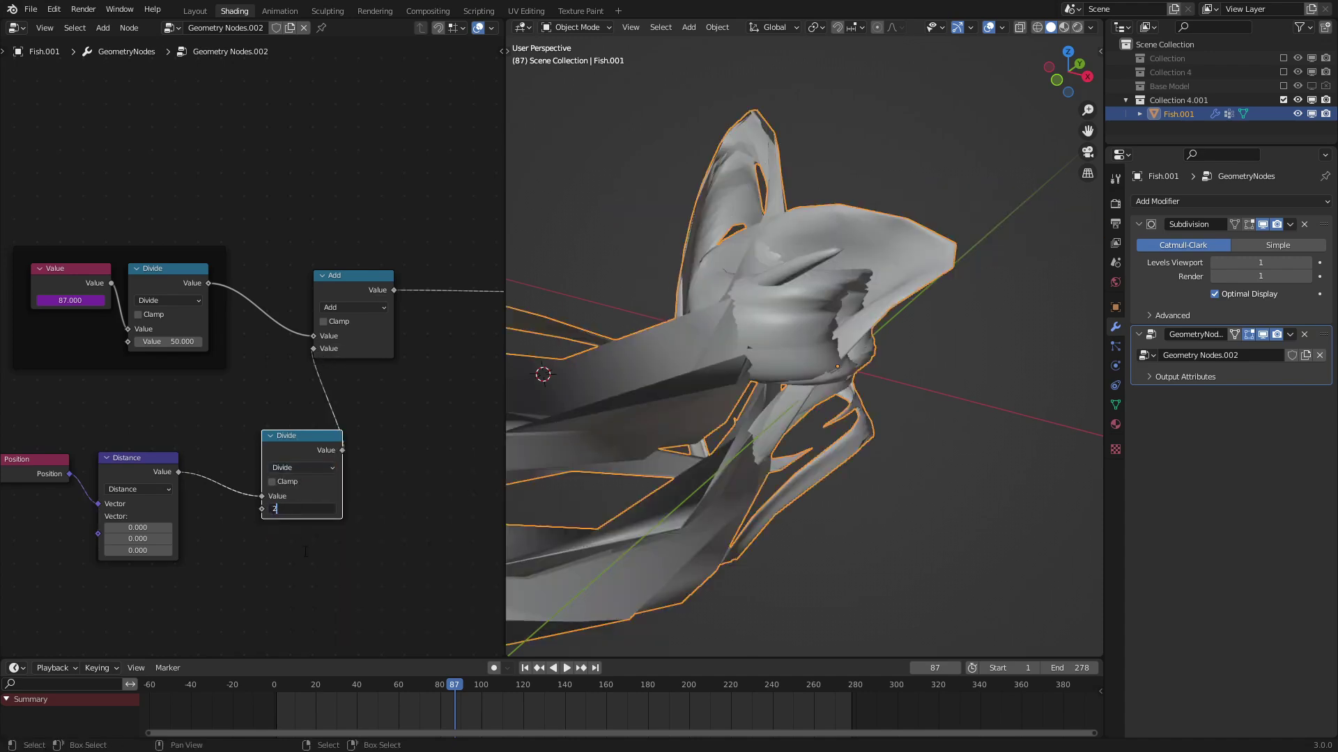
{"action": "type", "text": "0"}
{"action": "key", "text": "Return"}
- Play the animation and set the framed Divide node's divisor to -50
{"action": "scroll", "coordinate": [879, 370], "scroll_direction": "down", "scroll_amount": 5}
{"action": "key", "text": "space"}
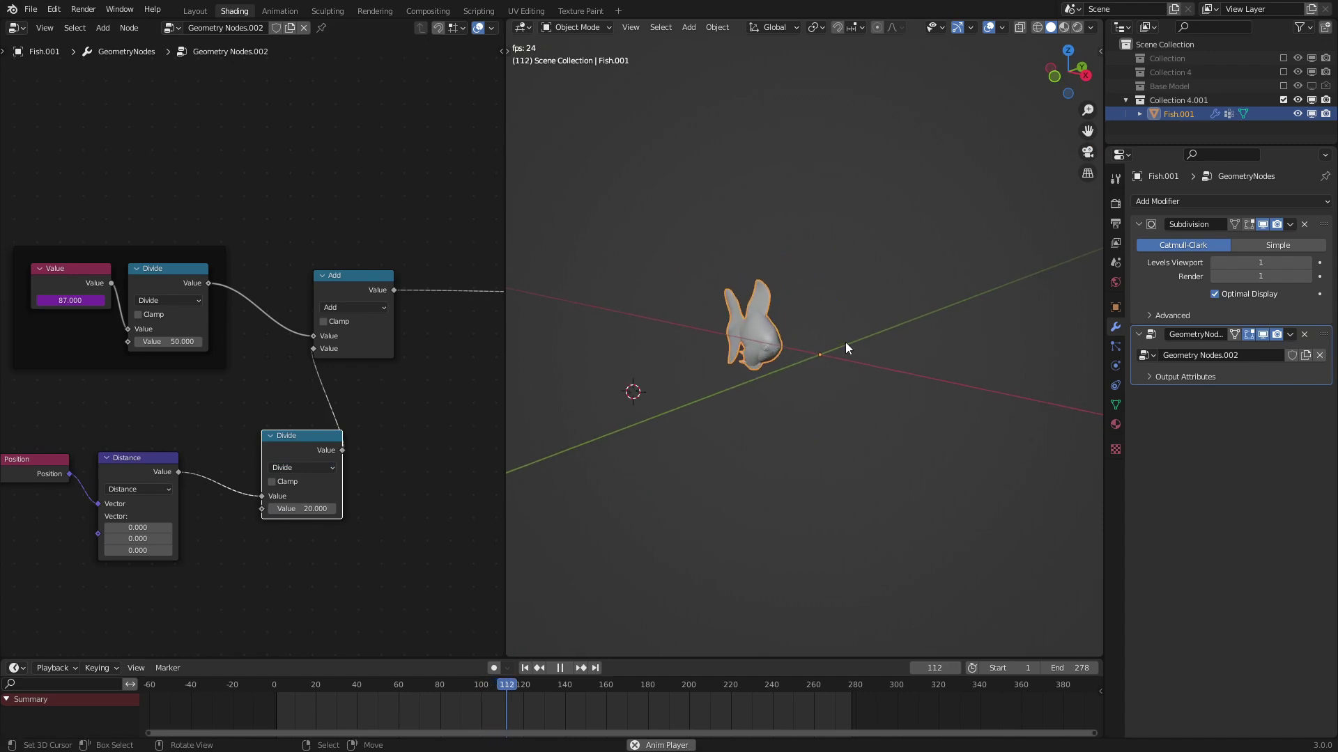
{"action": "scroll", "coordinate": [174, 345], "scroll_direction": "up", "scroll_amount": 1}
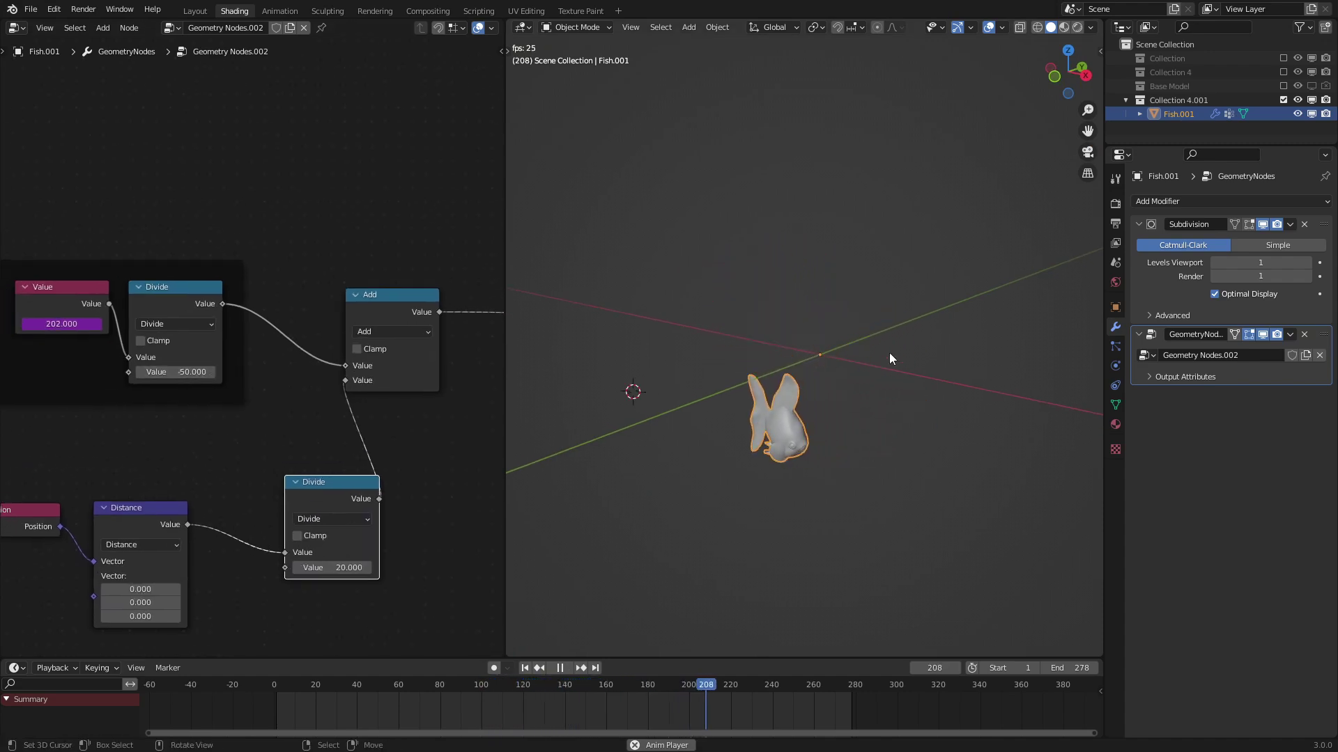
{"action": "middle_click_drag", "start_coordinate": [889, 353], "coordinate": [885, 346]}
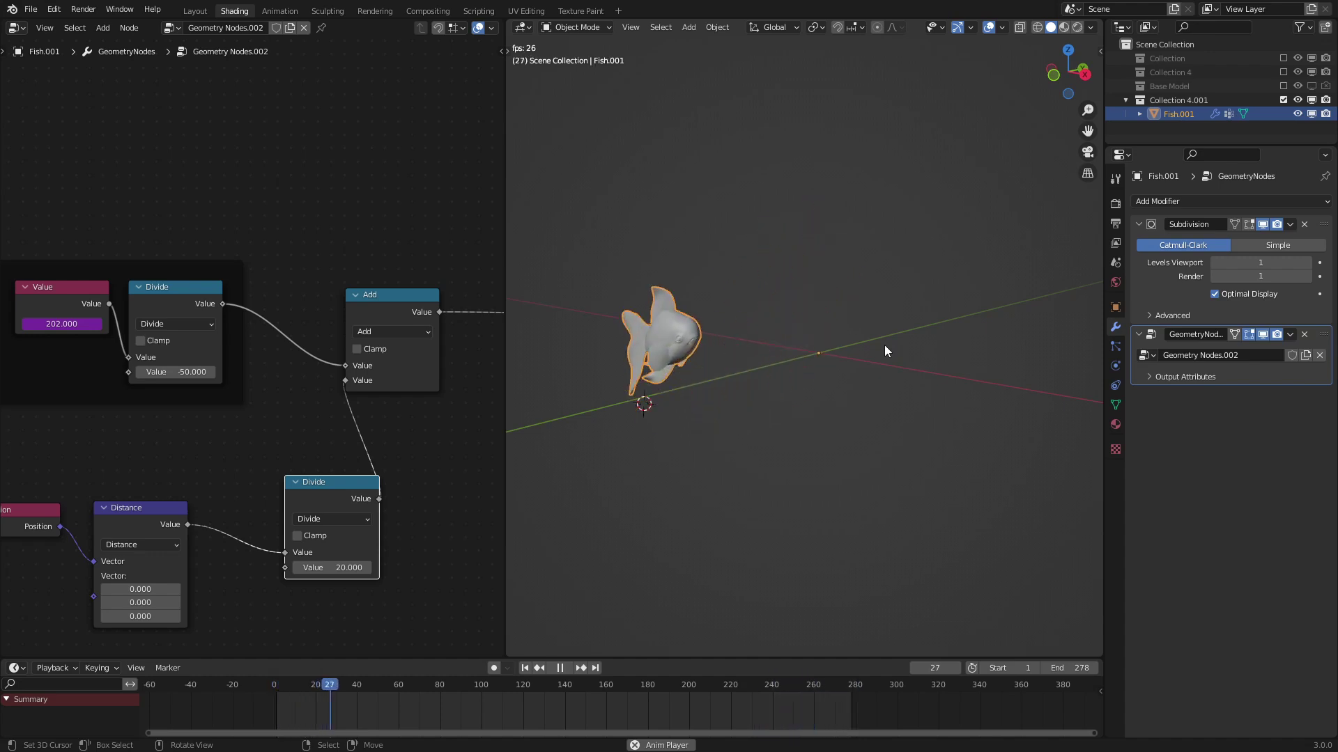
- Duplicate the time frame, parent the Position, Distance and Divide nodes to the copy, and tuck the group beneath the original frame
{"action": "left_click", "coordinate": [21, 387]}
{"action": "scroll", "coordinate": [187, 314], "scroll_direction": "down", "scroll_amount": 2}
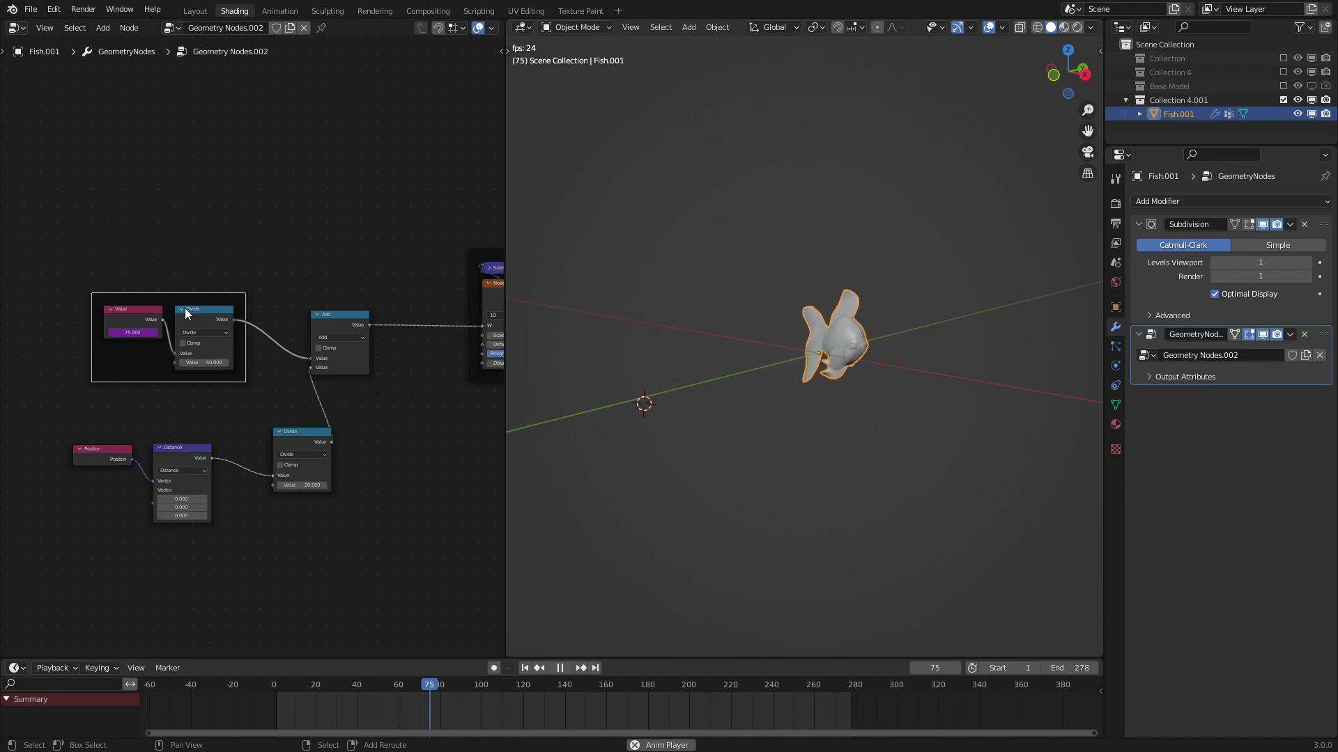
{"action": "key", "text": "shift+d"}
{"action": "left_click", "coordinate": [300, 517]}
{"action": "key", "text": "c"}
{"action": "left_click_drag", "start_coordinate": [294, 453], "coordinate": [126, 458]}
{"action": "right_click", "coordinate": [133, 461]}
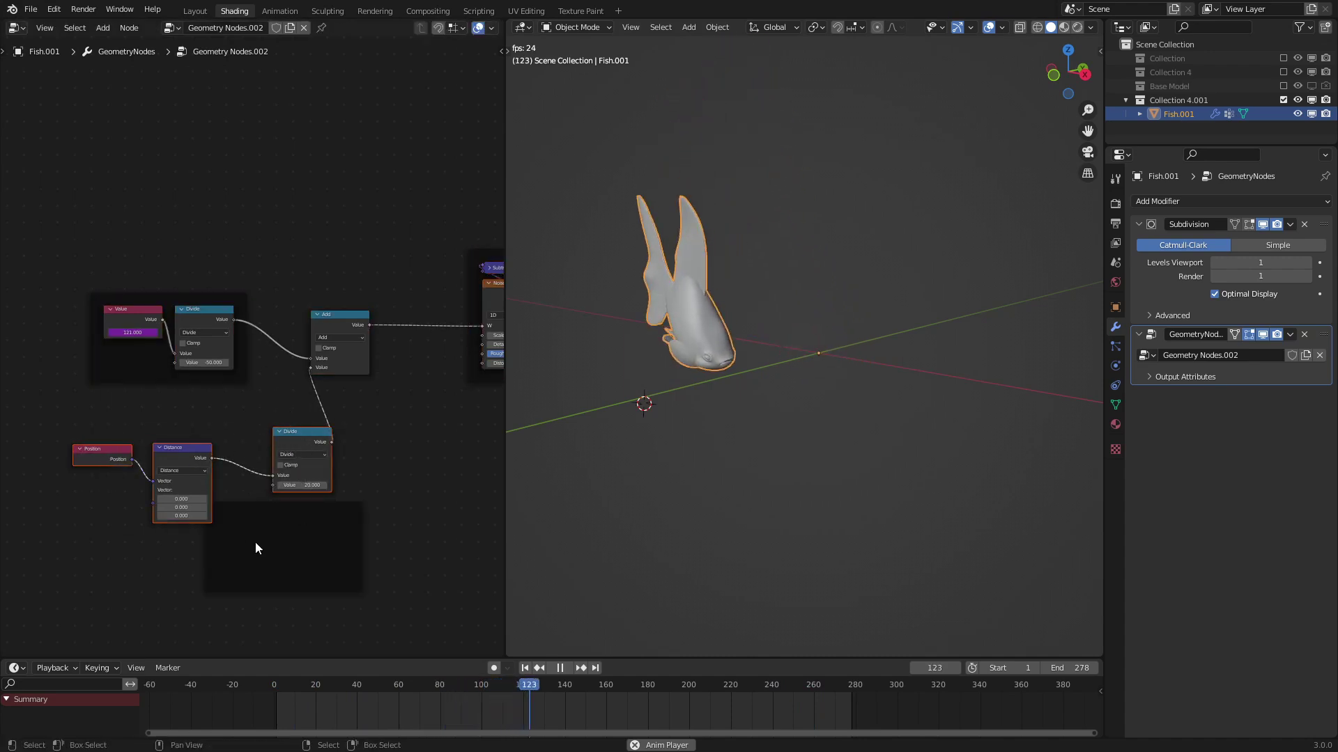
{"action": "key", "text": "ctrl+p"}
{"action": "scroll", "coordinate": [324, 449], "scroll_direction": "up", "scroll_amount": 1}
{"action": "left_click_drag", "start_coordinate": [312, 469], "coordinate": [248, 489]}
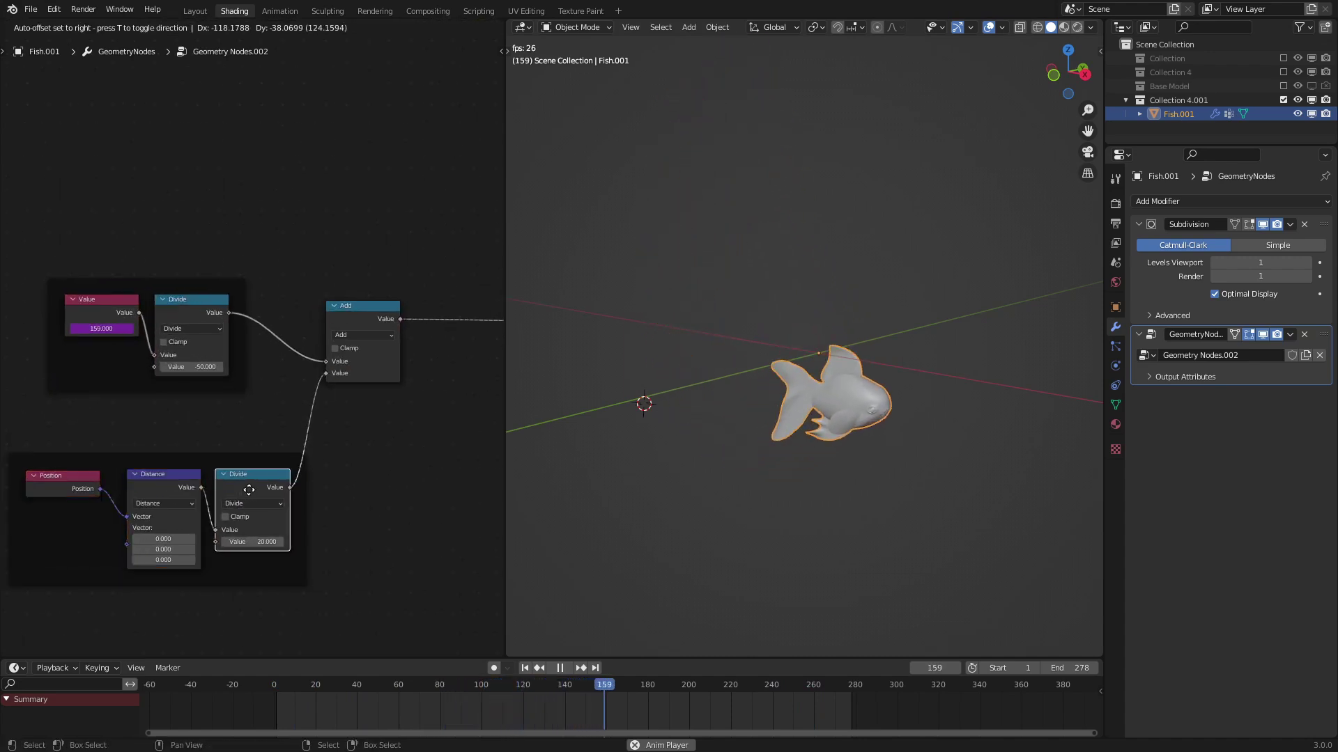
{"action": "left_click_drag", "start_coordinate": [245, 562], "coordinate": [271, 515]}
- Duplicate another frame and parent both framed groups and the Add node to it as one outer frame
{"action": "scroll", "coordinate": [287, 487], "scroll_direction": "down", "scroll_amount": 3}
{"action": "key", "text": "shift+d"}
{"action": "left_click", "coordinate": [249, 564]}
{"action": "key", "text": "c"}
{"action": "left_click", "coordinate": [272, 369]}
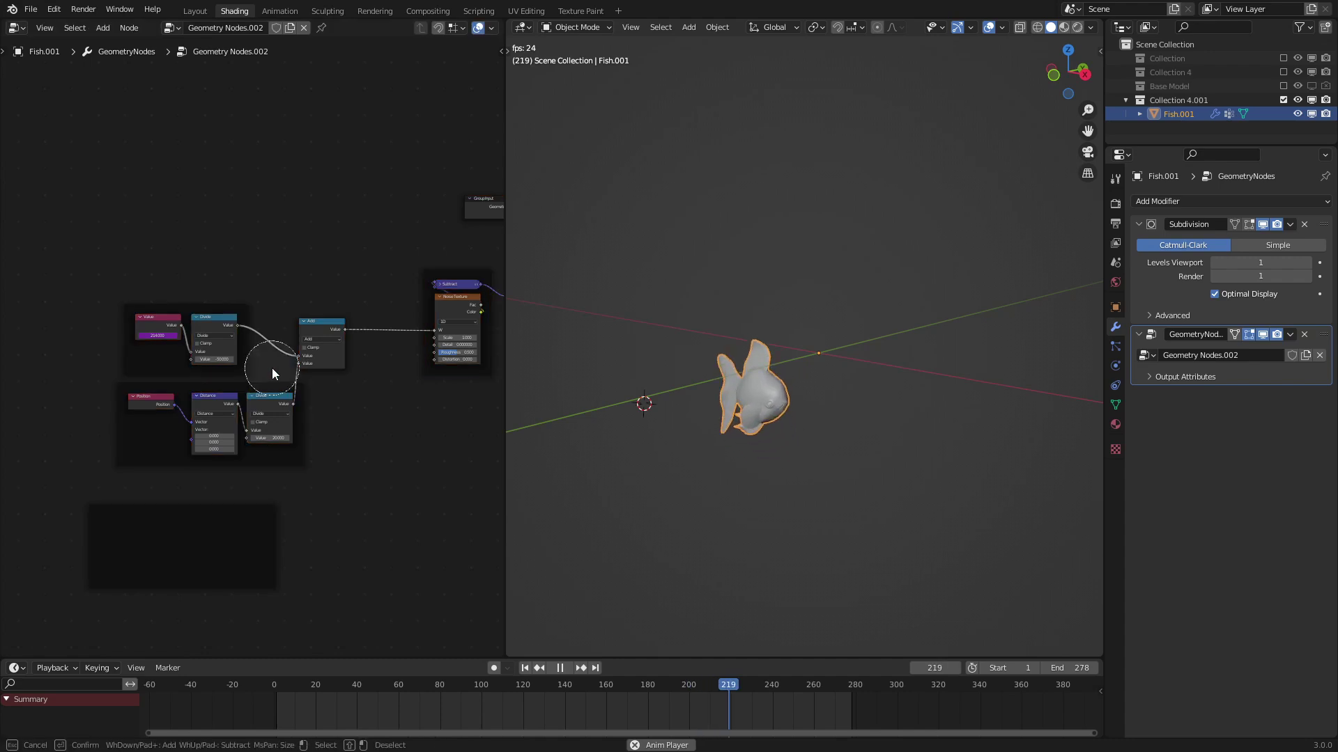
{"action": "scroll", "coordinate": [271, 368], "scroll_direction": "down", "scroll_amount": 6}
{"action": "left_click_drag", "start_coordinate": [271, 366], "coordinate": [157, 377]}
{"action": "right_click", "coordinate": [157, 377]}
{"action": "key", "text": "ctrl+p"}
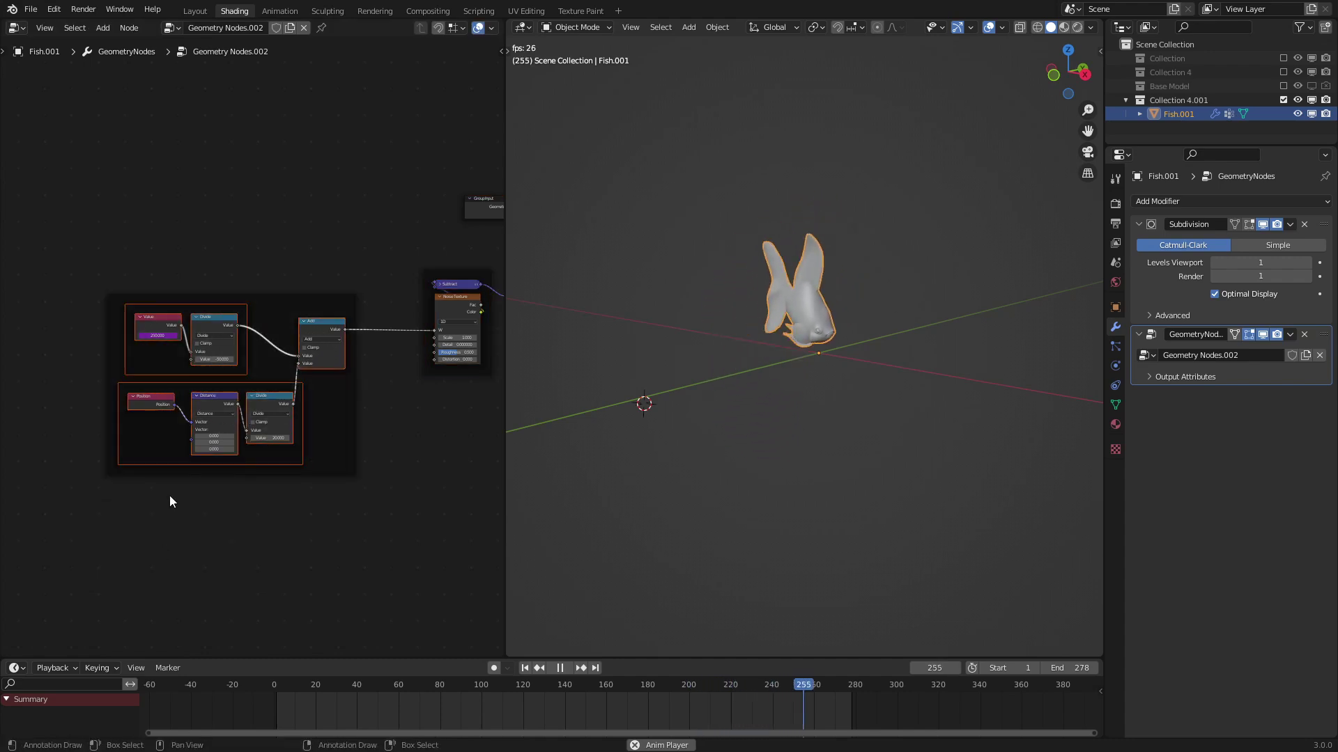
- Move the outer frame away from the noise frame, and shift the noise frame away from the Scale node
{"action": "left_click", "coordinate": [258, 365]}
{"action": "key", "text": "g"}
{"action": "left_click", "coordinate": [273, 439]}
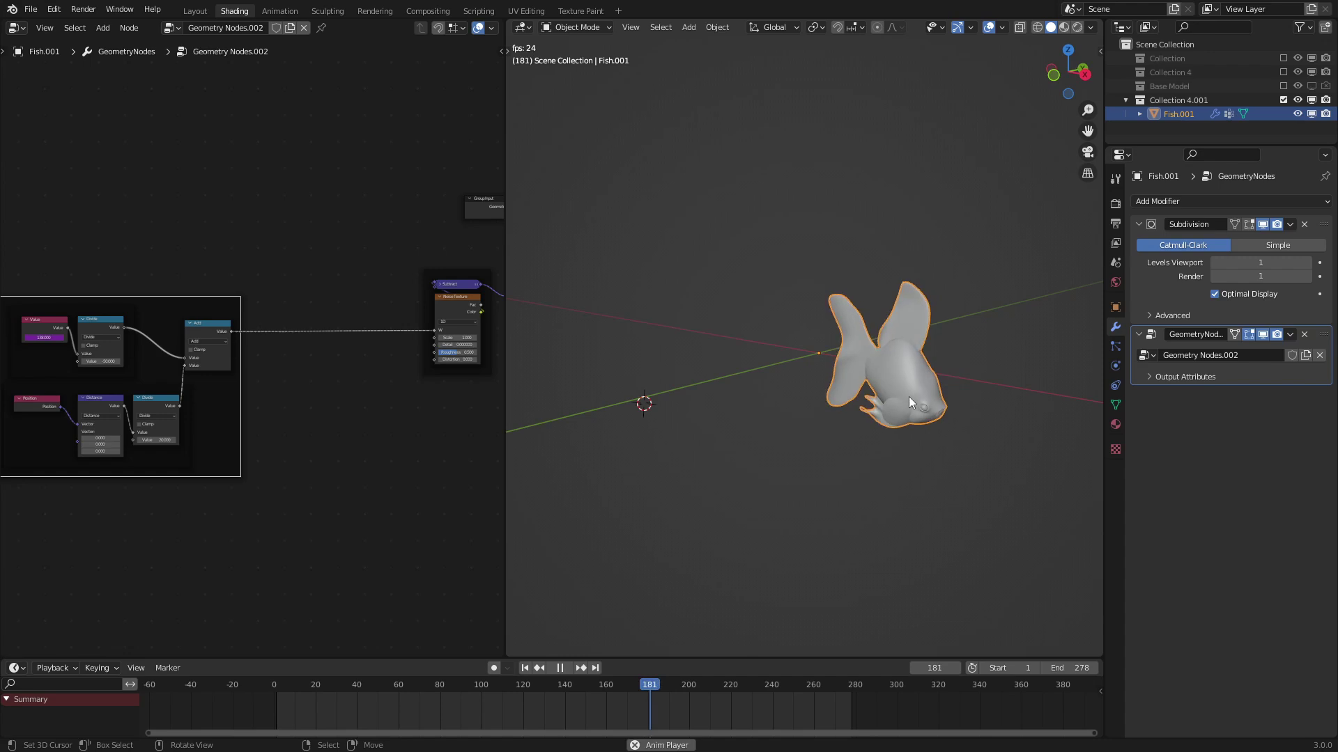
{"action": "scroll", "coordinate": [362, 333], "scroll_direction": "up", "scroll_amount": 3}
{"action": "middle_click_drag", "start_coordinate": [372, 327], "coordinate": [265, 390]}
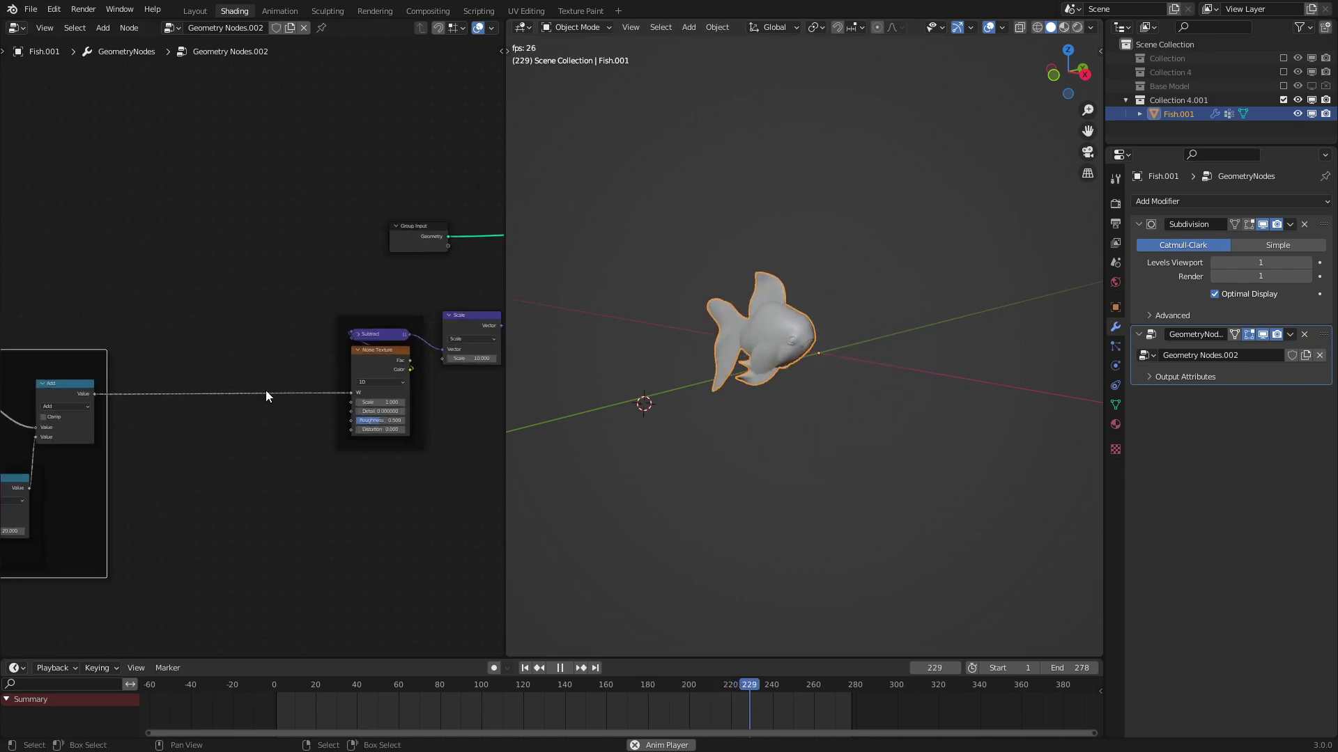
{"action": "left_click_drag", "start_coordinate": [412, 395], "coordinate": [321, 400]}
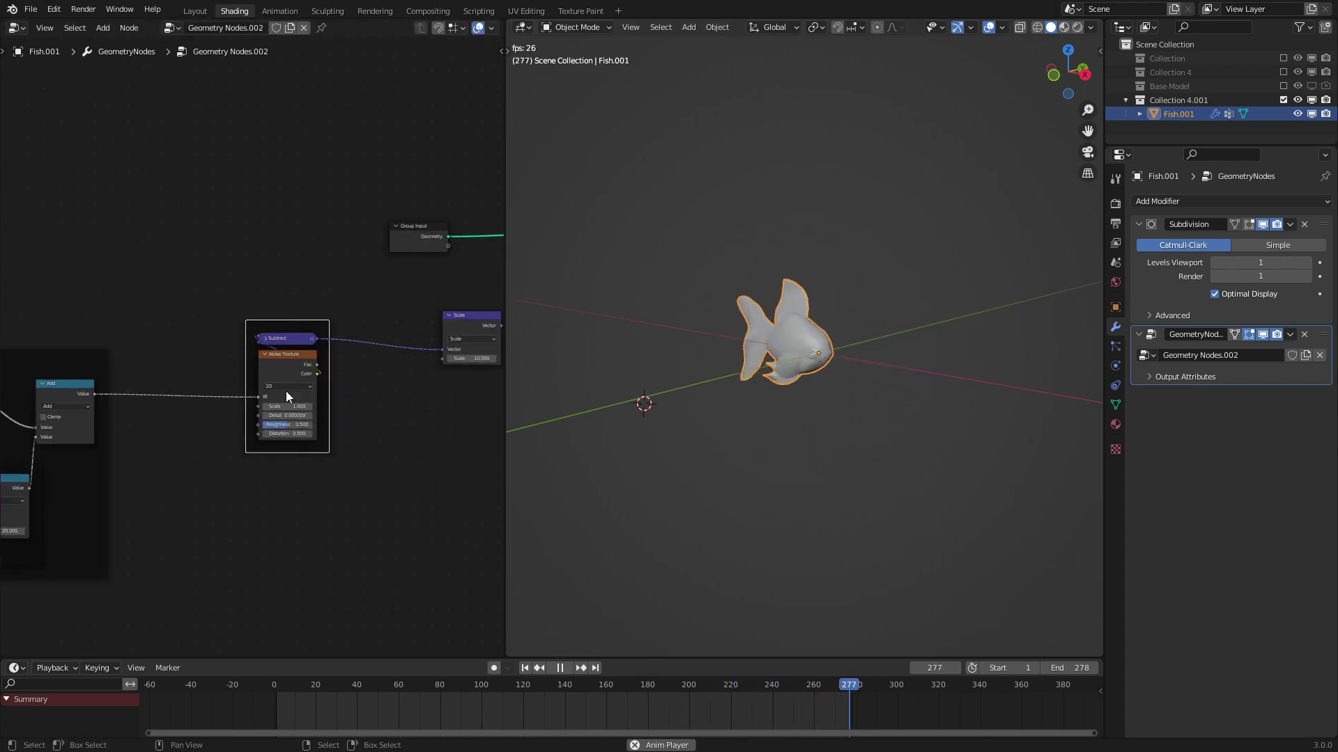
- Add a reroute on the Noise Texture's W link and duplicate the framed Subtract and Noise Texture below, keeping the input link
{"action": "right_click_drag", "start_coordinate": [181, 453], "coordinate": [180, 456], "text": "shift"}
{"action": "scroll", "coordinate": [229, 422], "scroll_direction": "up", "scroll_amount": 3}
{"action": "key", "text": "c"}
{"action": "left_click_drag", "start_coordinate": [294, 318], "coordinate": [290, 399]}
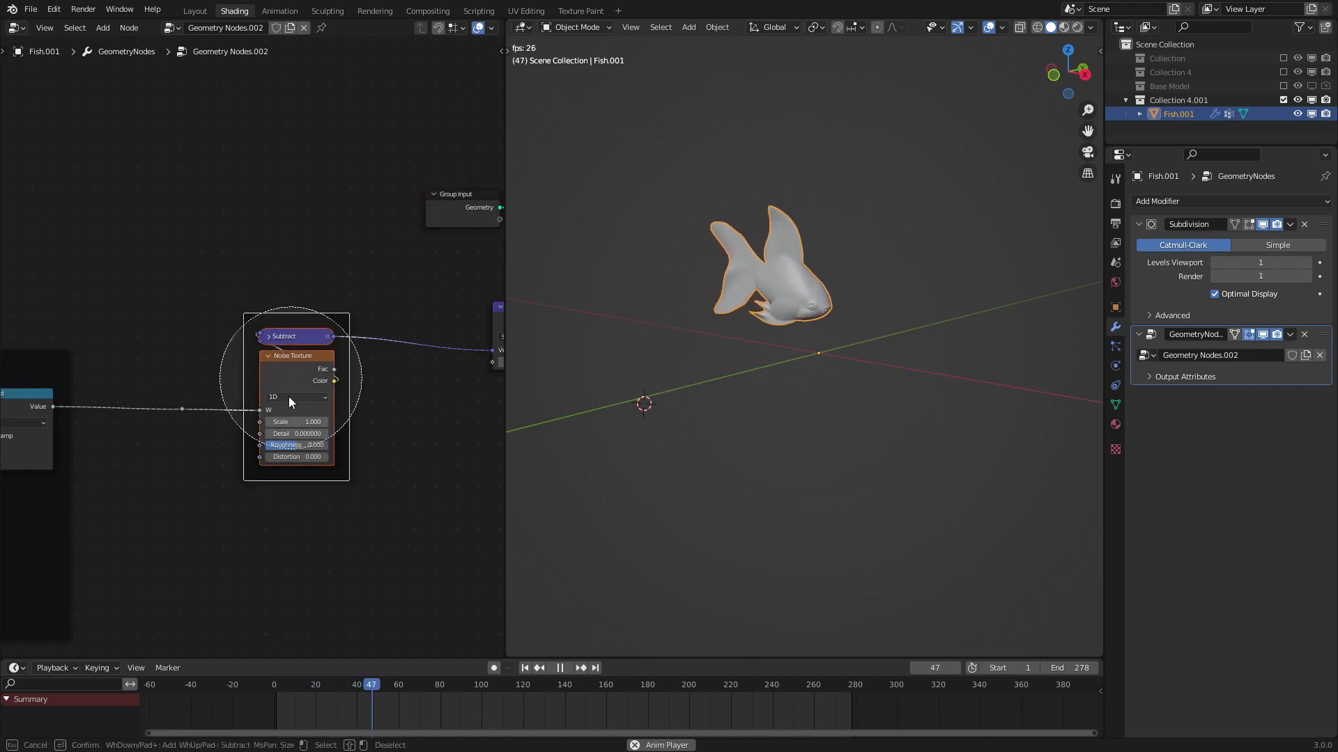
{"action": "right_click", "coordinate": [291, 400]}
{"action": "middle_click_drag", "start_coordinate": [305, 404], "coordinate": [304, 321]}
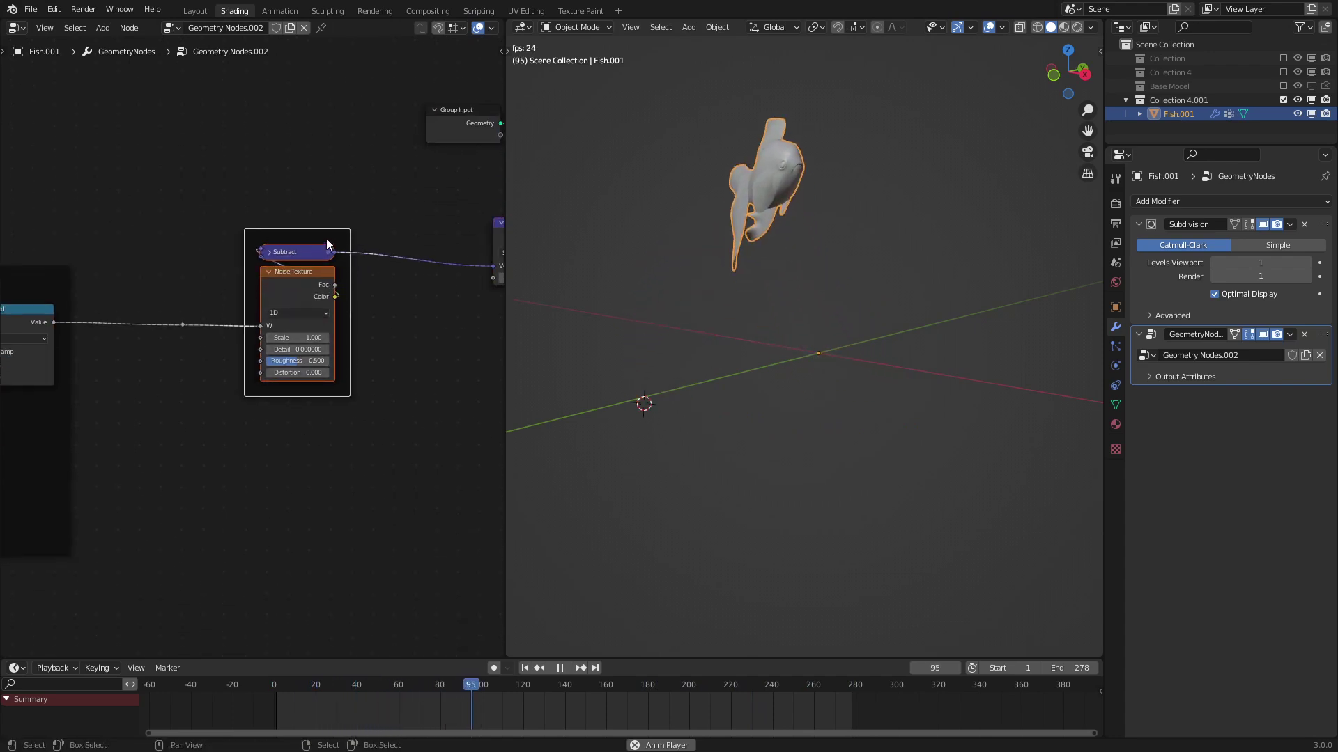
{"action": "key", "text": "ctrl+shift+d"}
{"action": "left_click", "coordinate": [354, 420]}
- Insert a Math Add node with a value of 0.1 on the link into the duplicated Noise Texture
{"action": "key", "text": "q"}
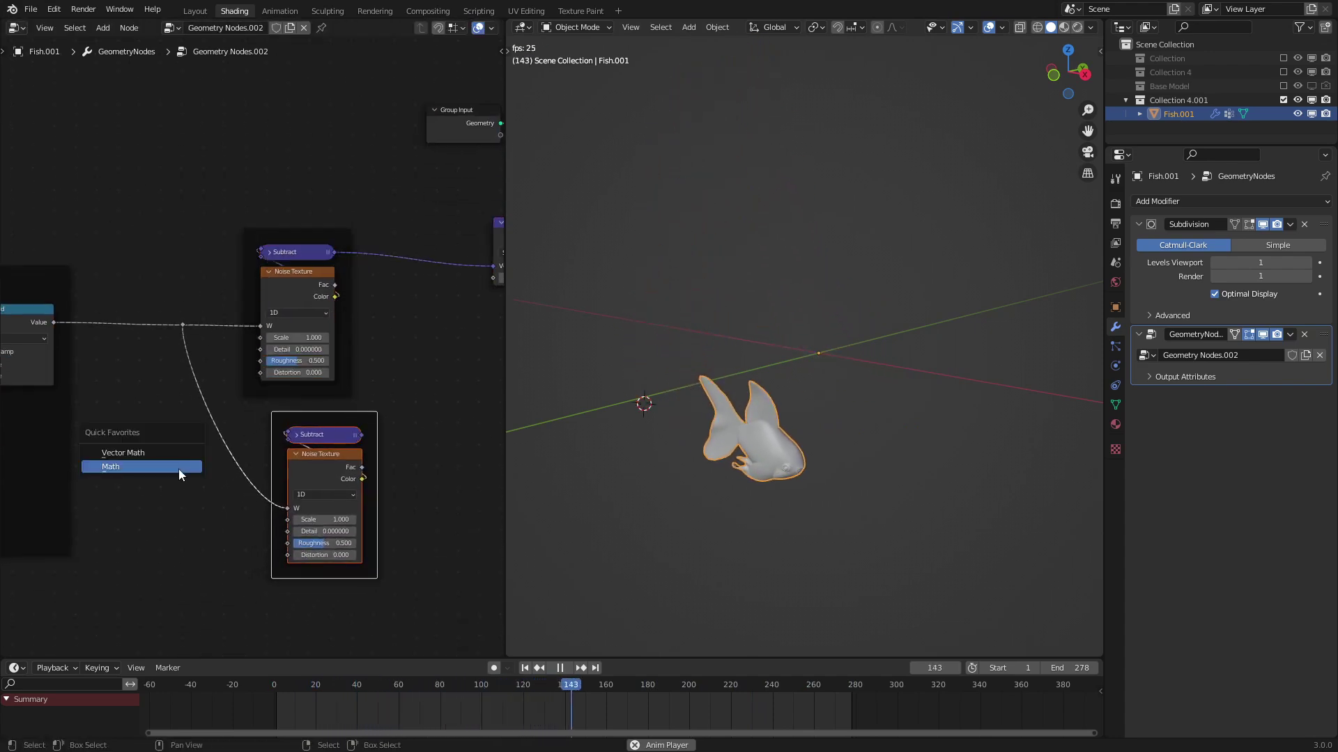
{"action": "left_click", "coordinate": [180, 472]}
{"action": "left_click", "coordinate": [176, 445]}
{"action": "left_click", "coordinate": [260, 514]}
{"action": "type", "text": "0.1"}
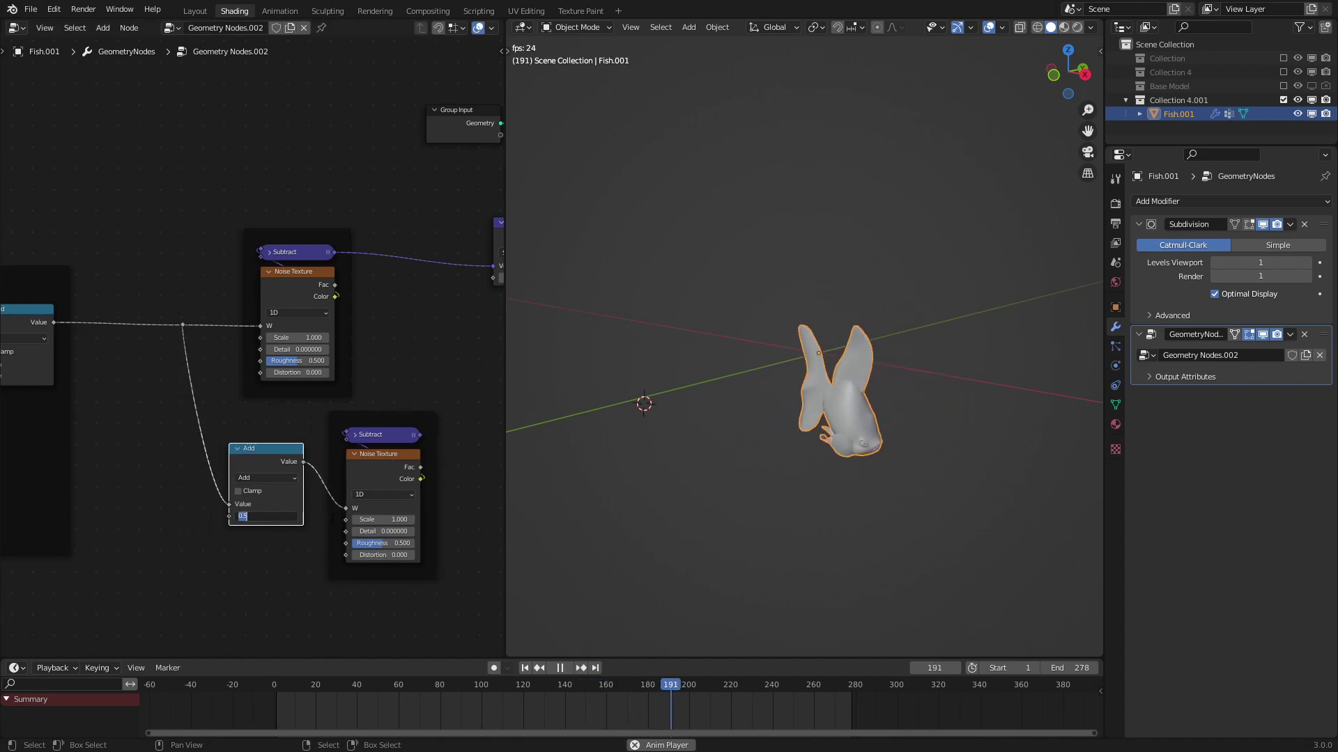
{"action": "key", "text": "Return"}
- Move the new Add node and the duplicated noise frame together so the frame sits directly beneath the original one
{"action": "key", "text": "c"}
{"action": "left_click", "coordinate": [329, 508]}
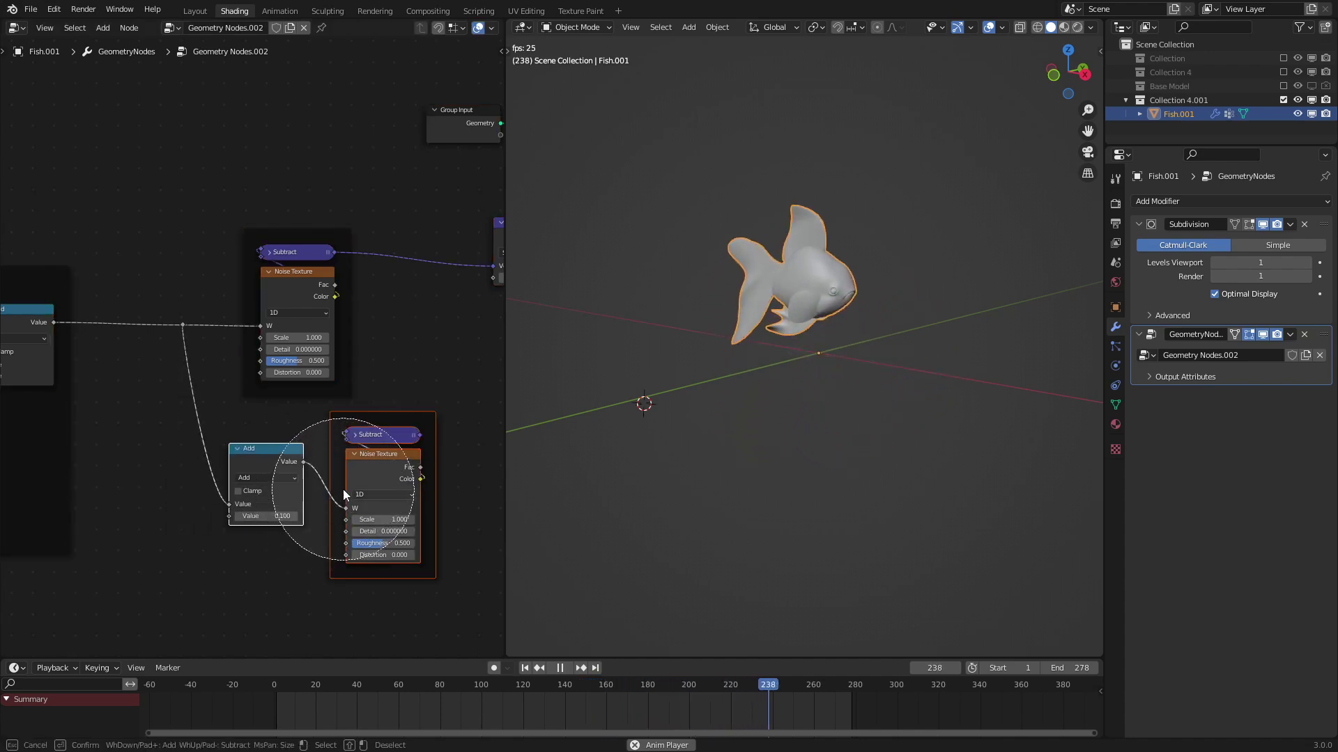
{"action": "right_click", "coordinate": [344, 487]}
{"action": "key", "text": "g"}
{"action": "left_click", "coordinate": [295, 454]}
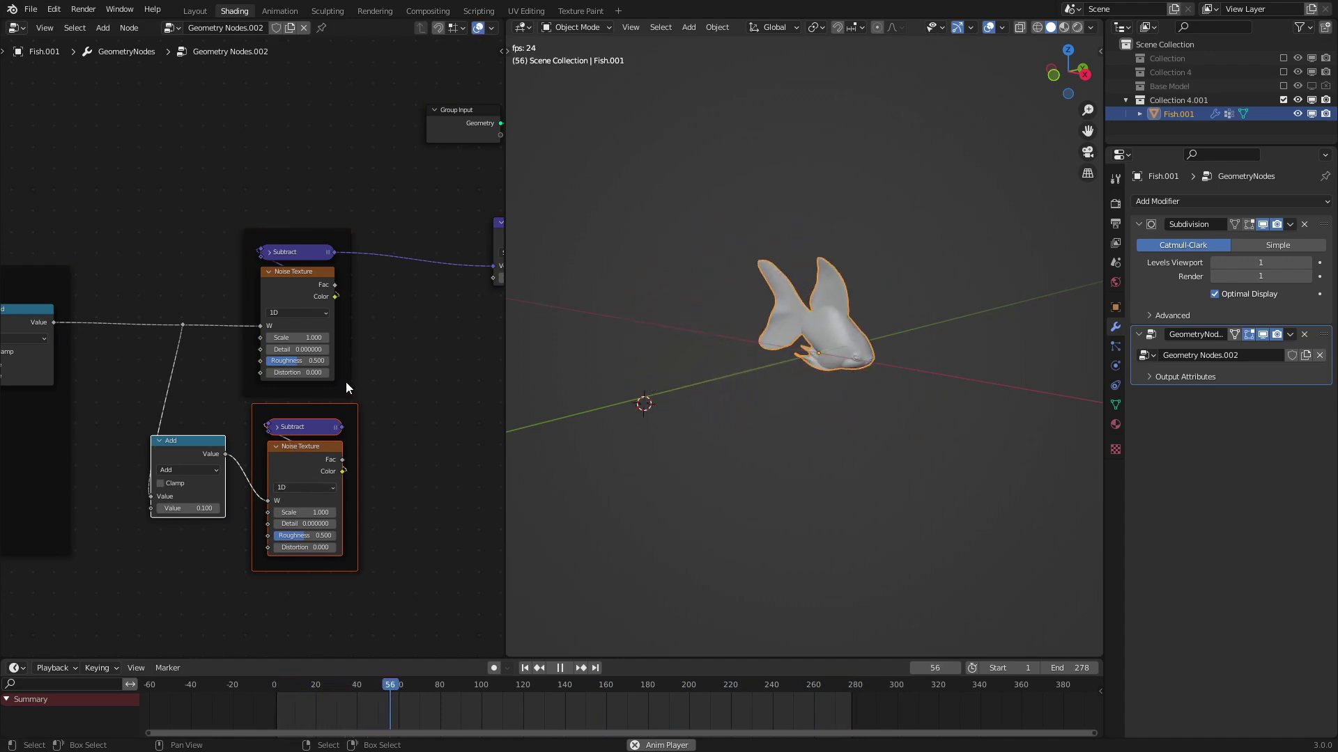
{"action": "key", "text": "g"}
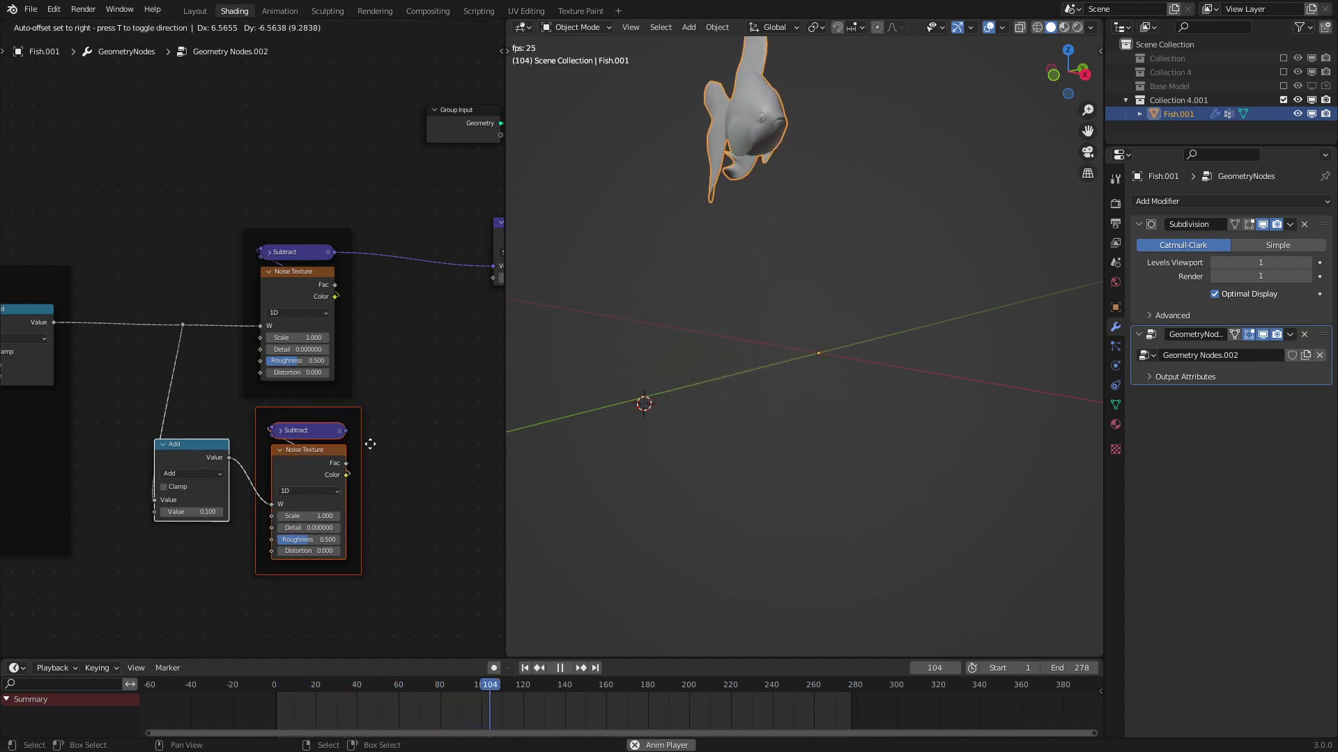
{"action": "left_click", "coordinate": [364, 445]}
- Duplicate the Subtract node outside the frames and feed it the outputs of the upper and lower framed Subtract nodes
{"action": "middle_click_drag", "start_coordinate": [284, 281], "coordinate": [199, 323]}
{"action": "scroll", "coordinate": [193, 323], "scroll_direction": "up", "scroll_amount": 2}
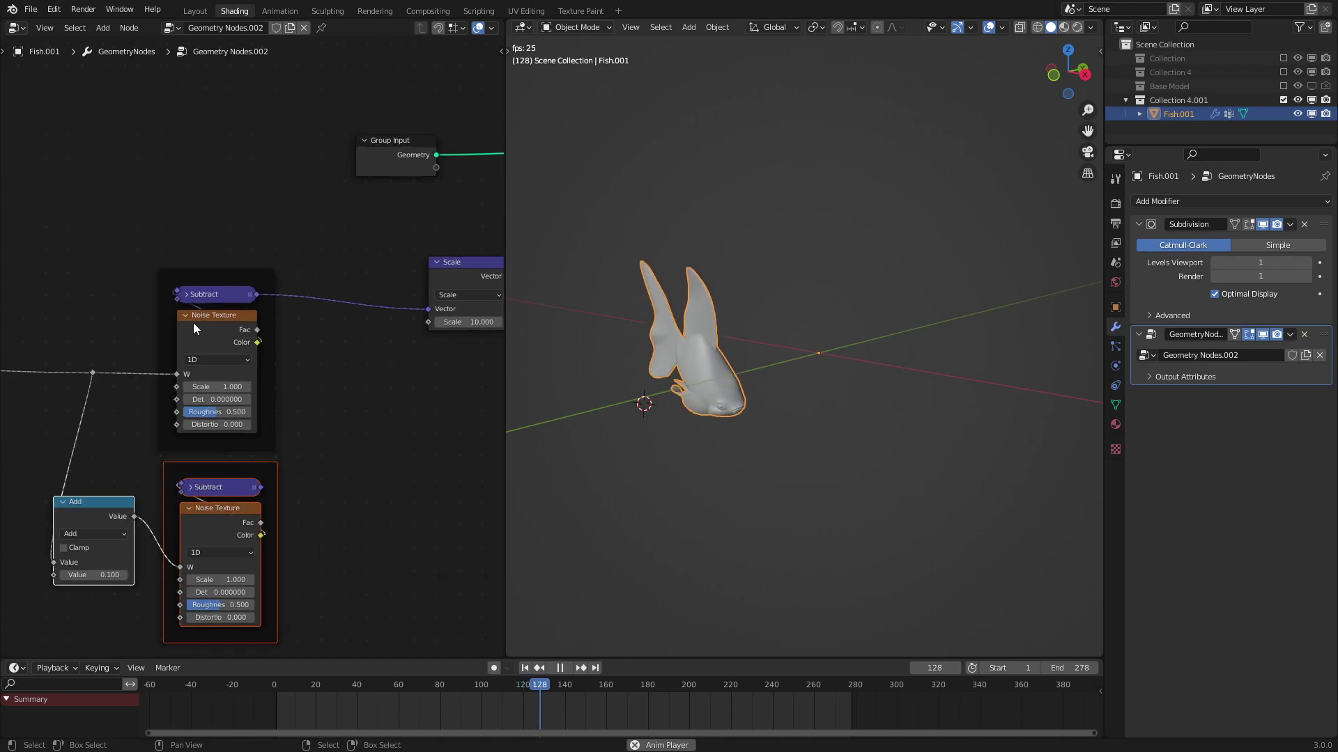
{"action": "left_click", "coordinate": [224, 295]}
{"action": "key", "text": "shift+d"}
{"action": "left_click", "coordinate": [384, 441]}
{"action": "scroll", "coordinate": [275, 287], "scroll_direction": "up", "scroll_amount": 1}
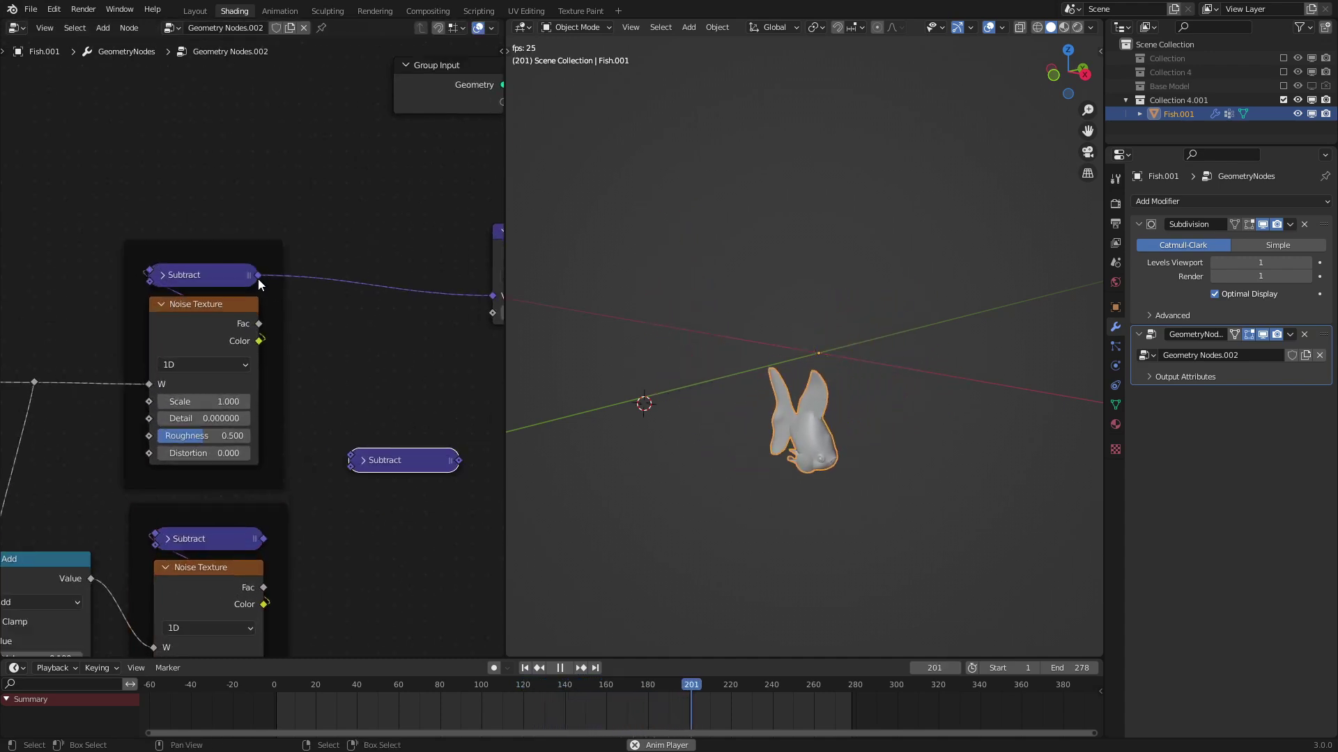
{"action": "left_click_drag", "start_coordinate": [345, 455], "coordinate": [352, 465]}
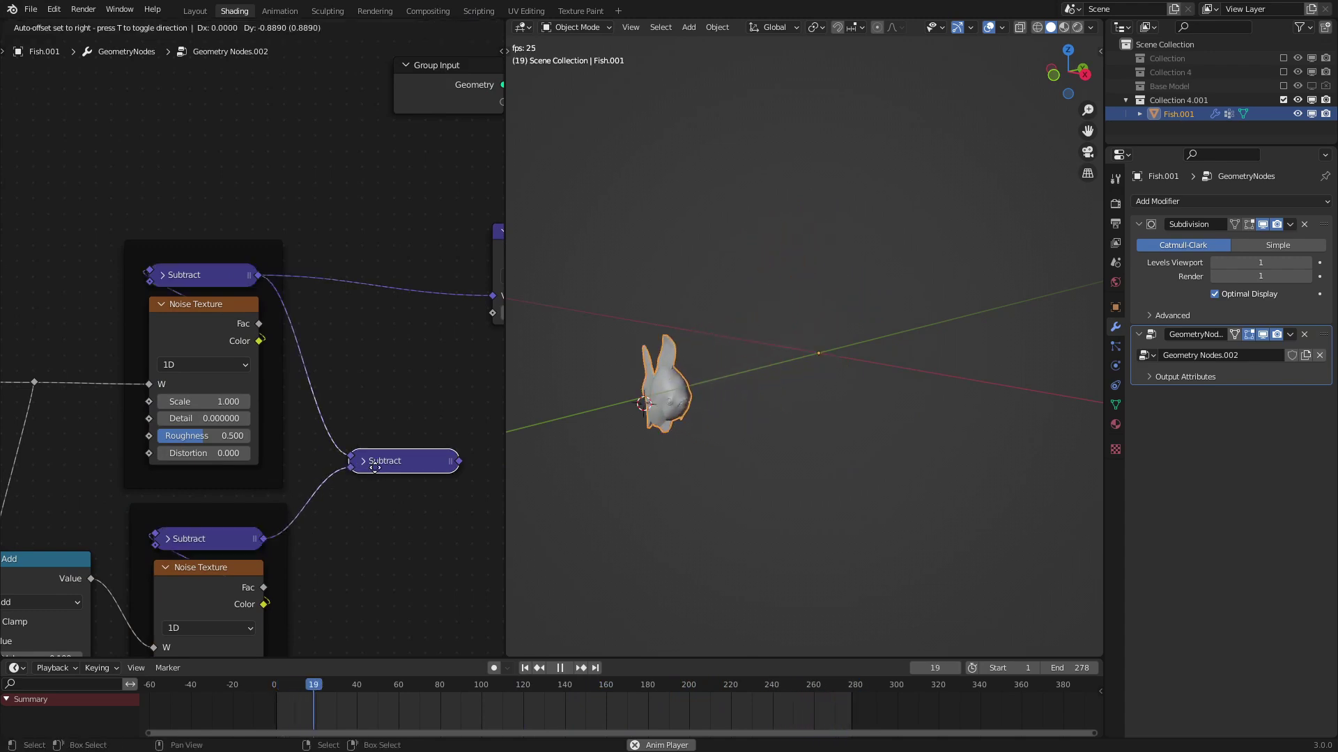
- Add an Align Euler to Vector node, feed its Vector from the new Subtract node, and place Subtract beneath it
{"action": "middle_click_drag", "start_coordinate": [482, 433], "coordinate": [260, 415]}
{"action": "key", "text": "shift+a"}
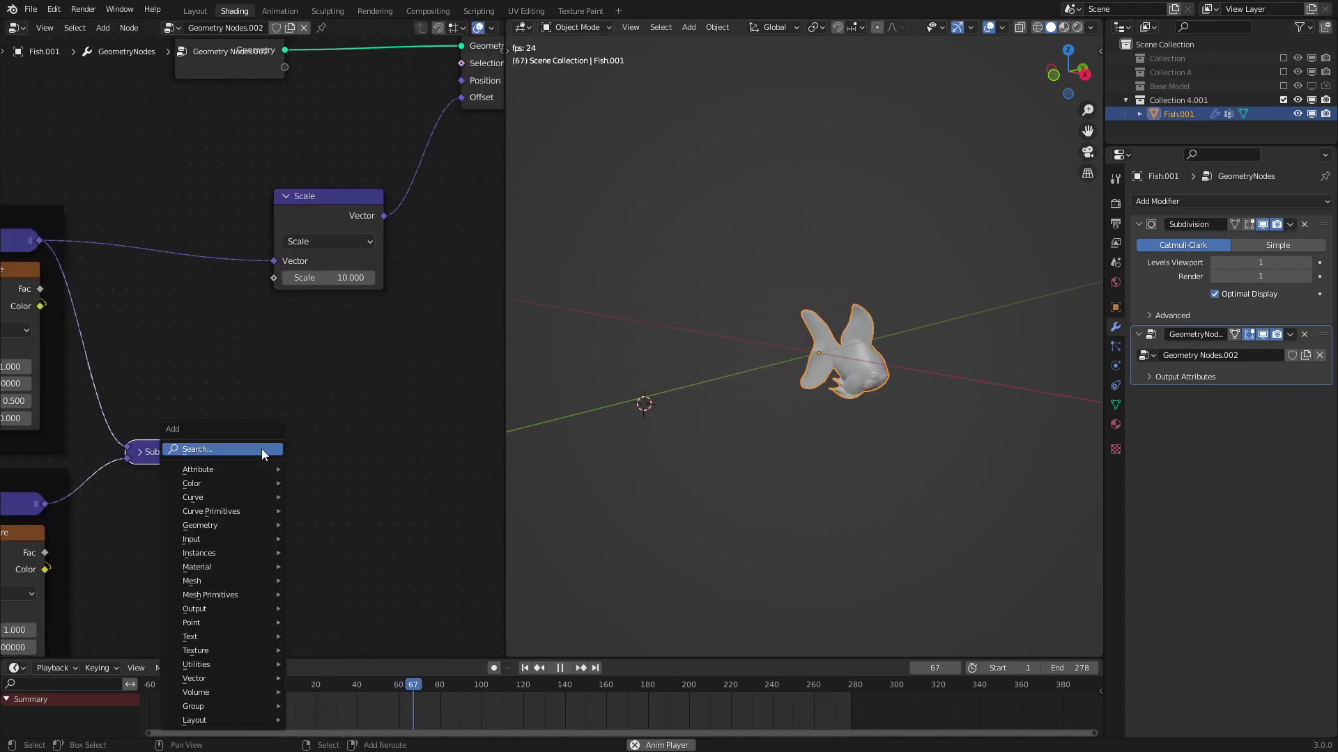
{"action": "mouse_move", "coordinate": [215, 678]}
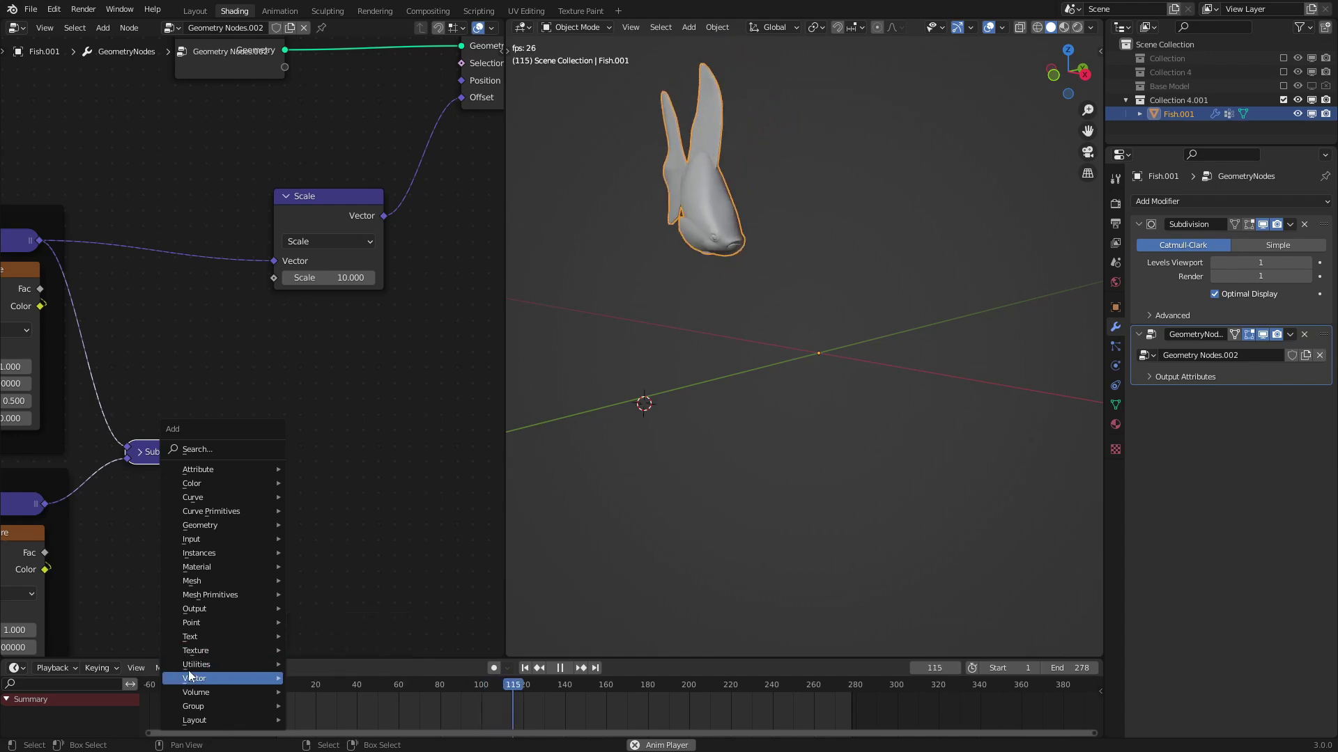
{"action": "left_click", "coordinate": [344, 524]}
{"action": "left_click", "coordinate": [293, 369]}
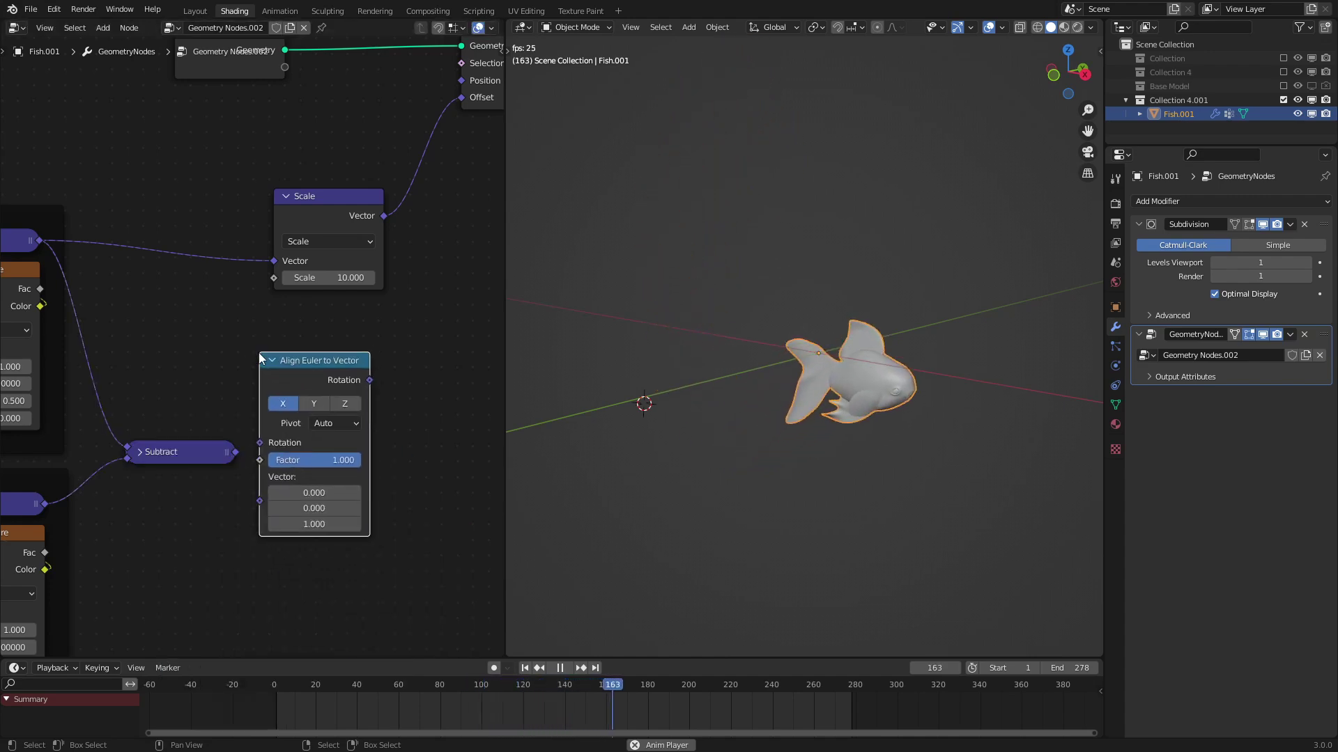
{"action": "left_click_drag", "start_coordinate": [230, 453], "coordinate": [254, 488]}
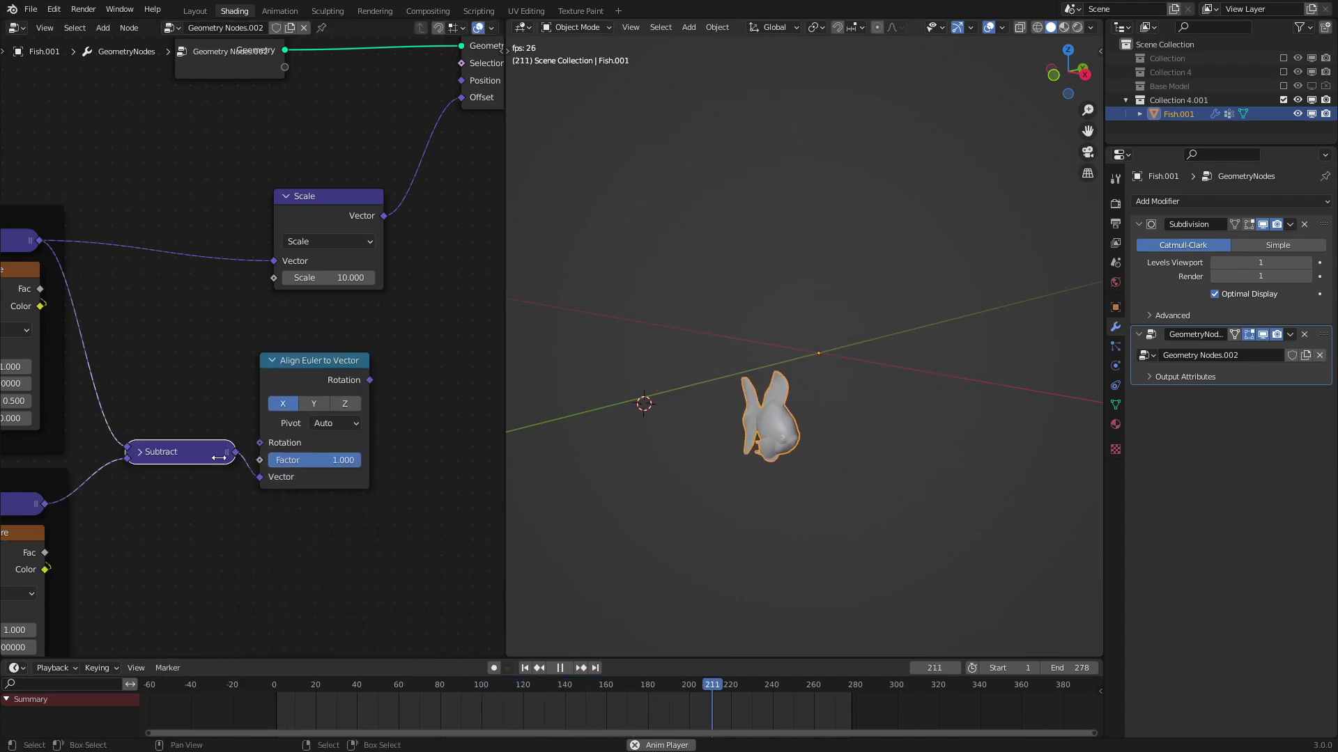
{"action": "left_click_drag", "start_coordinate": [199, 453], "coordinate": [334, 511]}
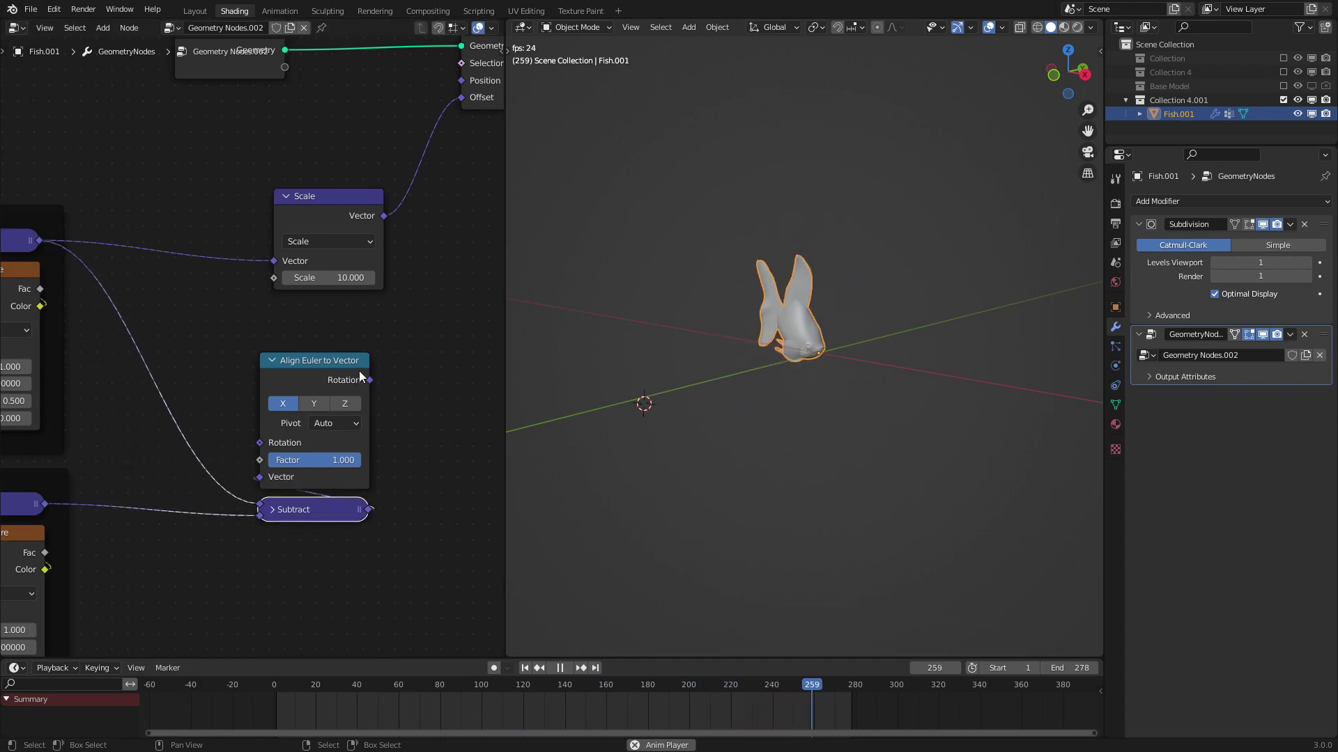
- Add a Position node directly above the Align Euler to Vector node
{"action": "middle_click_drag", "start_coordinate": [360, 371], "coordinate": [189, 376]}
{"action": "key", "text": "shift+a"}
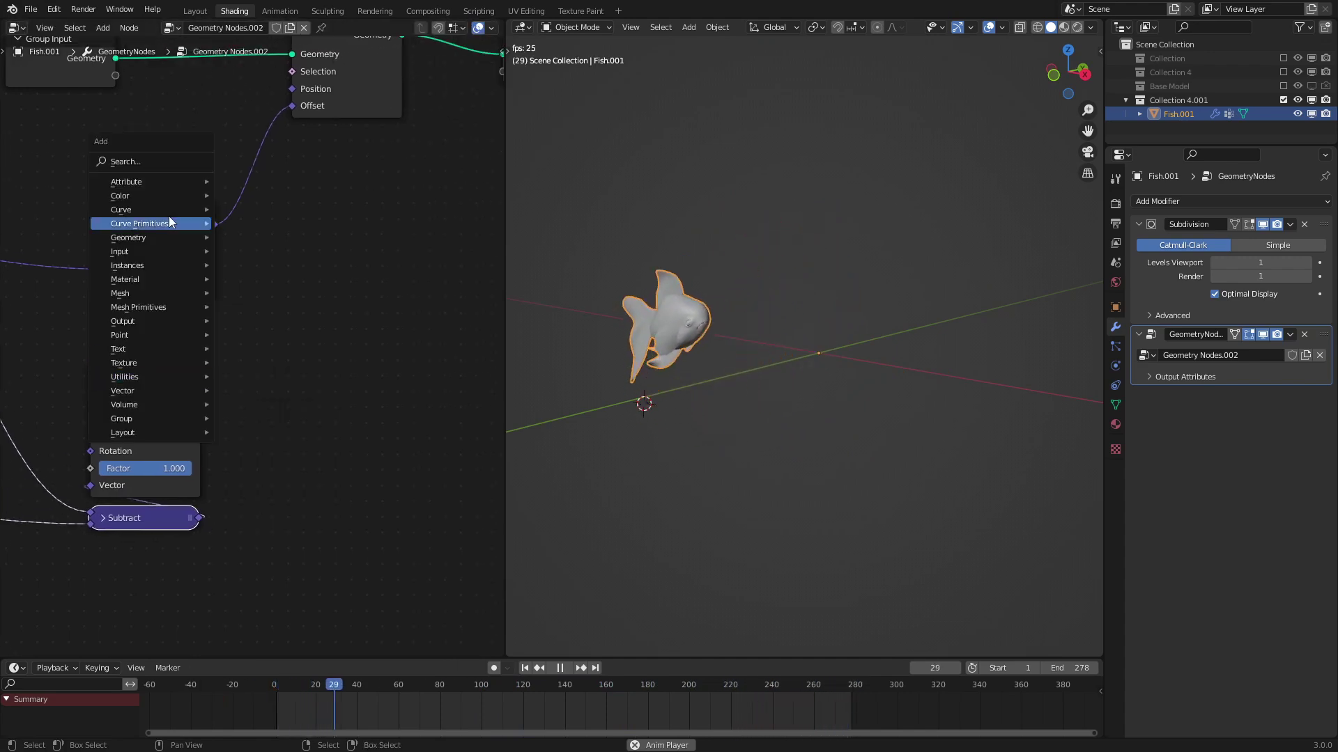
{"action": "mouse_move", "coordinate": [208, 224]}
{"action": "left_click", "coordinate": [161, 159]}
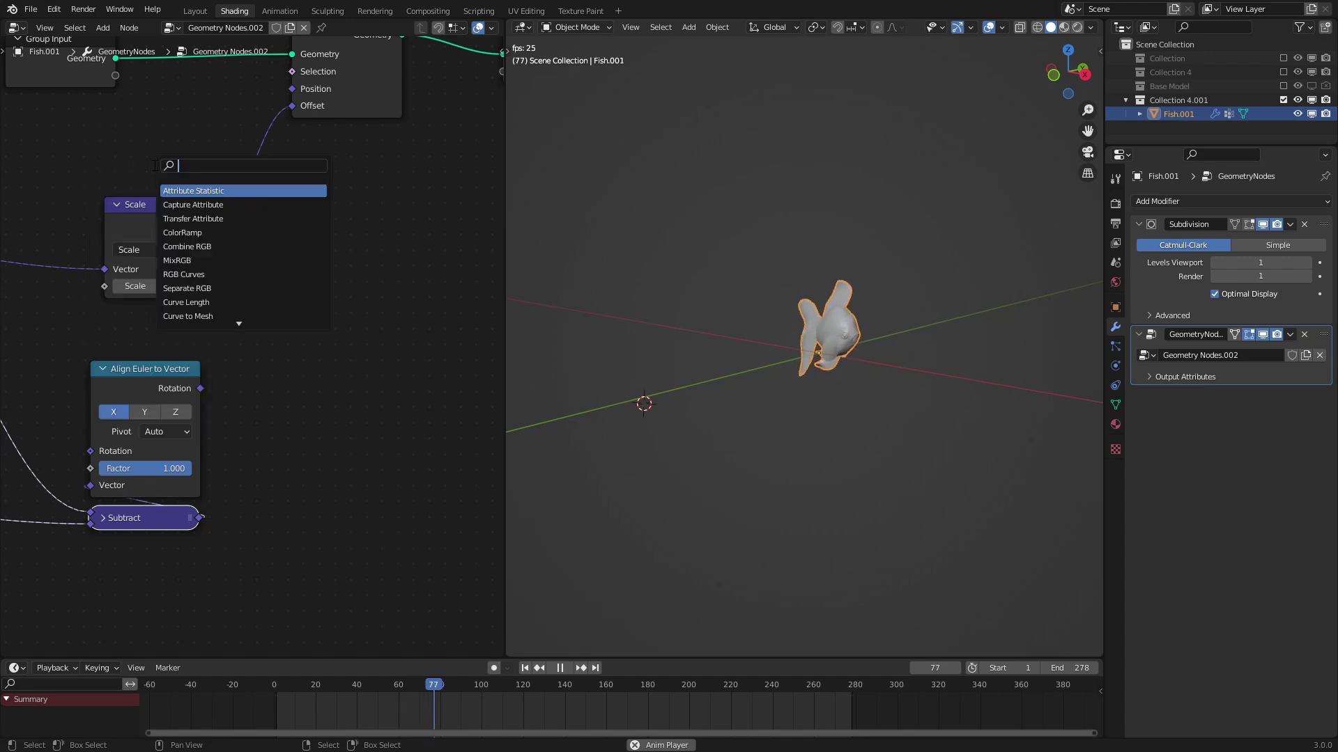
{"action": "type", "text": "po"}
{"action": "key", "text": "Return"}
{"action": "left_click", "coordinate": [154, 338]}
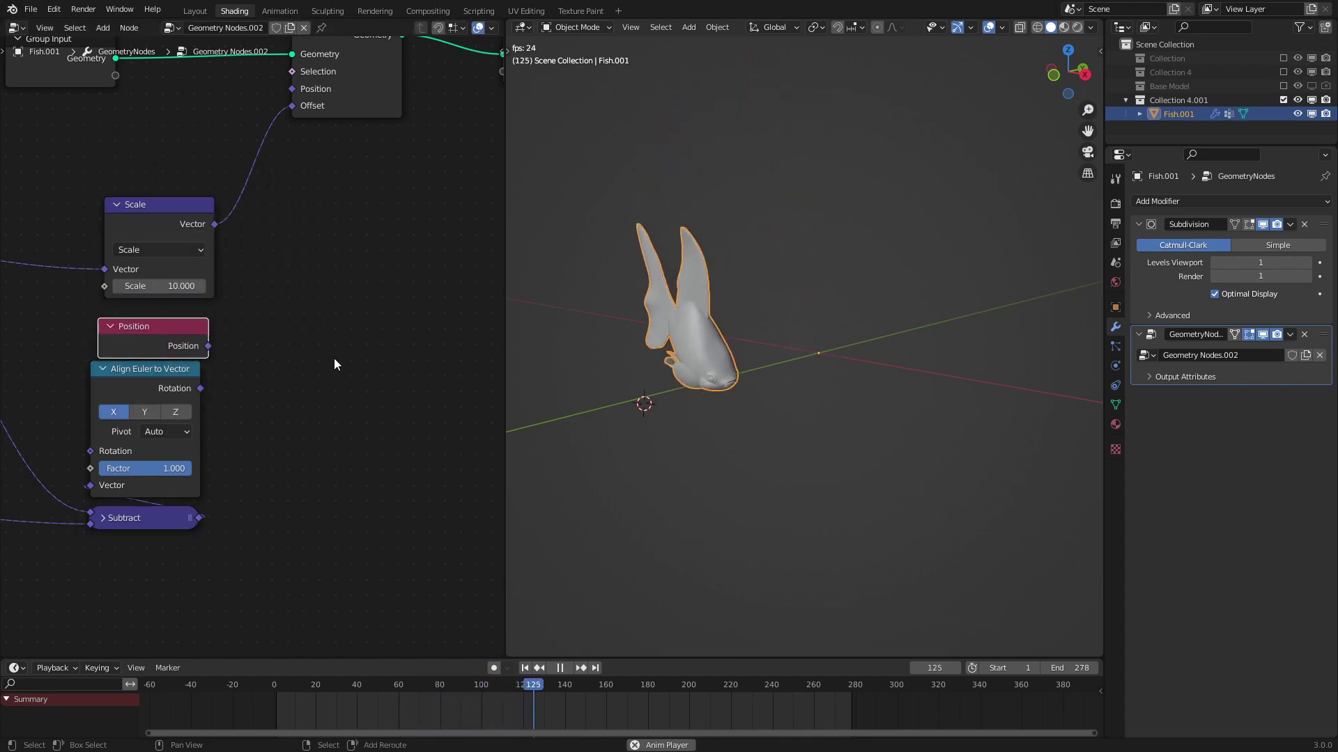
- Add a Vector Rotate node of type Euler, with Position feeding its Vector and the Align Euler output feeding its Rotation
{"action": "key", "text": "shift+a"}
{"action": "left_click", "coordinate": [333, 360]}
{"action": "type", "text": "vec"}
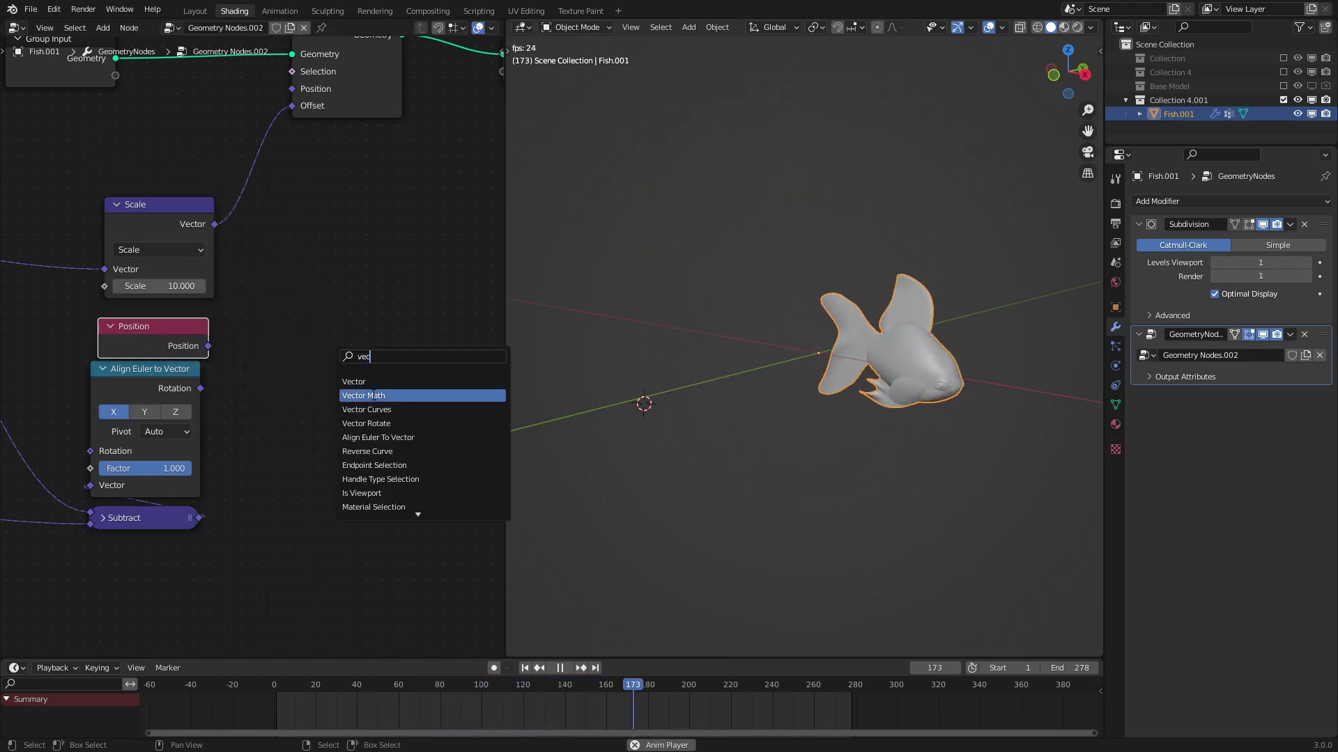
{"action": "left_click", "coordinate": [366, 423]}
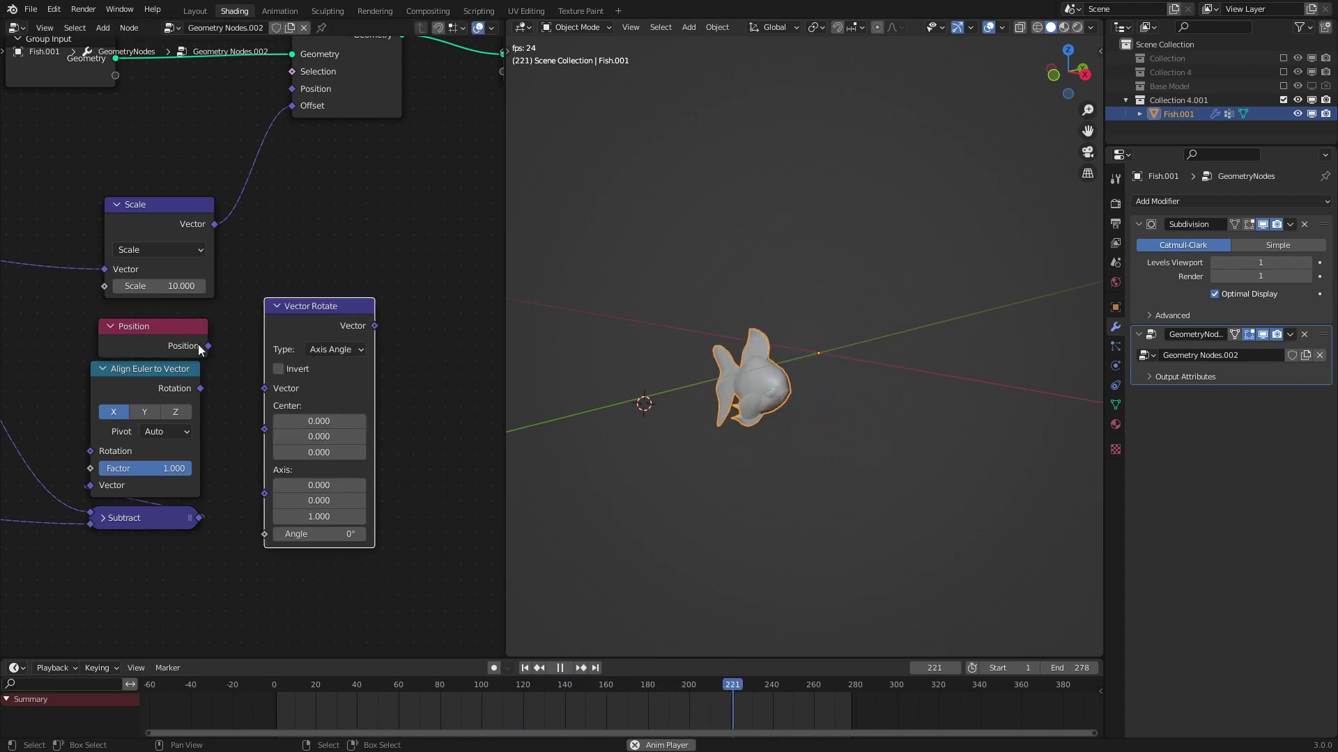
{"action": "left_click_drag", "start_coordinate": [208, 345], "coordinate": [265, 388]}
{"action": "left_click", "coordinate": [357, 349]}
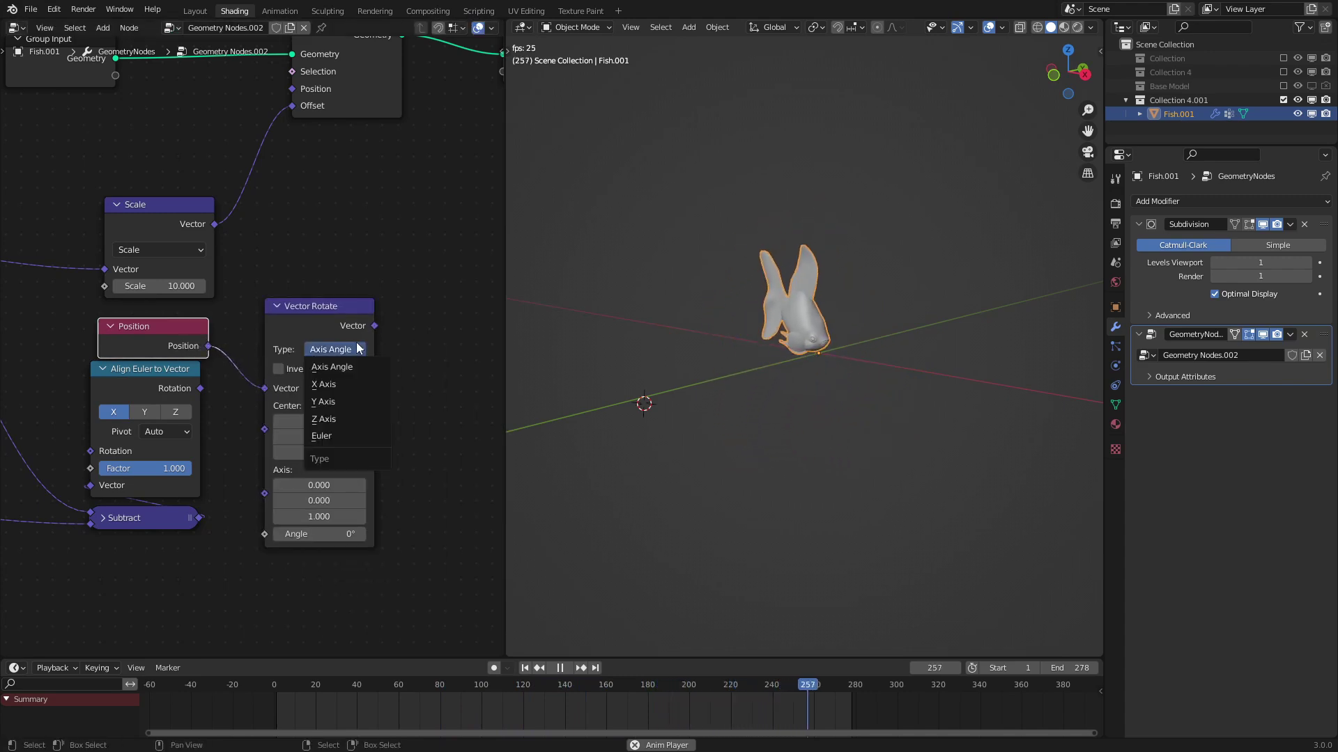
{"action": "left_click", "coordinate": [321, 437]}
{"action": "left_click_drag", "start_coordinate": [200, 389], "coordinate": [265, 491]}
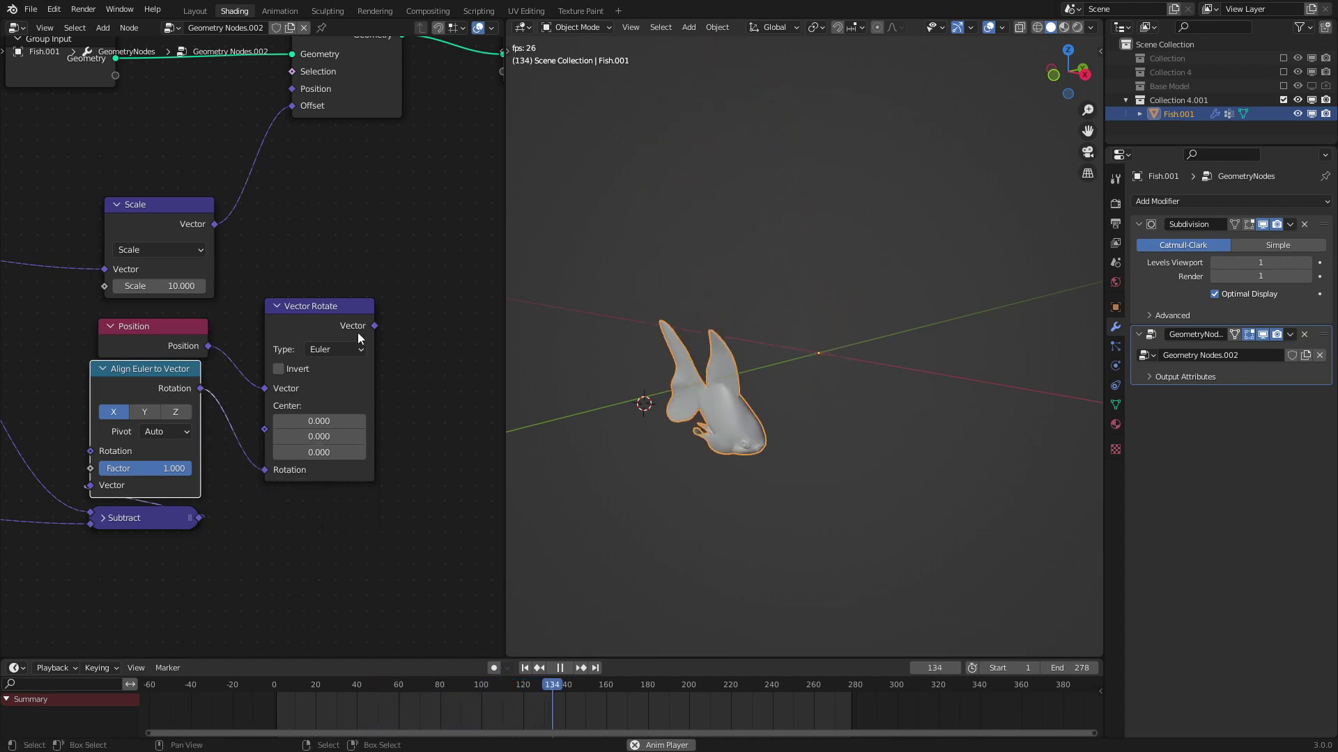
- Link the Vector Rotate output to Set Position's Position input and move the Scale node up, clear of the rotation nodes
{"action": "middle_click_drag", "start_coordinate": [358, 332], "coordinate": [363, 423]}
{"action": "left_click_drag", "start_coordinate": [379, 416], "coordinate": [302, 178]}
{"action": "middle_click_drag", "start_coordinate": [196, 315], "coordinate": [228, 376]}
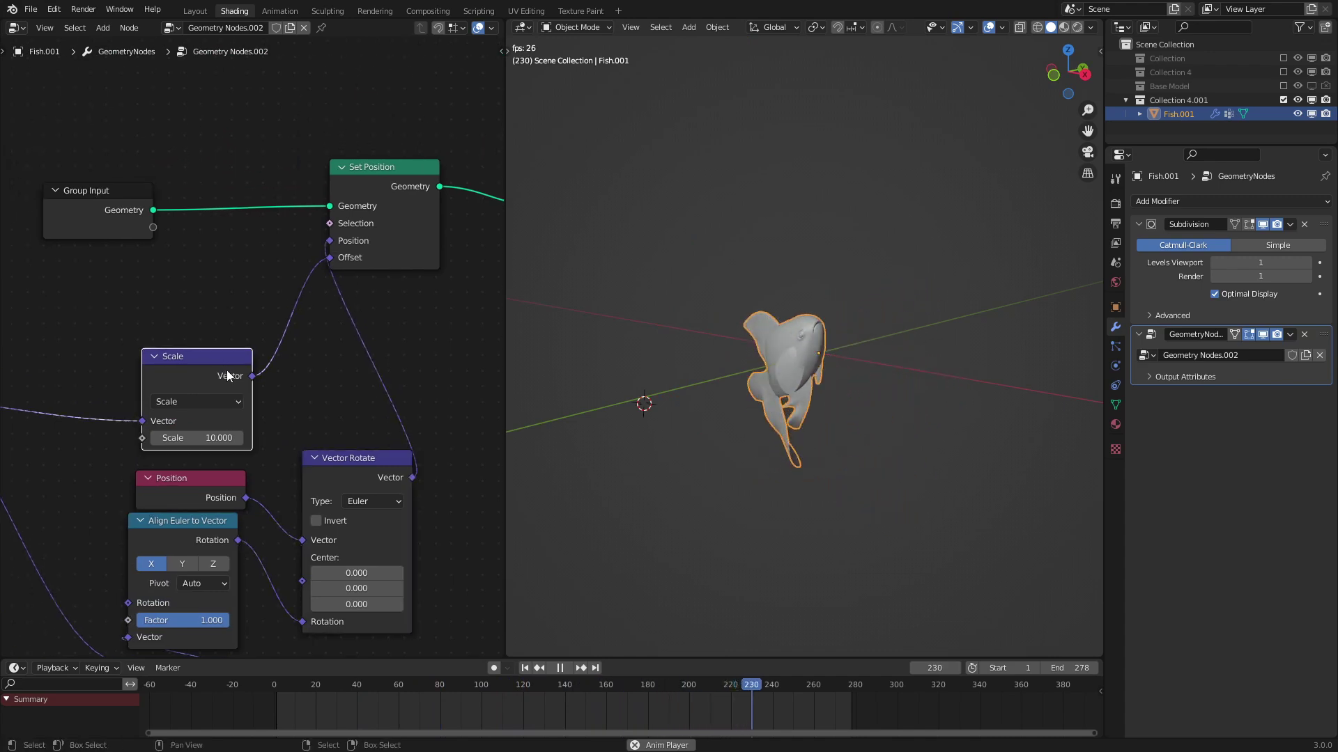
{"action": "left_click_drag", "start_coordinate": [228, 376], "coordinate": [229, 324]}
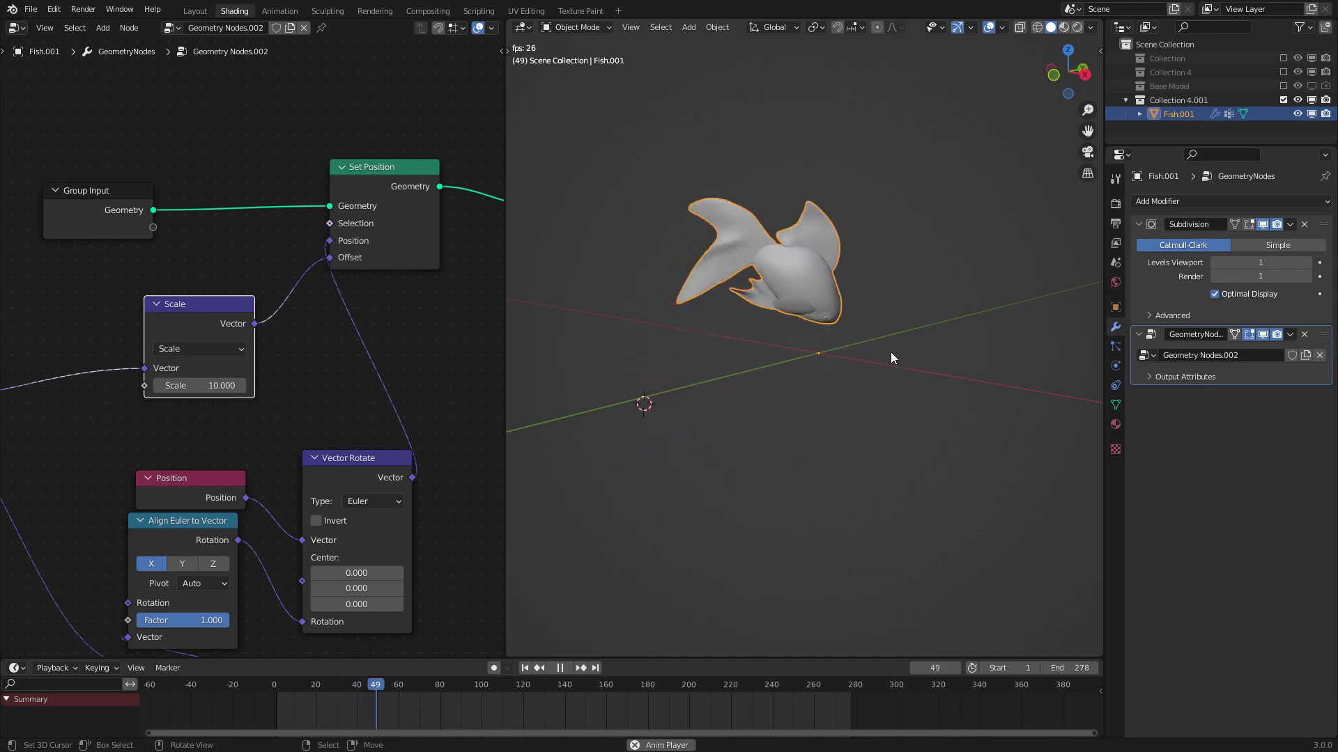
{"action": "scroll", "coordinate": [315, 341], "scroll_direction": "up", "scroll_amount": 3}
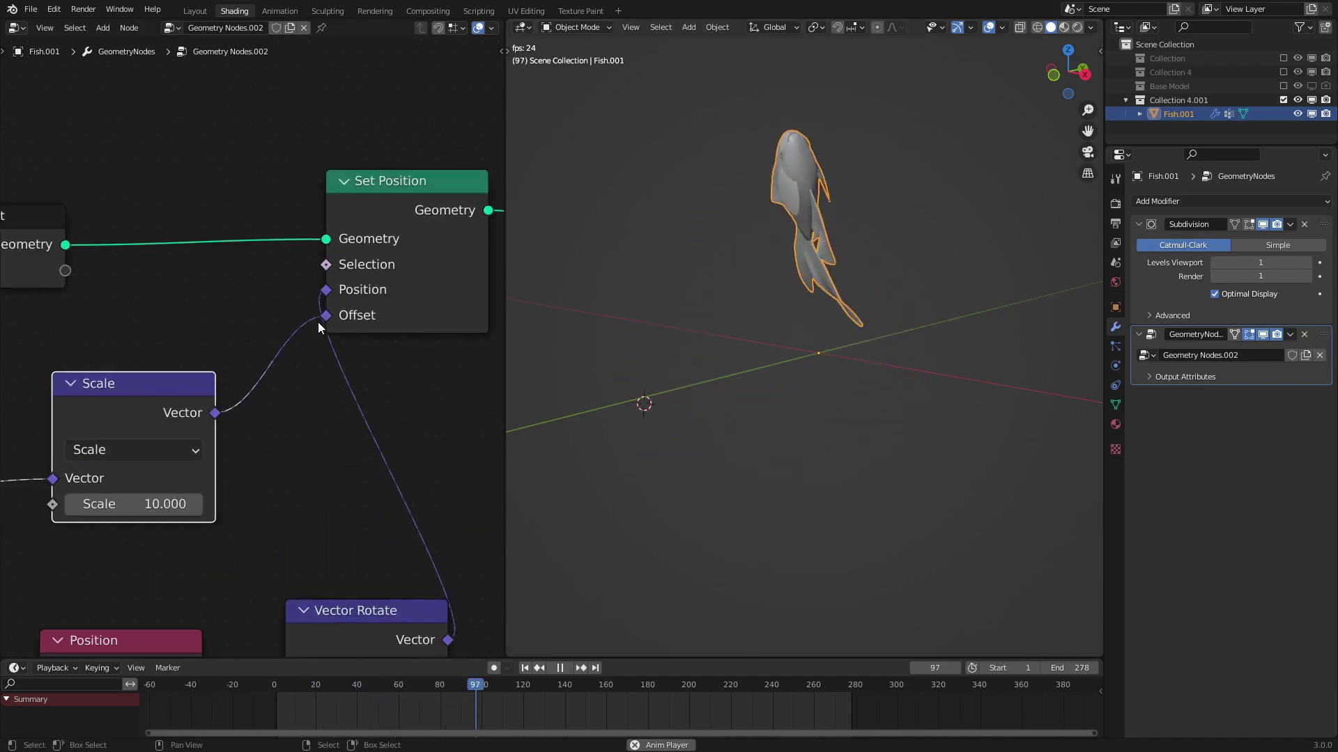
{"action": "scroll", "coordinate": [319, 322], "scroll_direction": "up", "scroll_amount": 3}
{"action": "scroll", "coordinate": [198, 456], "scroll_direction": "down", "scroll_amount": 2}
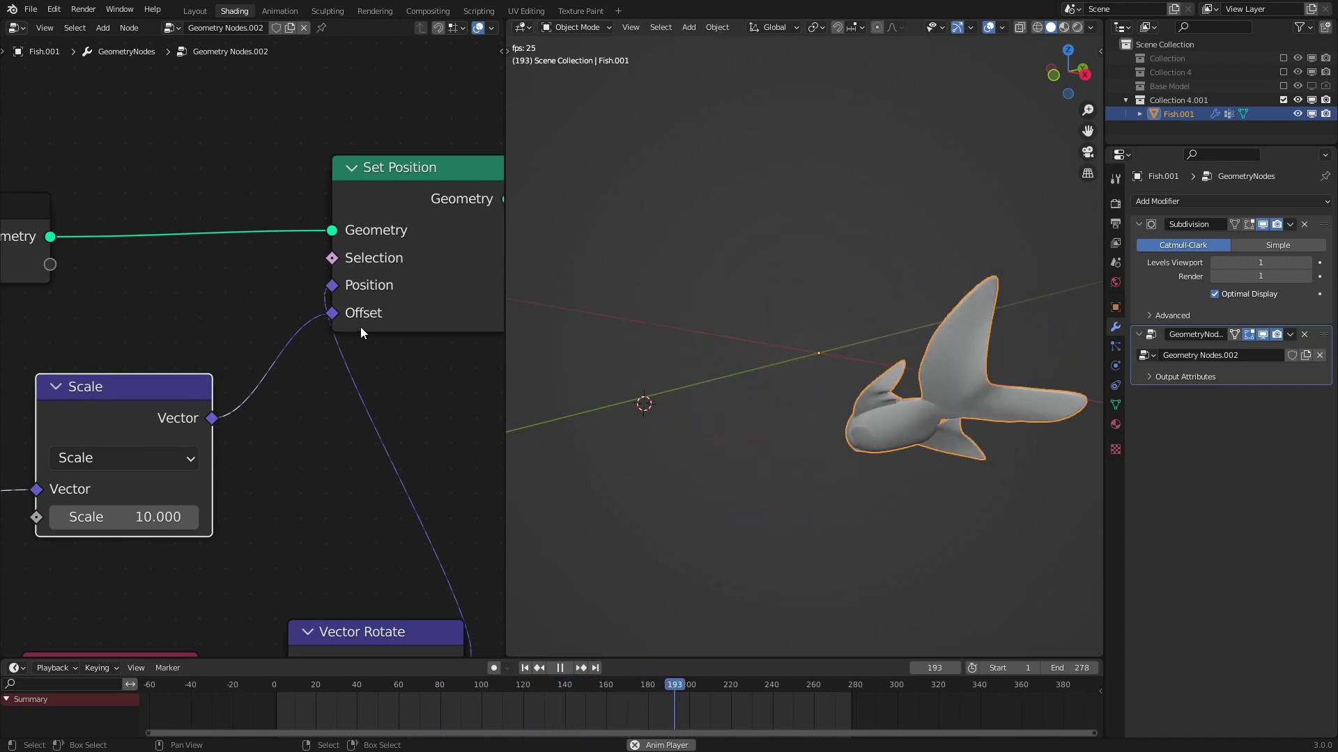
{"action": "scroll", "coordinate": [400, 499], "scroll_direction": "down", "scroll_amount": 6}
{"action": "scroll", "coordinate": [376, 523], "scroll_direction": "up", "scroll_amount": 1}
{"action": "middle_click_drag", "start_coordinate": [282, 583], "coordinate": [316, 427]}
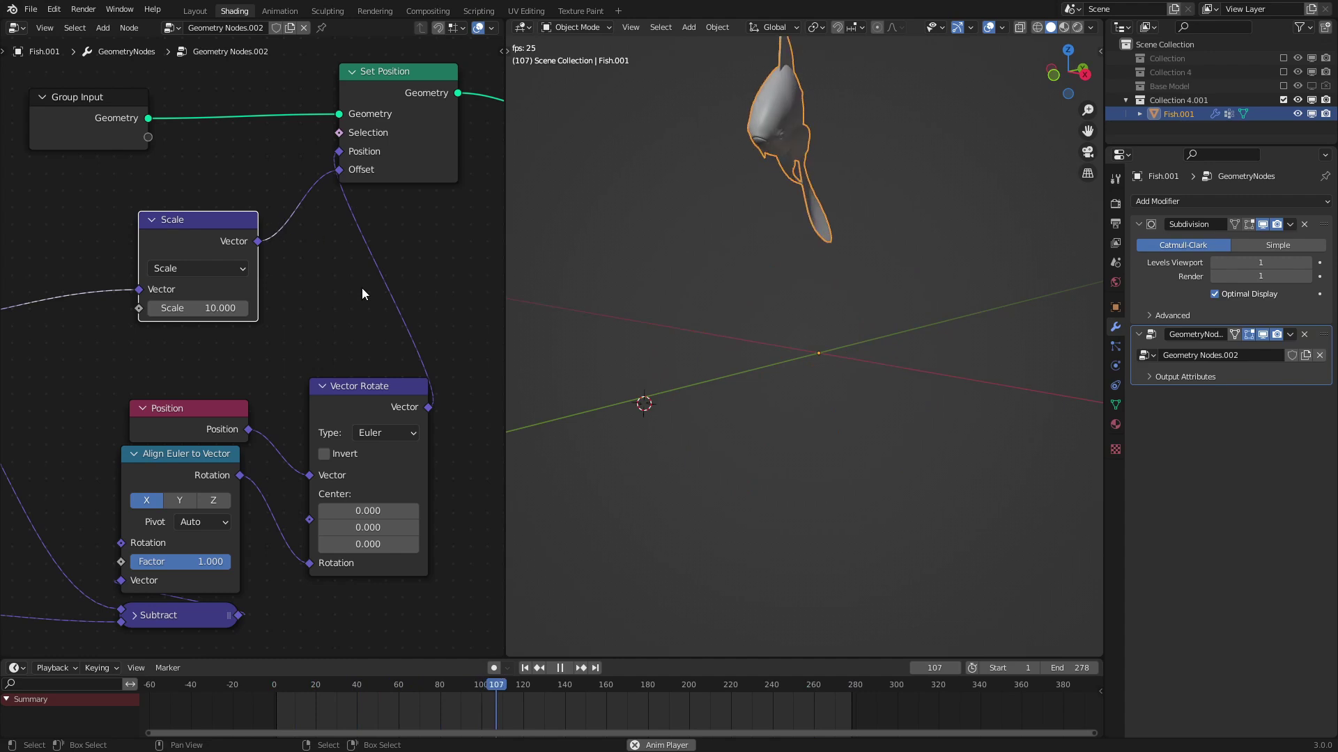
- Try disconnecting the Scale node from Set Position's Offset, and undo the disconnection
{"action": "left_click_drag", "start_coordinate": [339, 170], "coordinate": [296, 312]}
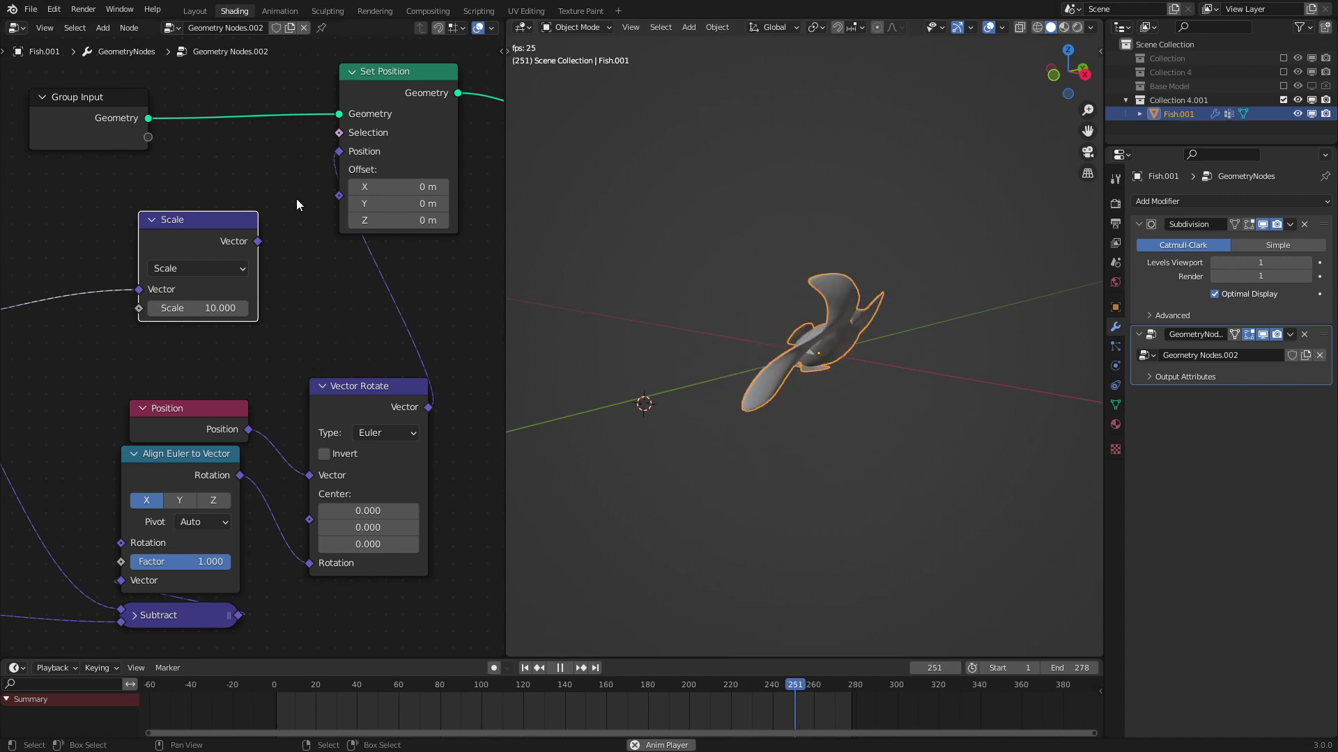
{"action": "key", "text": "ctrl+z"}
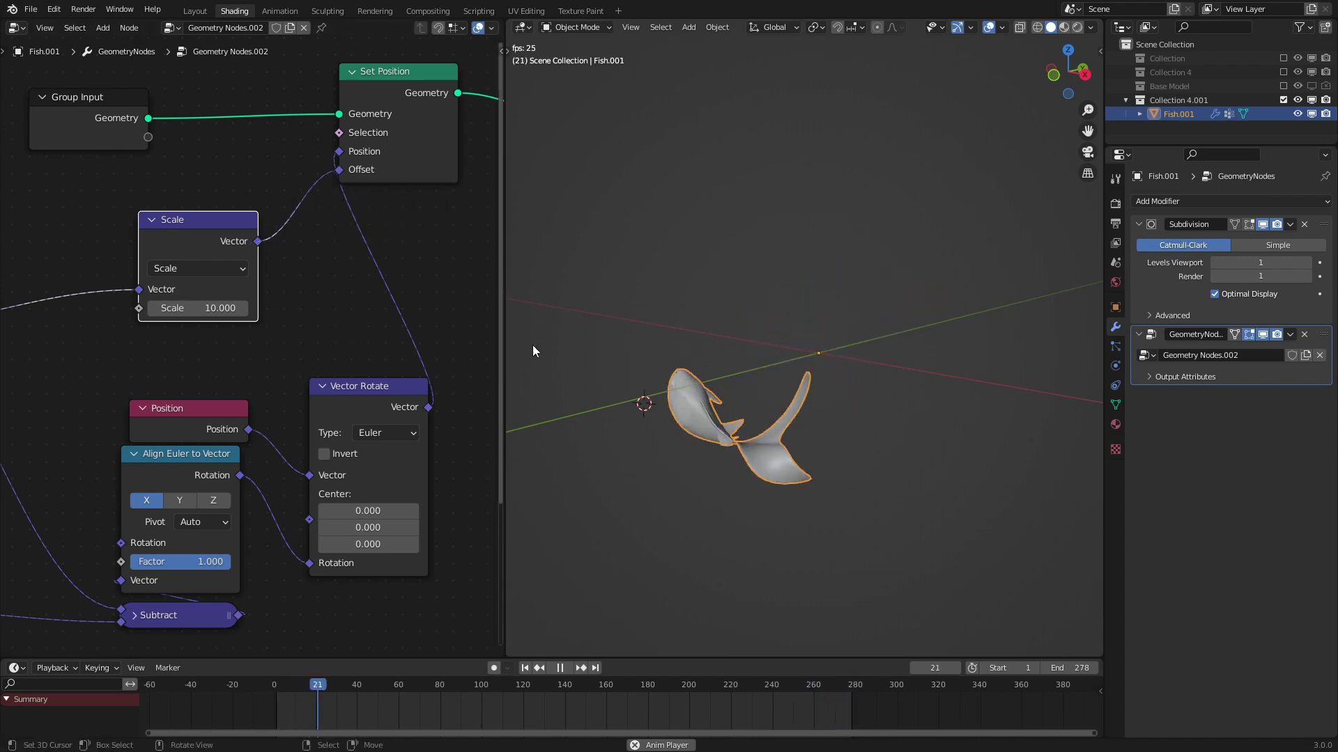
- Group the Position, Align Euler to Vector, Vector Rotate and lower-right Subtract nodes together in a frame
{"action": "middle_click_drag", "start_coordinate": [255, 390], "coordinate": [325, 248]}
{"action": "scroll", "coordinate": [326, 248], "scroll_direction": "down", "scroll_amount": 9}
{"action": "left_click", "coordinate": [112, 378]}
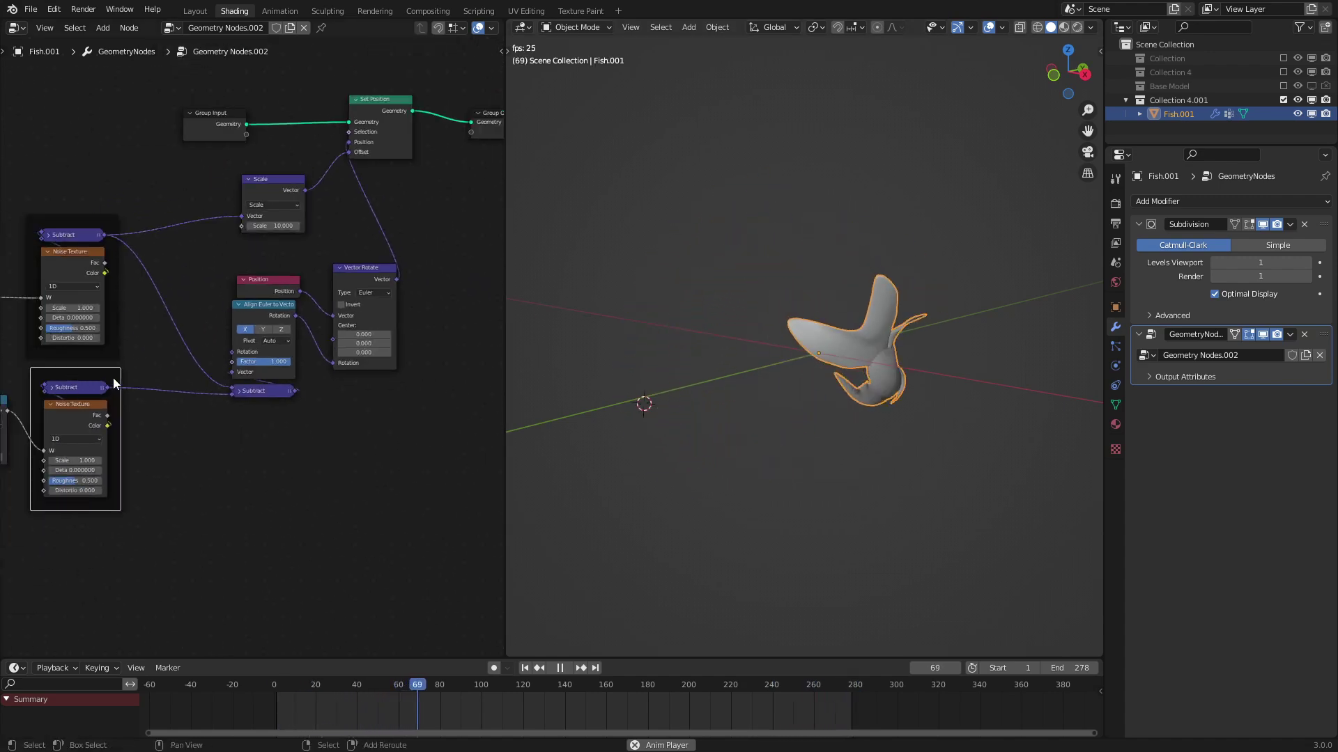
{"action": "key", "text": "shift+d"}
{"action": "left_click", "coordinate": [292, 497]}
{"action": "key", "text": "a"}
{"action": "key", "text": "a"}
{"action": "key", "text": "c"}
{"action": "scroll", "coordinate": [321, 326], "scroll_direction": "down", "scroll_amount": 1}
{"action": "left_click", "coordinate": [319, 327]}
{"action": "right_click", "coordinate": [319, 328]}
{"action": "key", "text": "ctrl+p"}
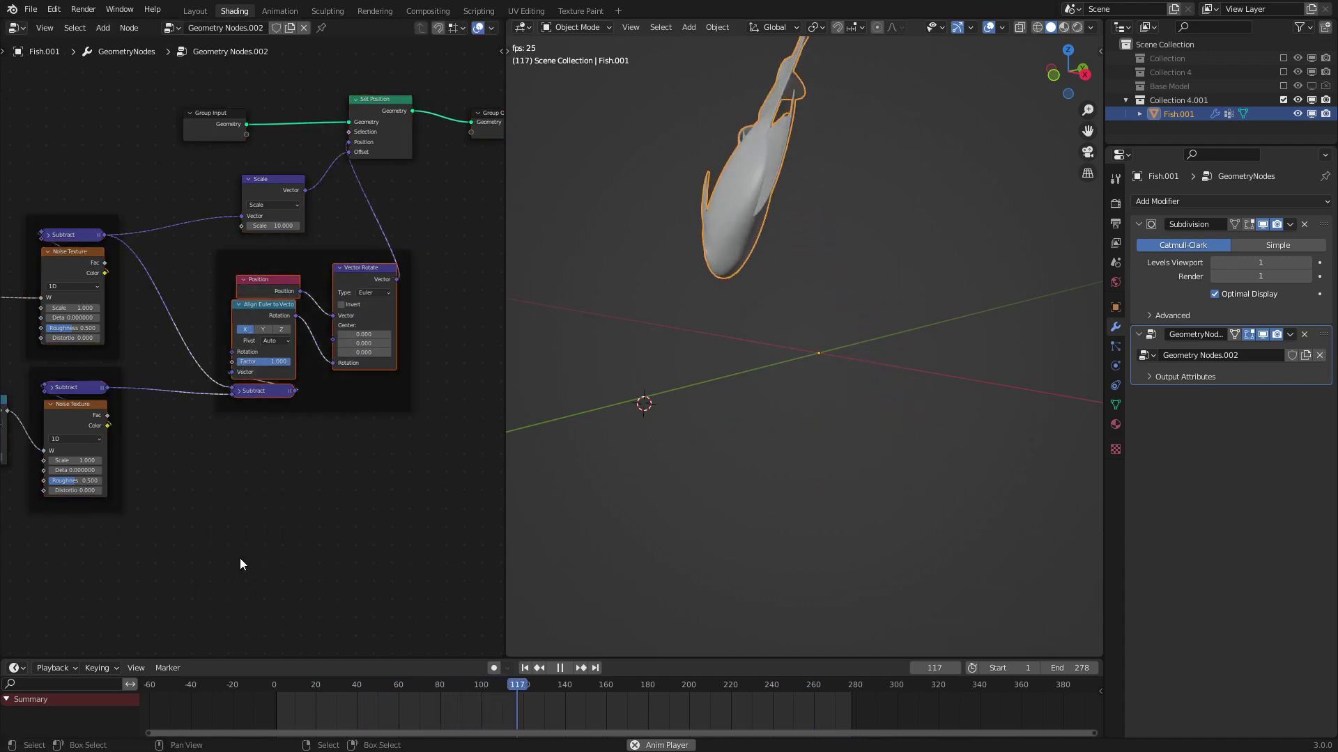
- Move the Align Euler to Vector node and its Subtract node away from Vector Rotate to make room between them
{"action": "scroll", "coordinate": [240, 559], "scroll_direction": "up", "scroll_amount": 5}
{"action": "left_click", "coordinate": [282, 300]}
{"action": "left_click", "coordinate": [273, 413], "text": "shift"}
{"action": "left_click_drag", "start_coordinate": [273, 412], "coordinate": [209, 441]}
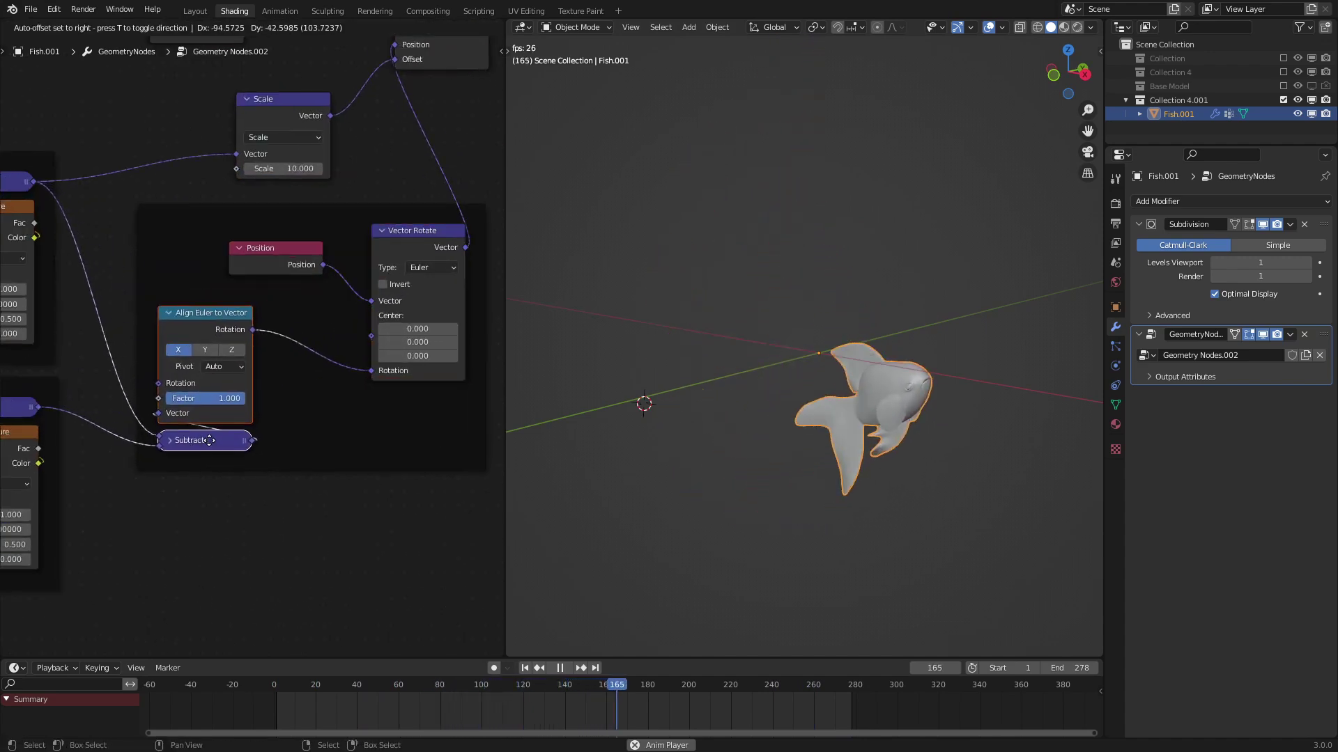
{"action": "left_click", "coordinate": [209, 441]}
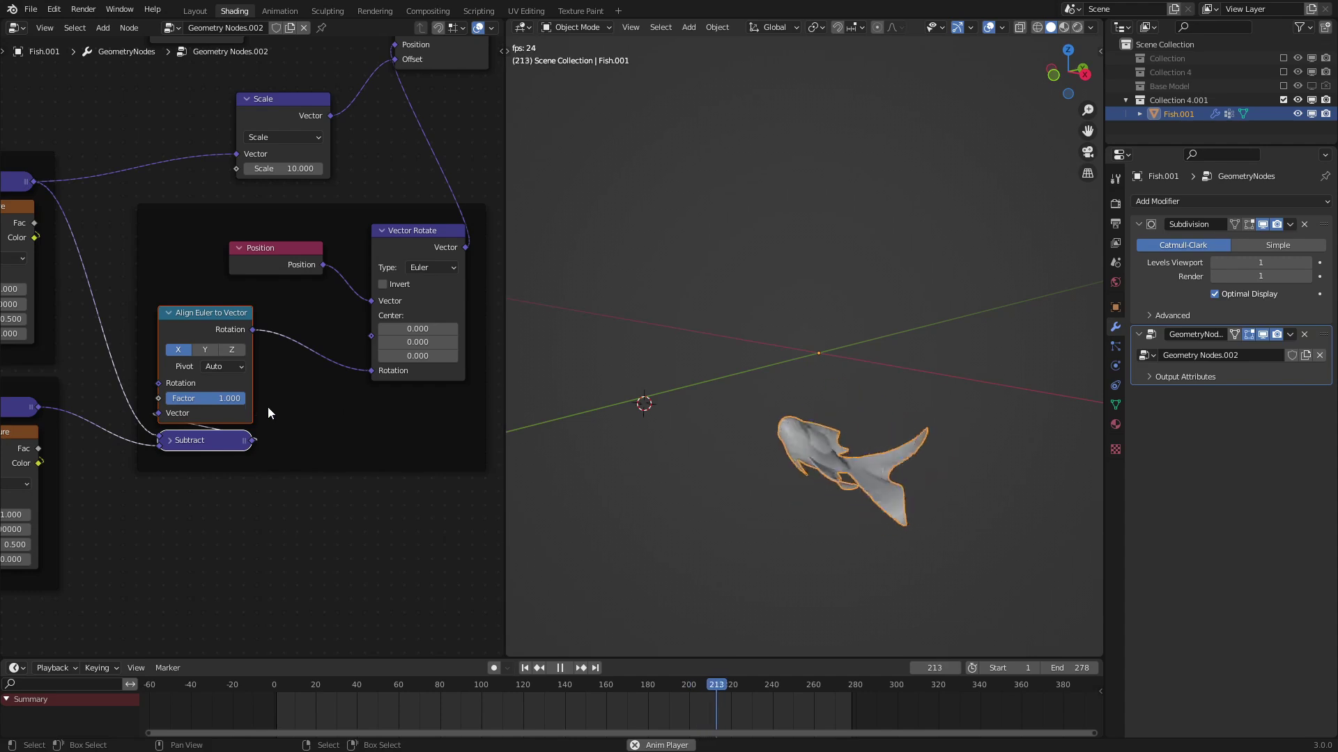
- Set the Align Euler to Vector node's pivot axis to Z and inspect the fish's rotation from another angle
{"action": "scroll", "coordinate": [259, 411], "scroll_direction": "up", "scroll_amount": 2}
{"action": "left_click", "coordinate": [184, 385]}
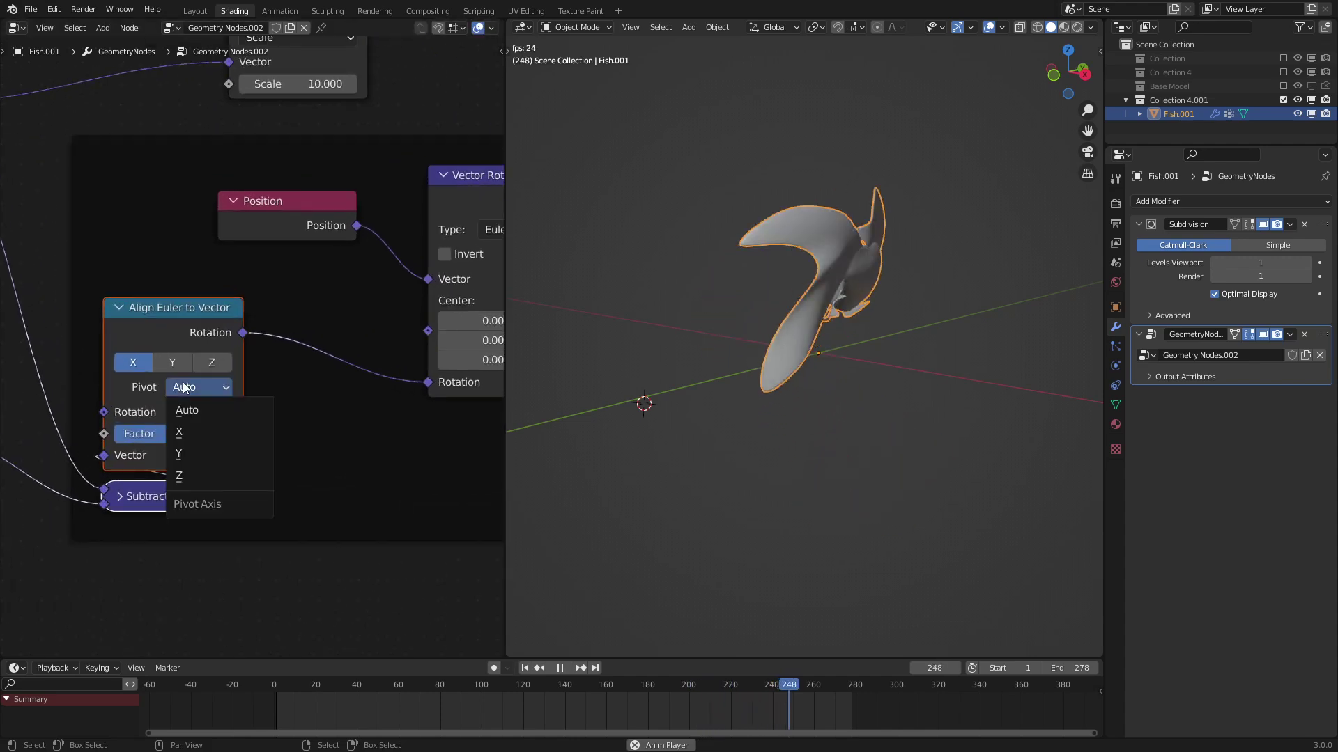
{"action": "left_click", "coordinate": [177, 476]}
{"action": "middle_click_drag", "start_coordinate": [787, 328], "coordinate": [760, 395]}
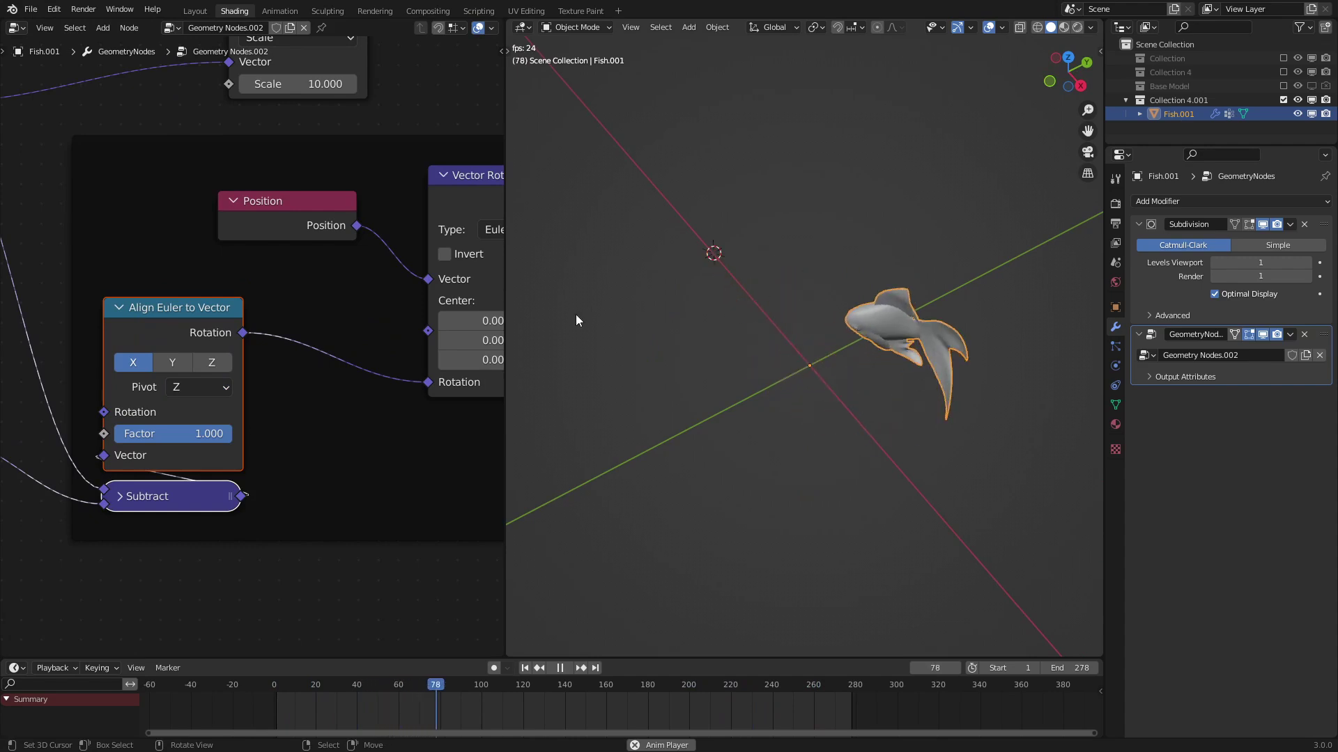
- Insert a duplicate Align Euler to Vector node before Vector Rotate, feed its Vector from Subtract, and set its pivot to Y
{"action": "left_click", "coordinate": [192, 305]}
{"action": "key", "text": "shift+d"}
{"action": "left_click", "coordinate": [390, 418]}
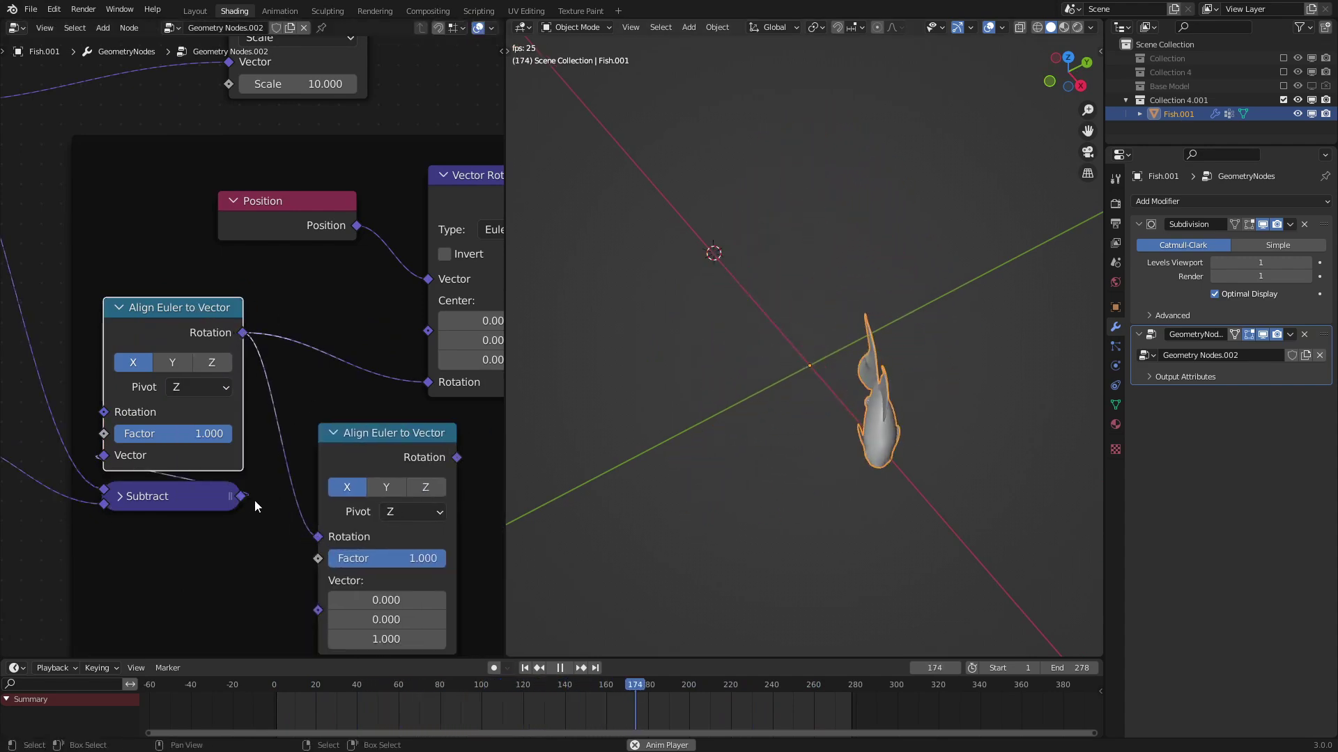
{"action": "left_click_drag", "start_coordinate": [245, 498], "coordinate": [318, 610]}
{"action": "left_click_drag", "start_coordinate": [443, 450], "coordinate": [390, 317]}
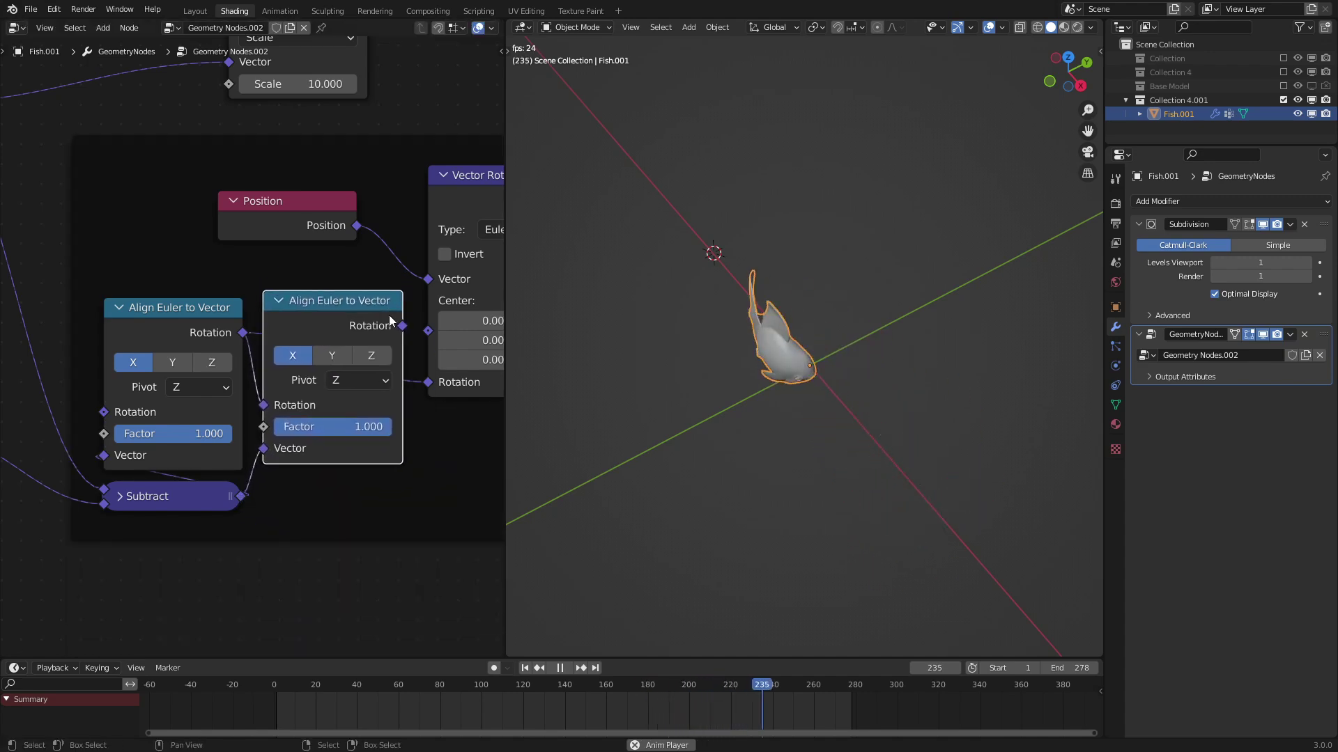
{"action": "left_click", "coordinate": [342, 388]}
{"action": "left_click", "coordinate": [340, 446]}
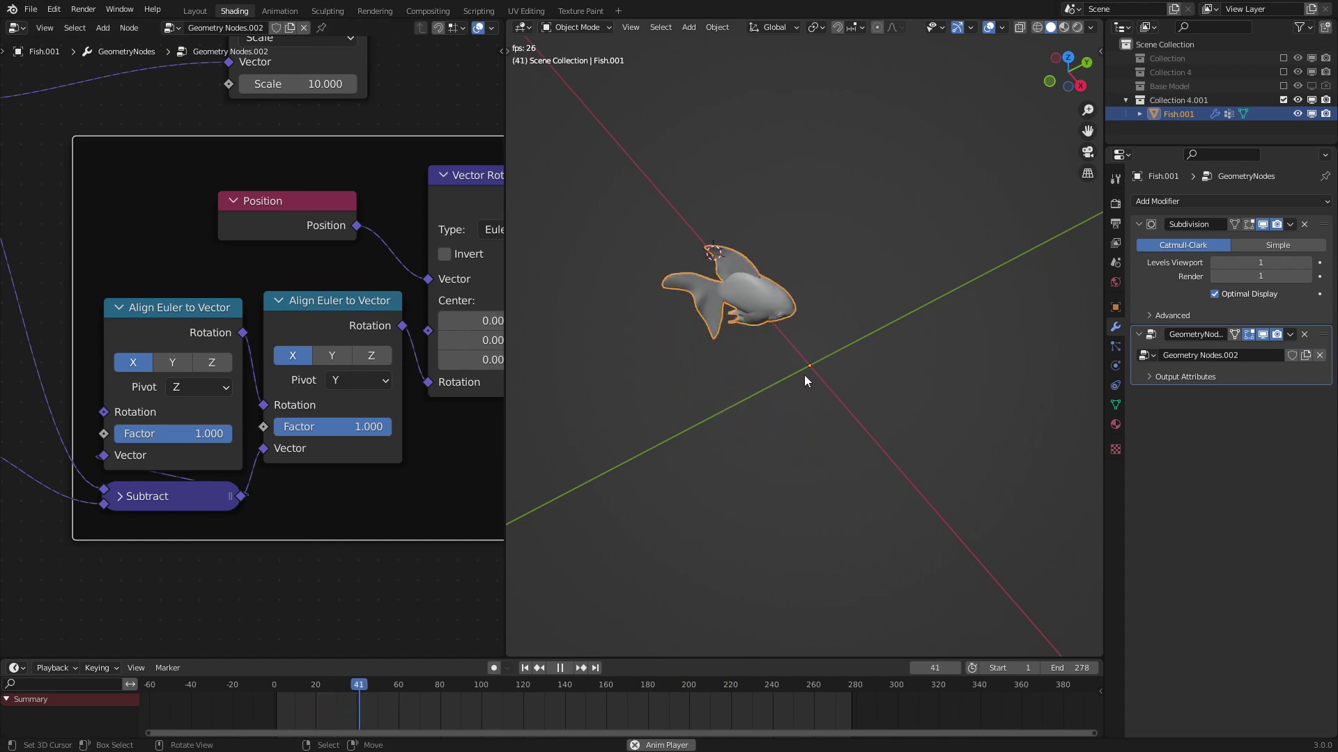
- Set the value of the Add node feeding the lower Noise Texture to 0.300
{"action": "middle_click_drag", "start_coordinate": [804, 375], "coordinate": [814, 322]}
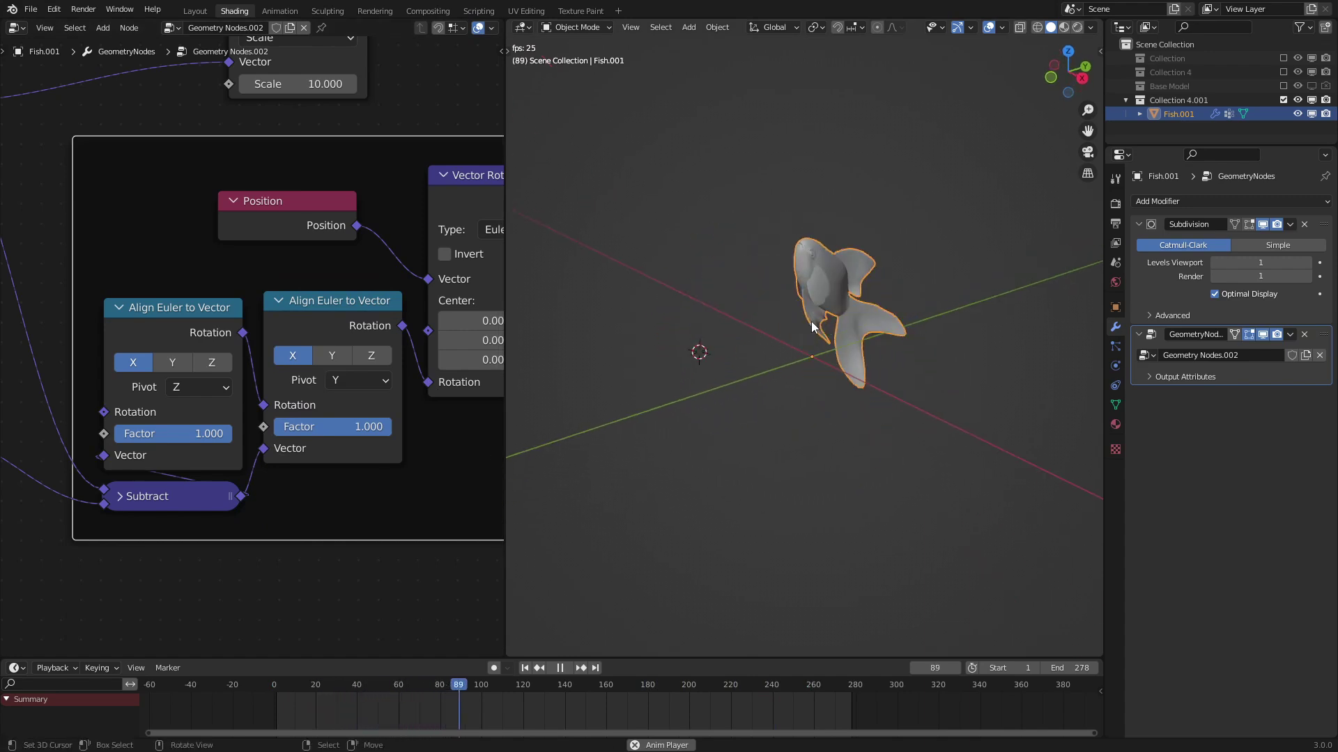
{"action": "scroll", "coordinate": [254, 380], "scroll_direction": "down", "scroll_amount": 5}
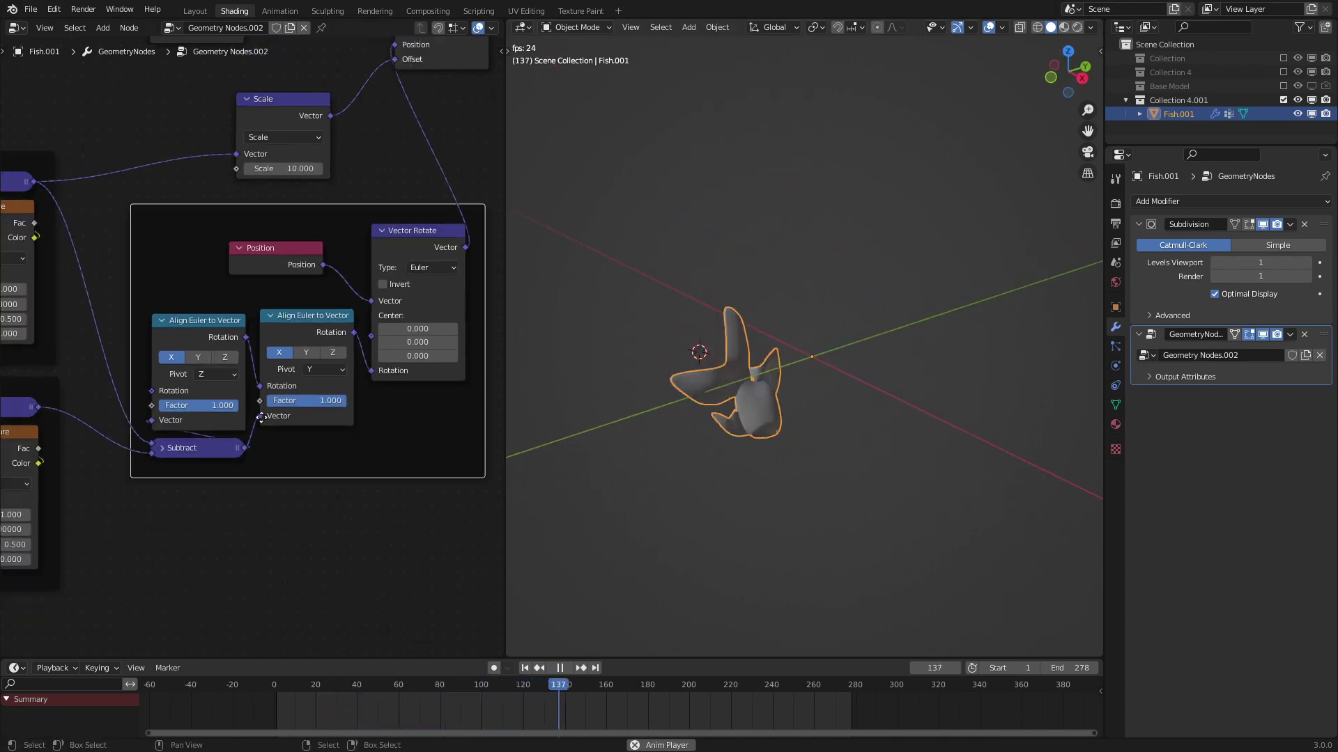
{"action": "middle_click_drag", "start_coordinate": [257, 416], "coordinate": [455, 391]}
{"action": "middle_click_drag", "start_coordinate": [191, 440], "coordinate": [319, 410]}
{"action": "scroll", "coordinate": [319, 408], "scroll_direction": "up", "scroll_amount": 1}
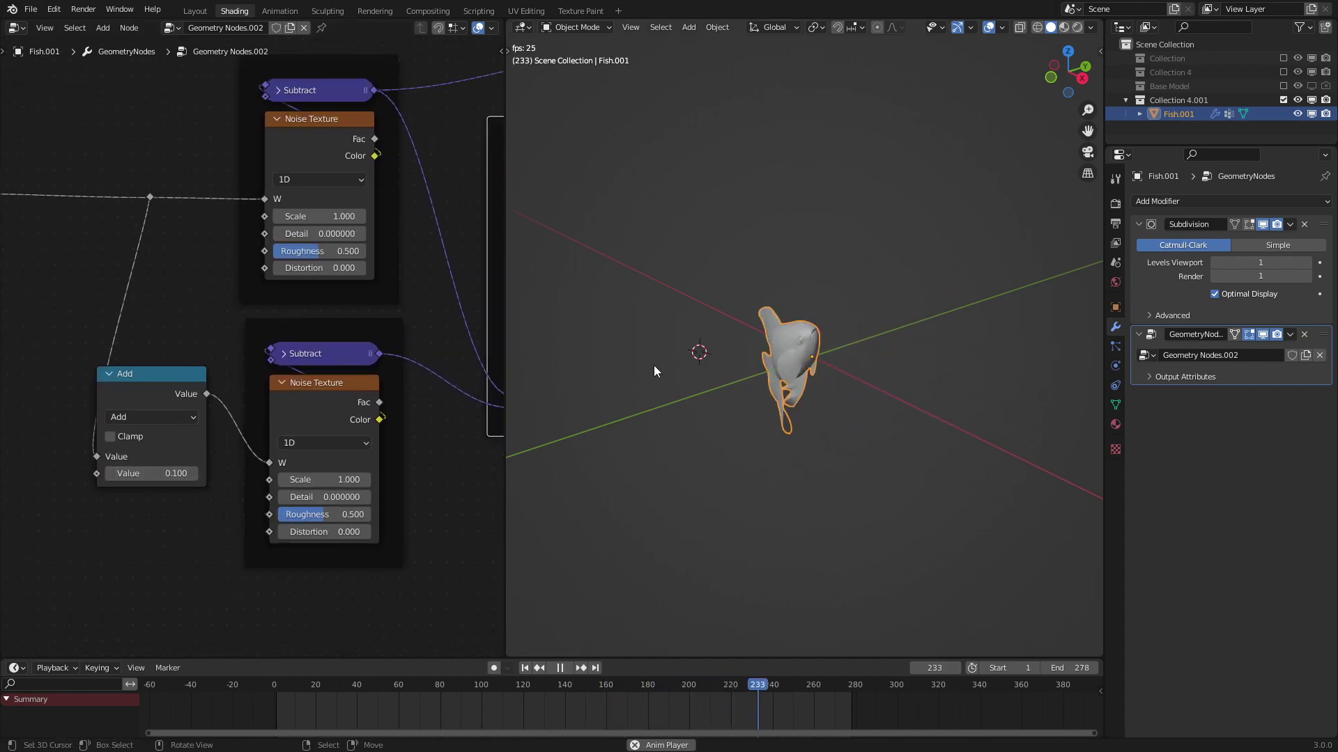
{"action": "left_click", "coordinate": [194, 478]}
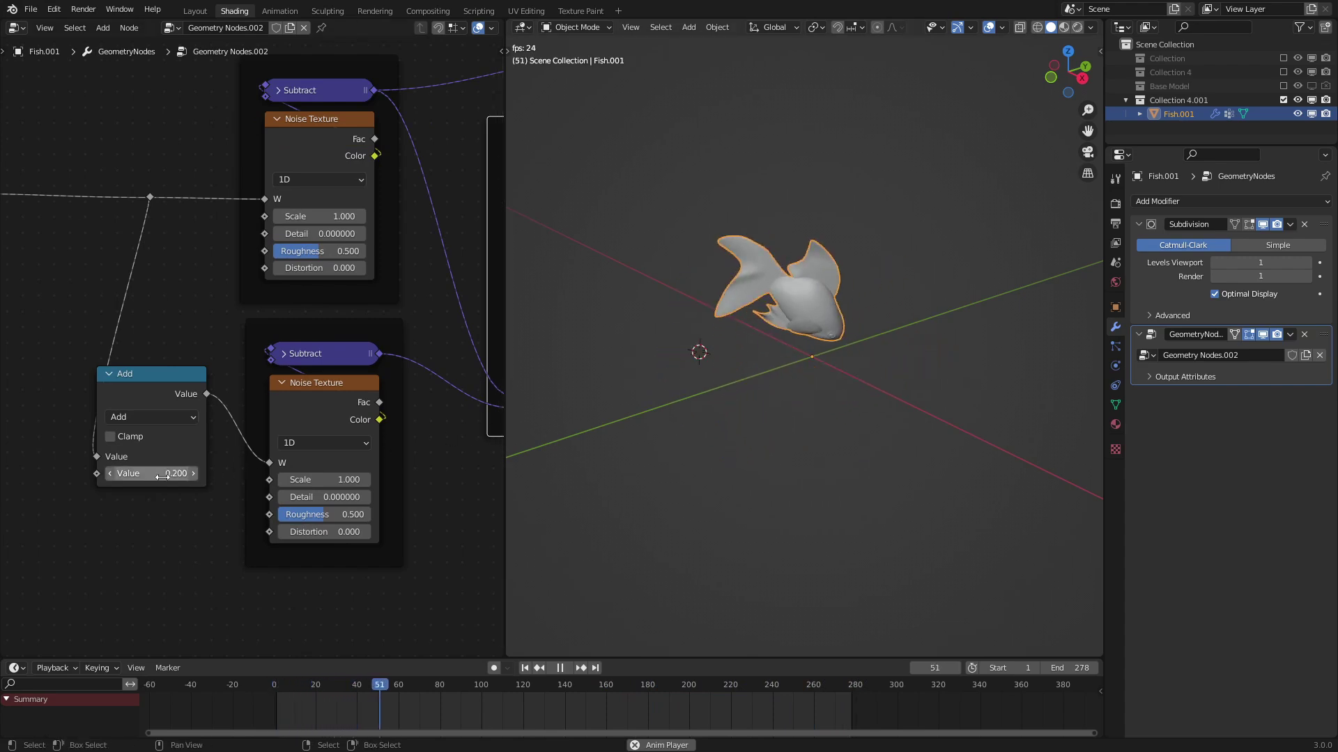
{"action": "left_click", "coordinate": [193, 475]}
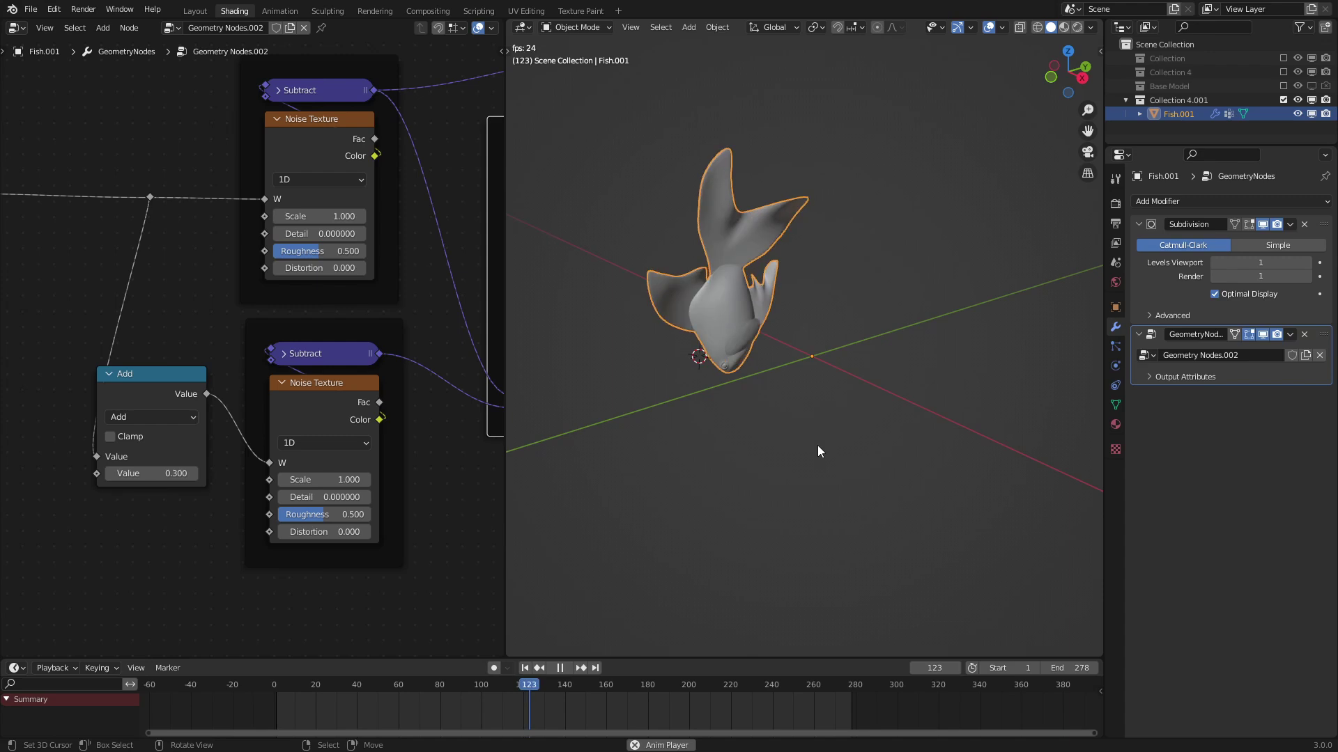
- Set the Scale node's scale factor to 15 to lengthen the fish's travel
{"action": "scroll", "coordinate": [248, 457], "scroll_direction": "down", "scroll_amount": 2}
{"action": "middle_click_drag", "start_coordinate": [248, 457], "coordinate": [221, 484]}
{"action": "scroll", "coordinate": [224, 484], "scroll_direction": "up", "scroll_amount": 2}
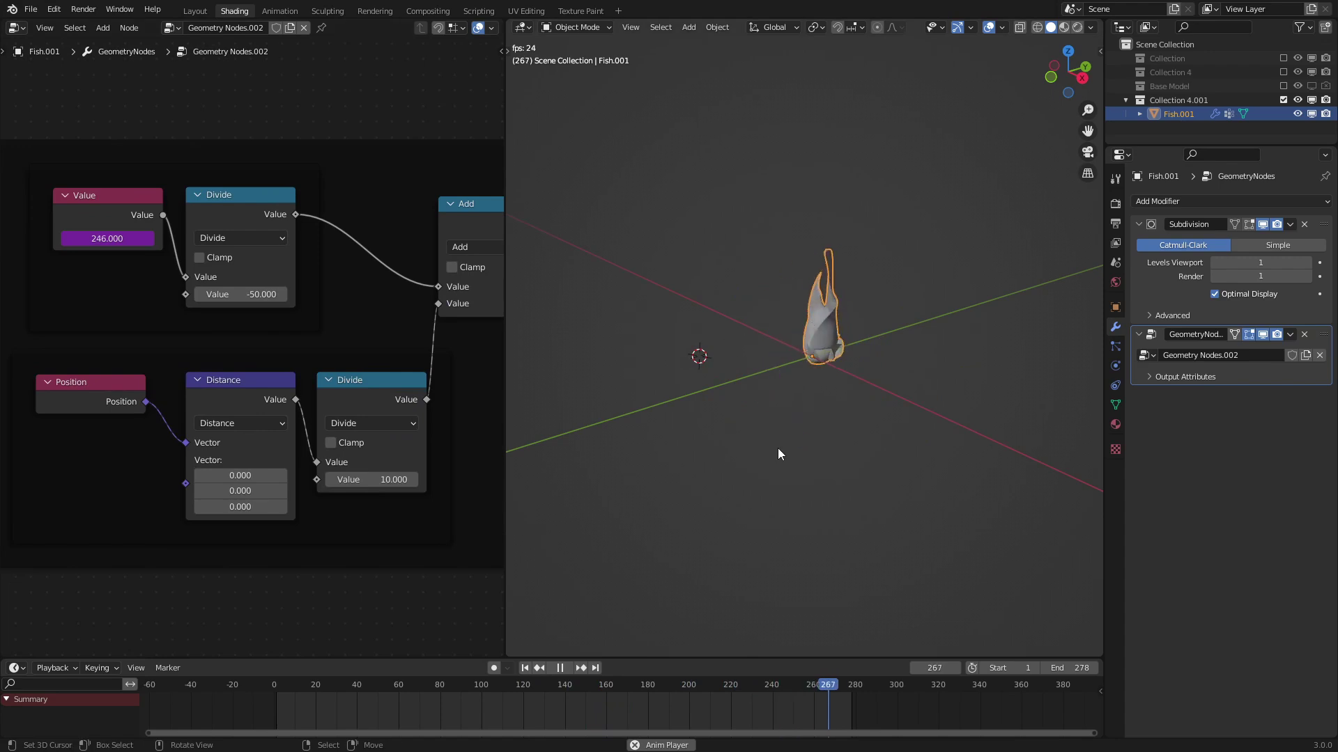
{"action": "middle_click_drag", "start_coordinate": [777, 448], "coordinate": [808, 429]}
{"action": "scroll", "coordinate": [471, 309], "scroll_direction": "down", "scroll_amount": 2}
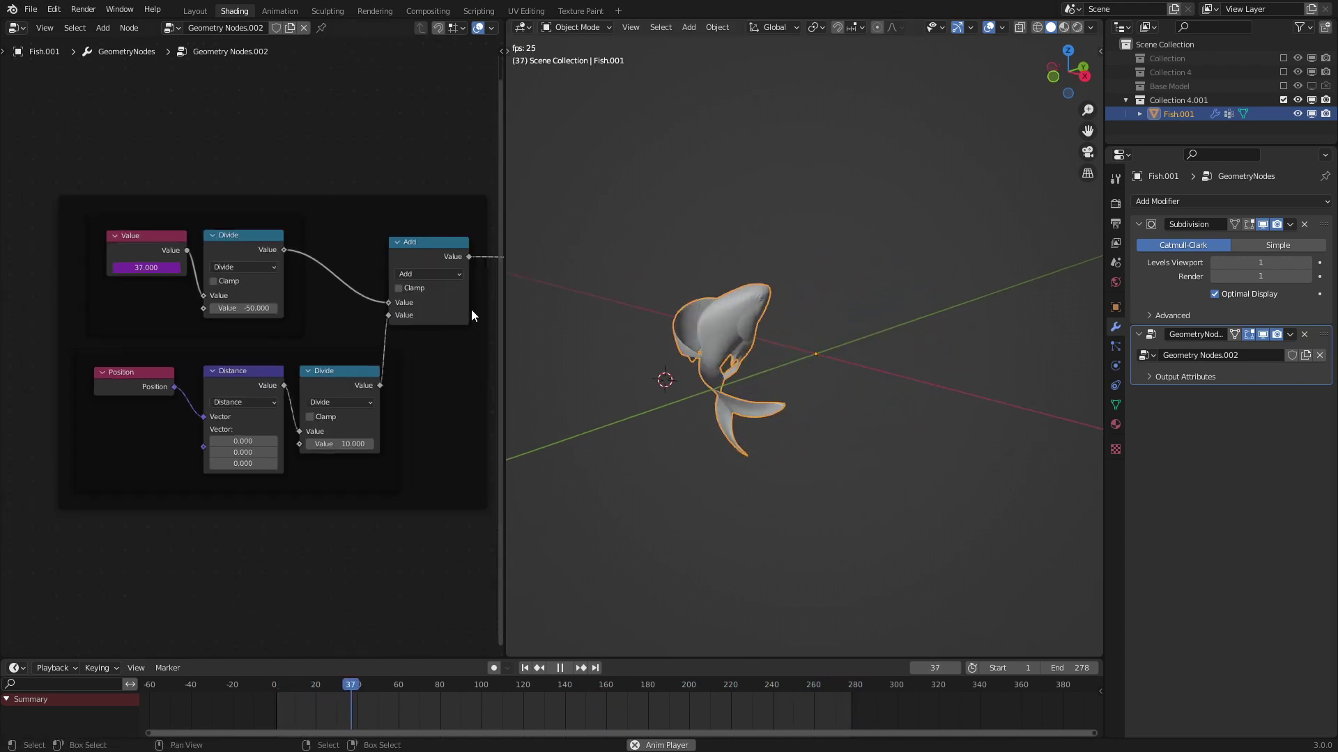
{"action": "middle_click_drag", "start_coordinate": [471, 309], "coordinate": [86, 465]}
{"action": "middle_click_drag", "start_coordinate": [341, 362], "coordinate": [174, 423]}
{"action": "scroll", "coordinate": [361, 412], "scroll_direction": "up", "scroll_amount": 2}
{"action": "left_click", "coordinate": [362, 418]}
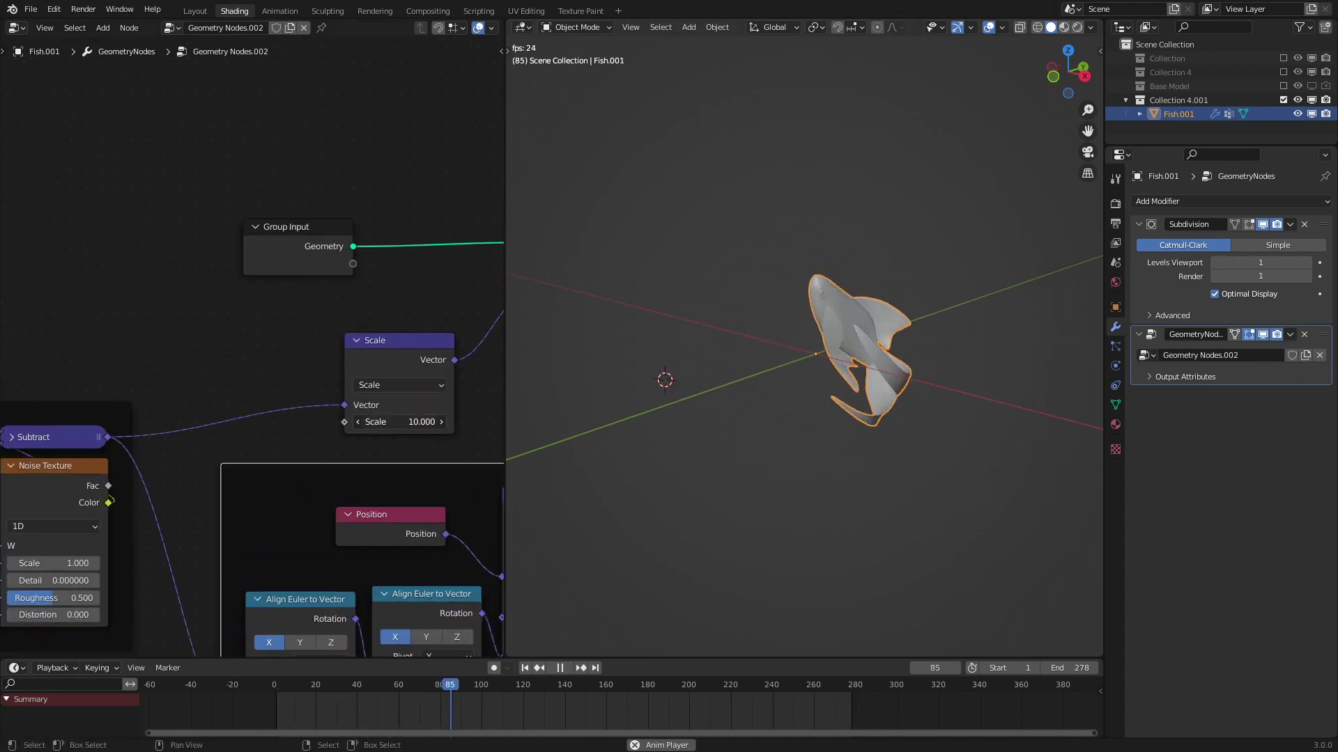
{"action": "type", "text": "15"}
{"action": "key", "text": "Return"}
- Set the divisor of the Divide node after Distance to 20
{"action": "scroll", "coordinate": [778, 374], "scroll_direction": "down", "scroll_amount": 2}
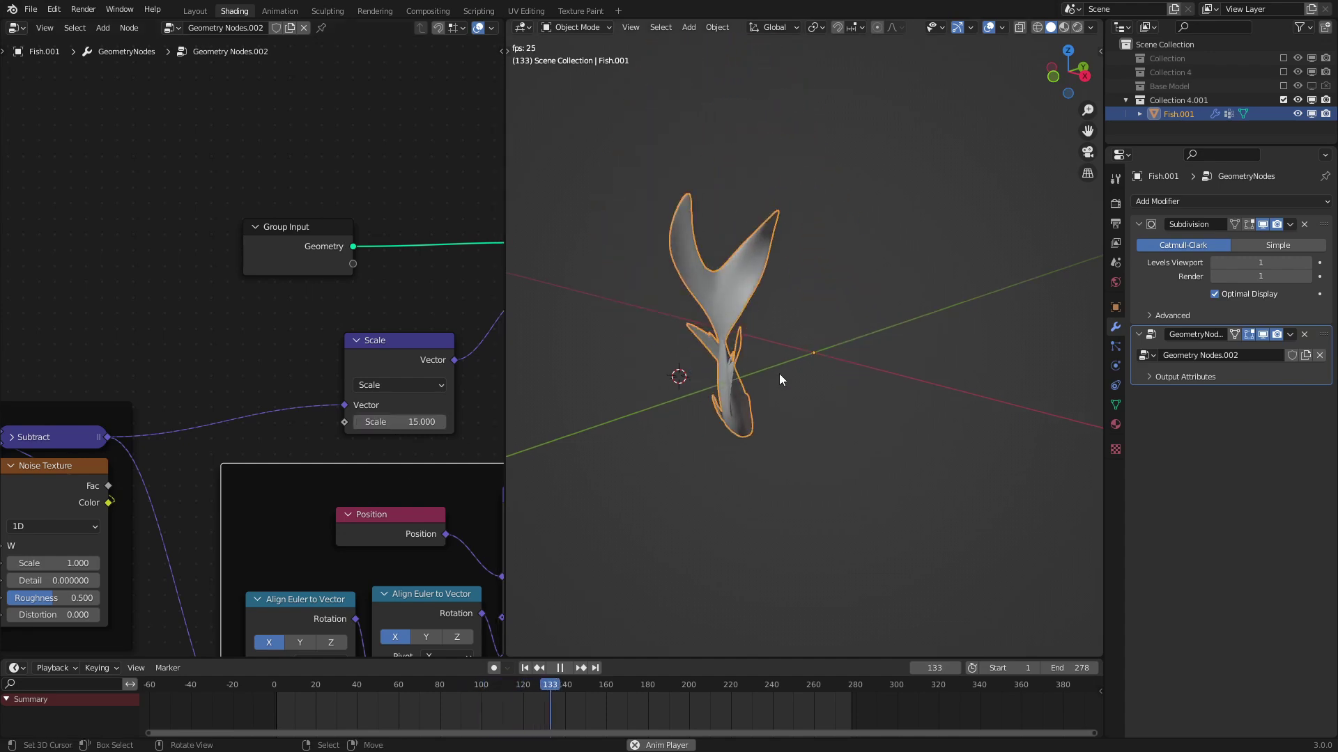
{"action": "middle_click_drag", "start_coordinate": [293, 466], "coordinate": [436, 230]}
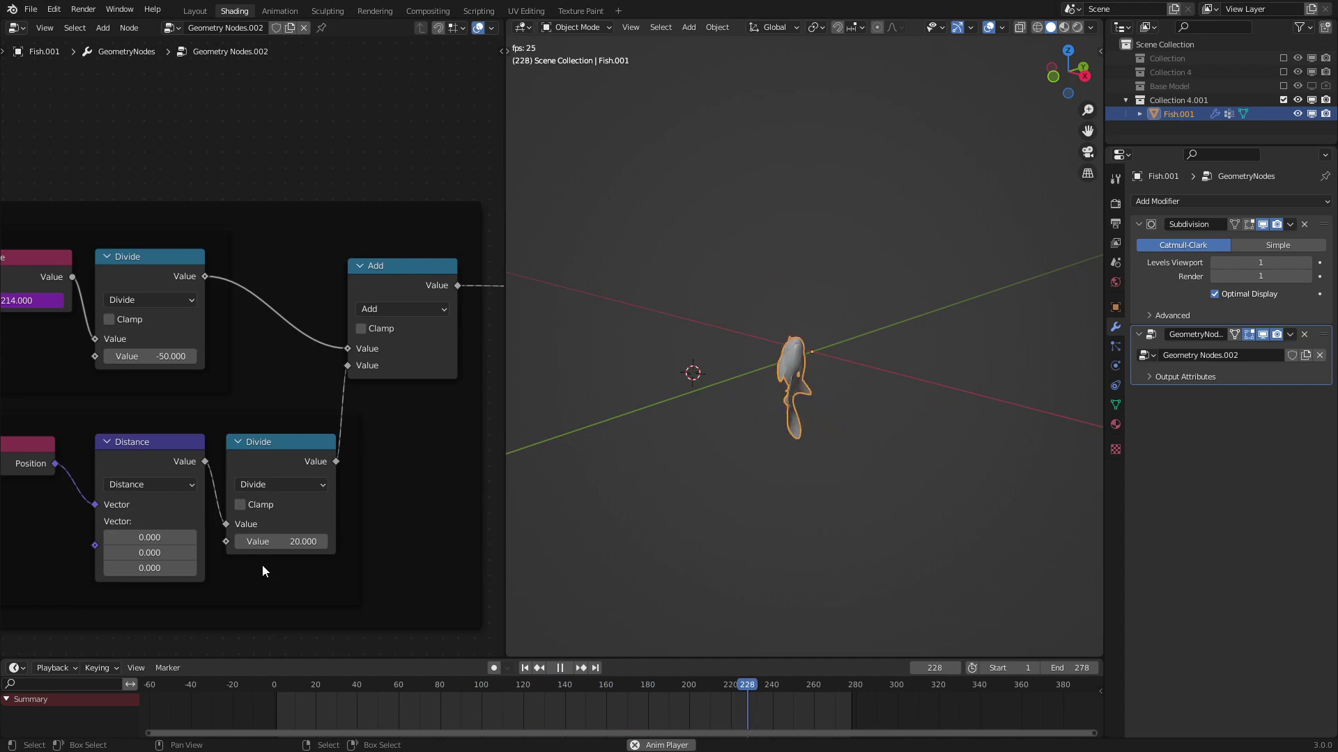
{"action": "scroll", "coordinate": [371, 457], "scroll_direction": "down", "scroll_amount": 2}
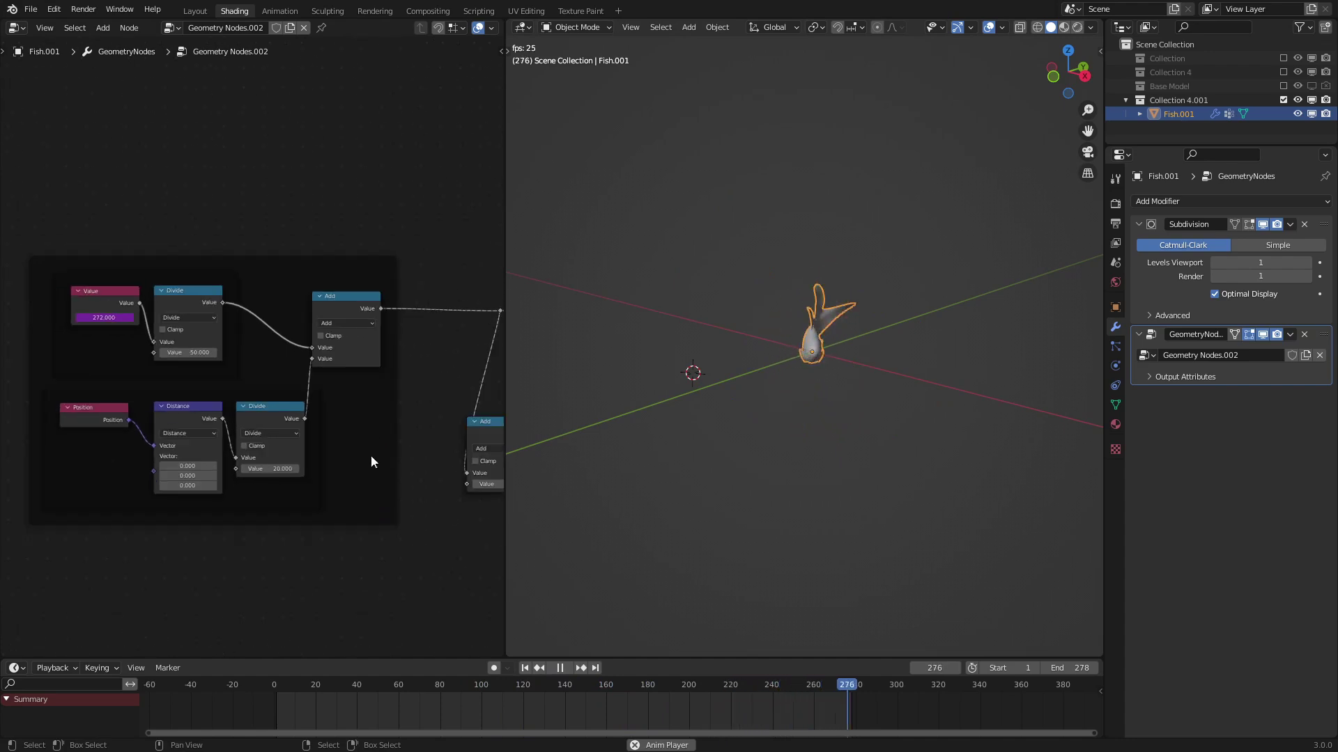
{"action": "middle_click_drag", "start_coordinate": [366, 454], "coordinate": [146, 485]}
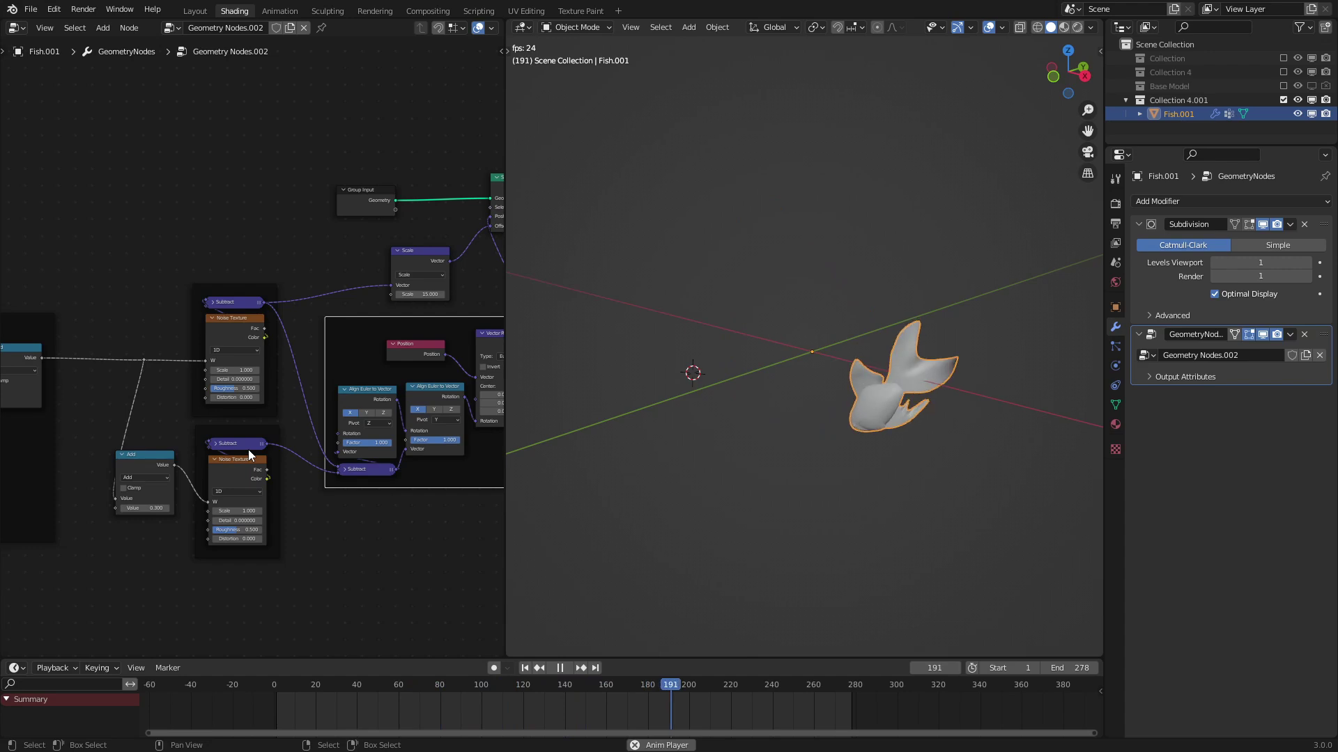
- Set the divisor of the Divide node after the animated Value node to -75
{"action": "middle_click_drag", "start_coordinate": [189, 373], "coordinate": [532, 375]}
{"action": "scroll", "coordinate": [161, 415], "scroll_direction": "up", "scroll_amount": 4}
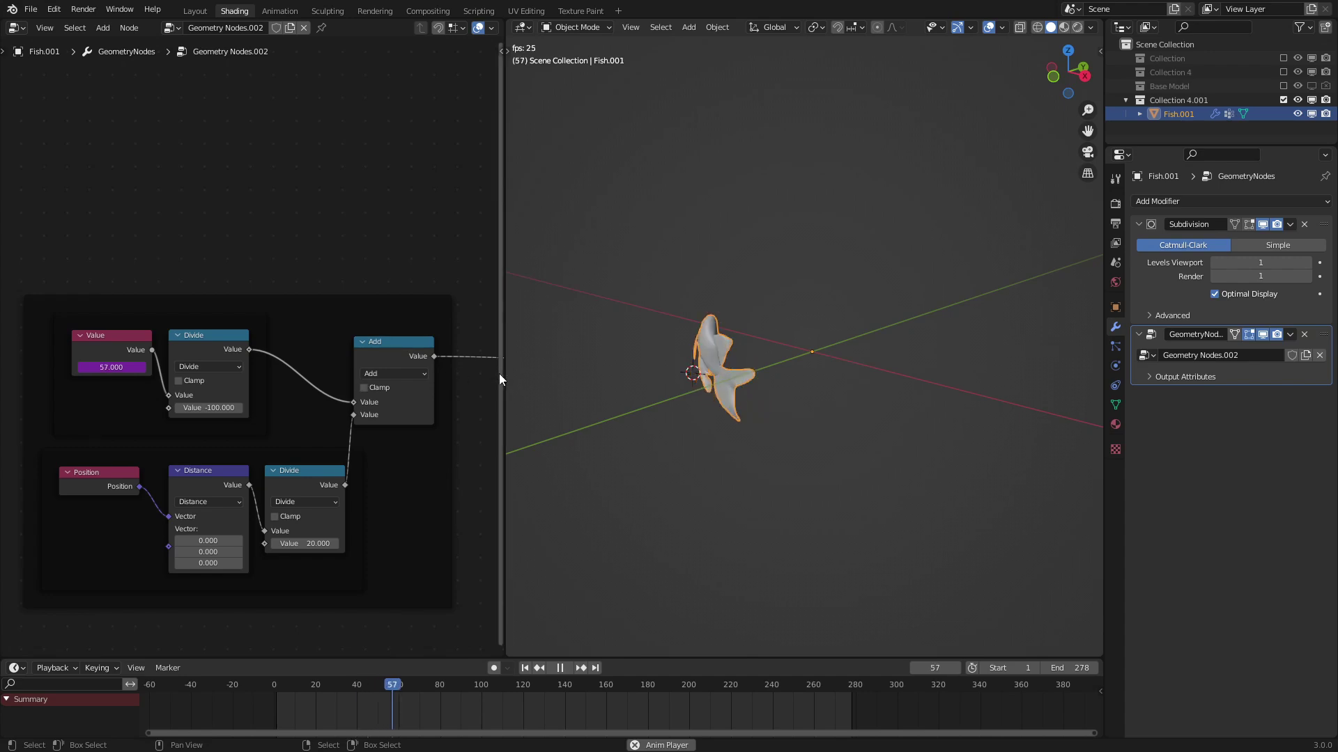
{"action": "middle_click_drag", "start_coordinate": [659, 375], "coordinate": [712, 381]}
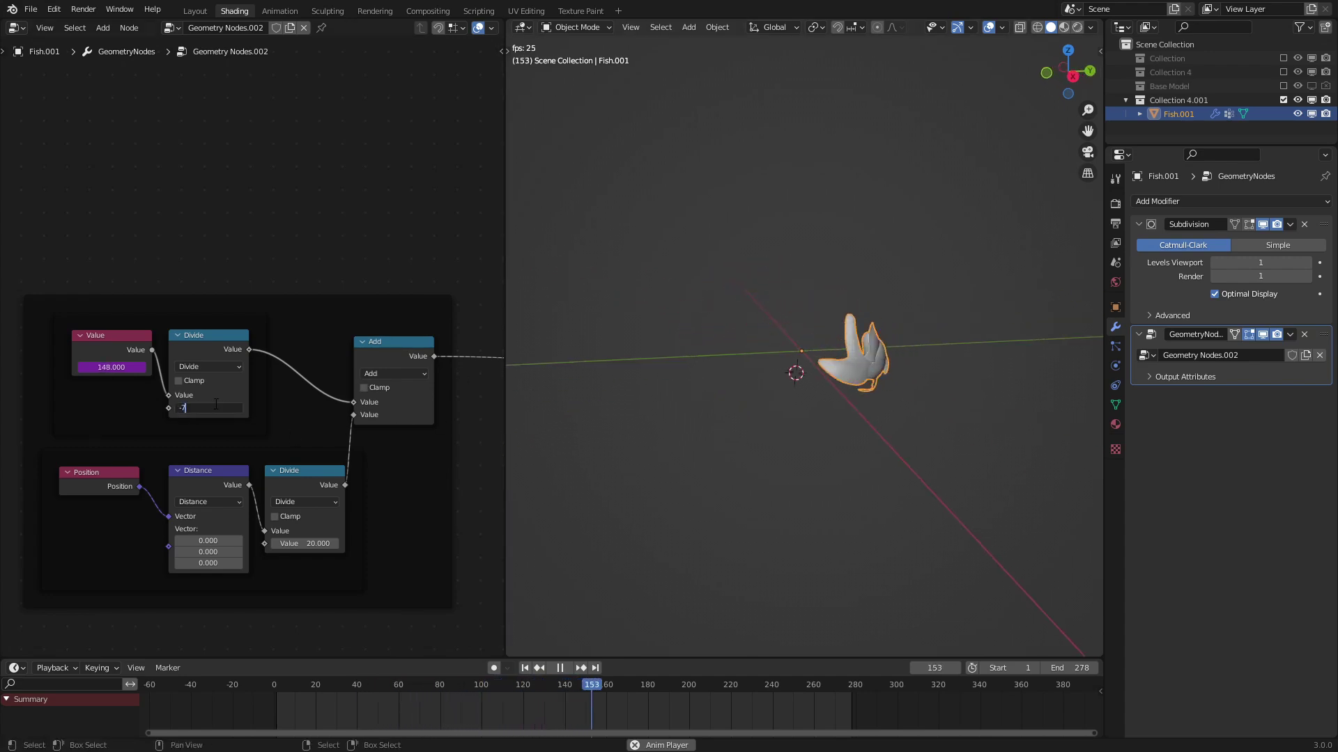
{"action": "type", "text": "5"}
{"action": "key", "text": "Return"}
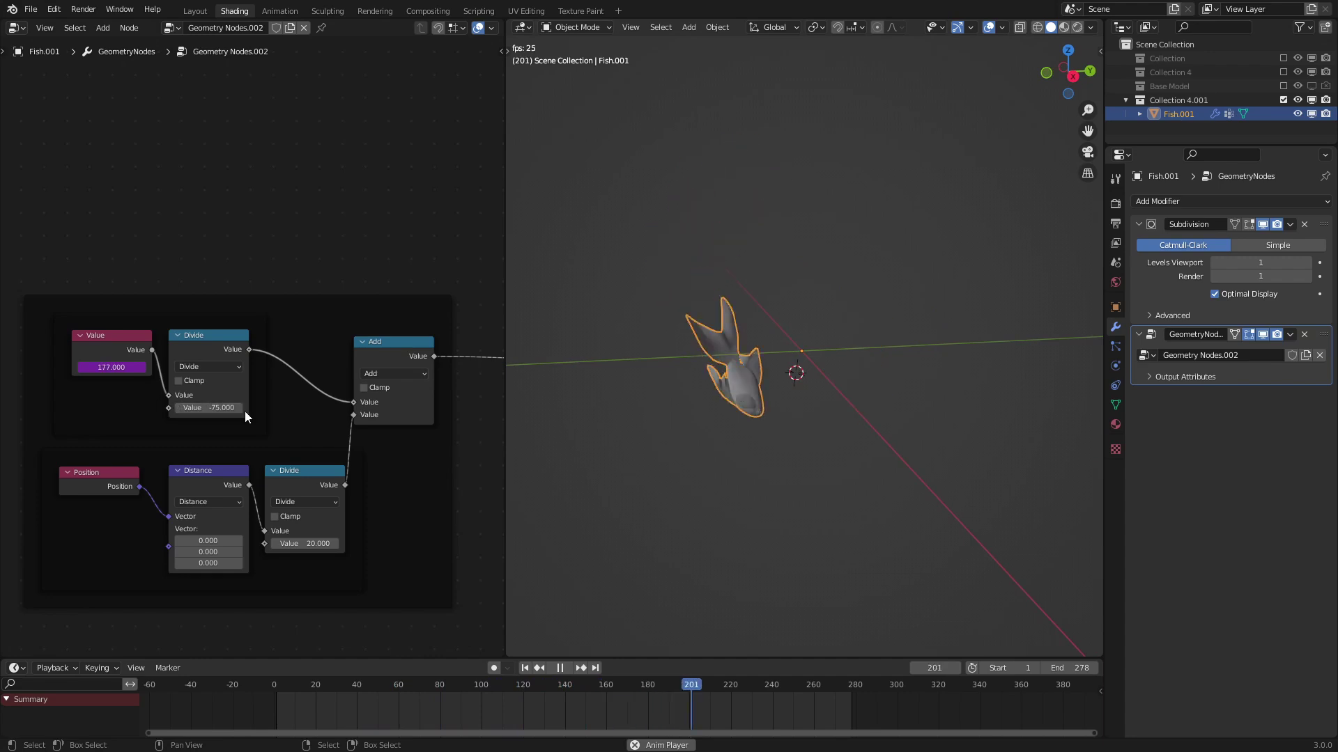
- Move the Add node next to the lower Noise Texture, inside that texture's frame, and stop the animation playback
{"action": "scroll", "coordinate": [418, 470], "scroll_direction": "down", "scroll_amount": 4}
{"action": "middle_click_drag", "start_coordinate": [426, 474], "coordinate": [122, 439]}
{"action": "scroll", "coordinate": [256, 452], "scroll_direction": "up", "scroll_amount": 3}
{"action": "left_click_drag", "start_coordinate": [241, 453], "coordinate": [269, 458]}
{"action": "middle_click_drag", "start_coordinate": [416, 499], "coordinate": [228, 427]}
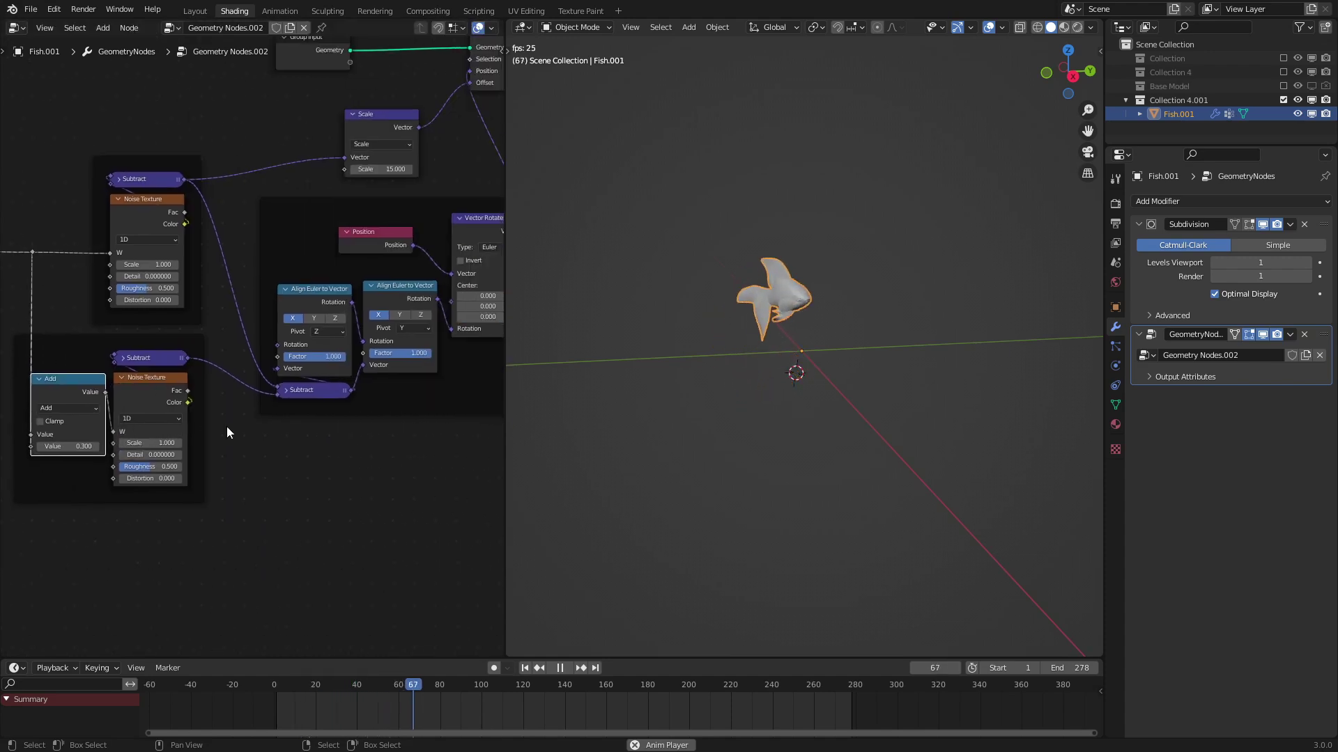
{"action": "middle_click_drag", "start_coordinate": [312, 481], "coordinate": [419, 425]}
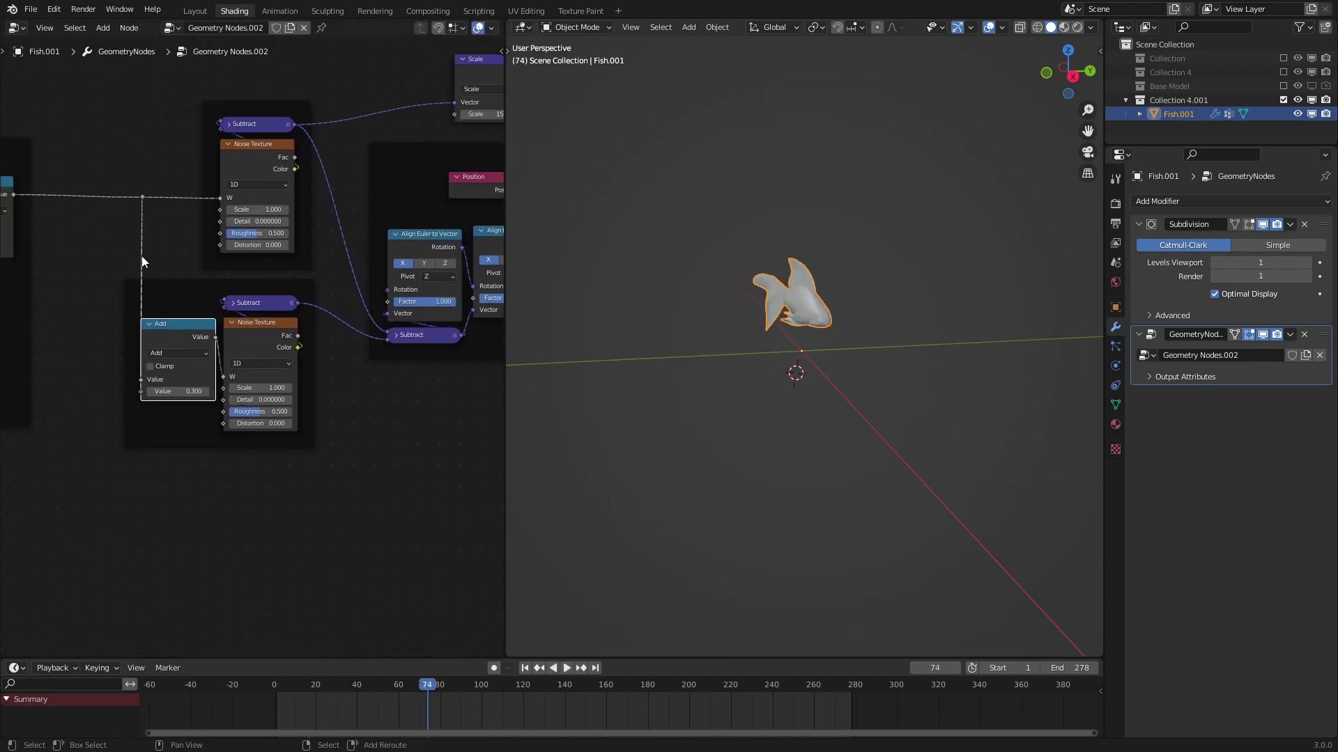
- Add a reroute on the link down to the Add node and shift the lower noise frame's nodes slightly right
{"action": "scroll", "coordinate": [234, 340], "scroll_direction": "down", "scroll_amount": 2}
{"action": "key", "text": "c"}
{"action": "left_click", "coordinate": [227, 348]}
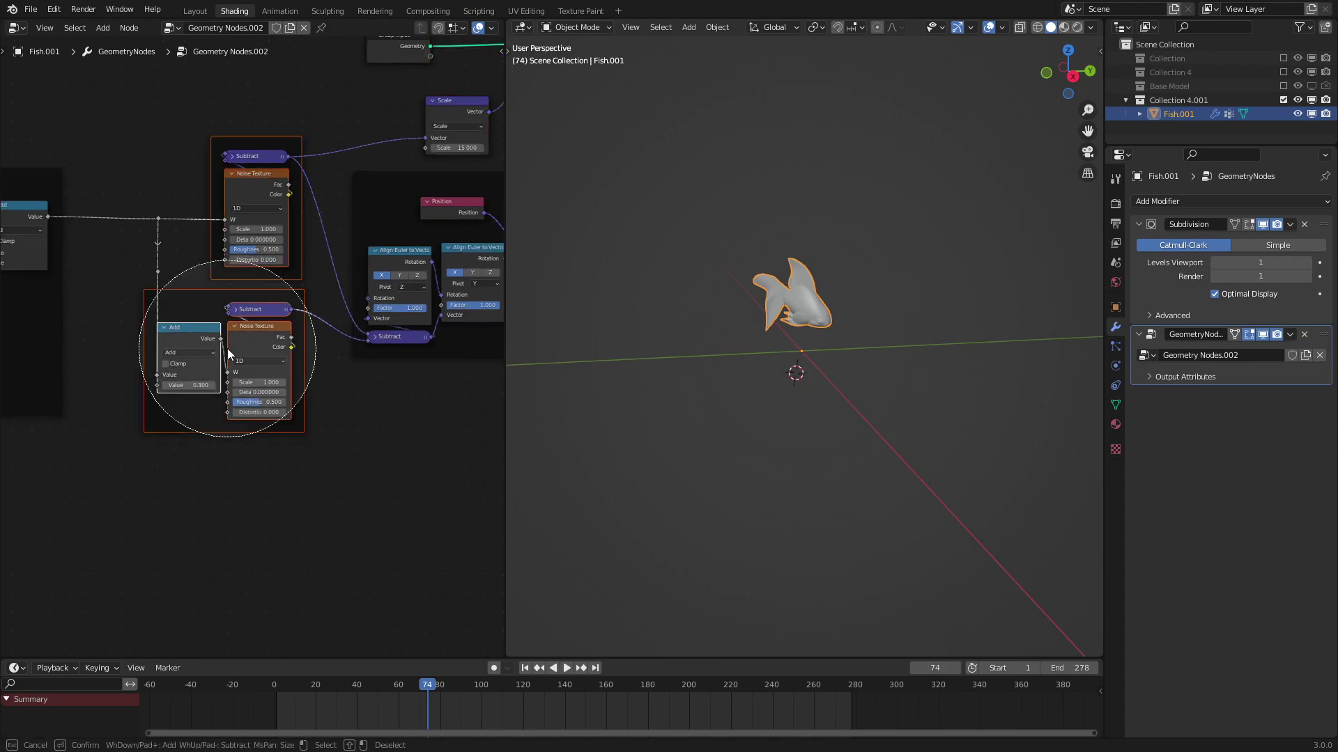
{"action": "key", "text": "Escape"}
{"action": "scroll", "coordinate": [227, 352], "scroll_direction": "up", "scroll_amount": 1}
{"action": "key", "text": "c"}
{"action": "left_click", "coordinate": [227, 354]}
{"action": "key", "text": "Escape"}
{"action": "left_click_drag", "start_coordinate": [227, 354], "coordinate": [257, 353]}
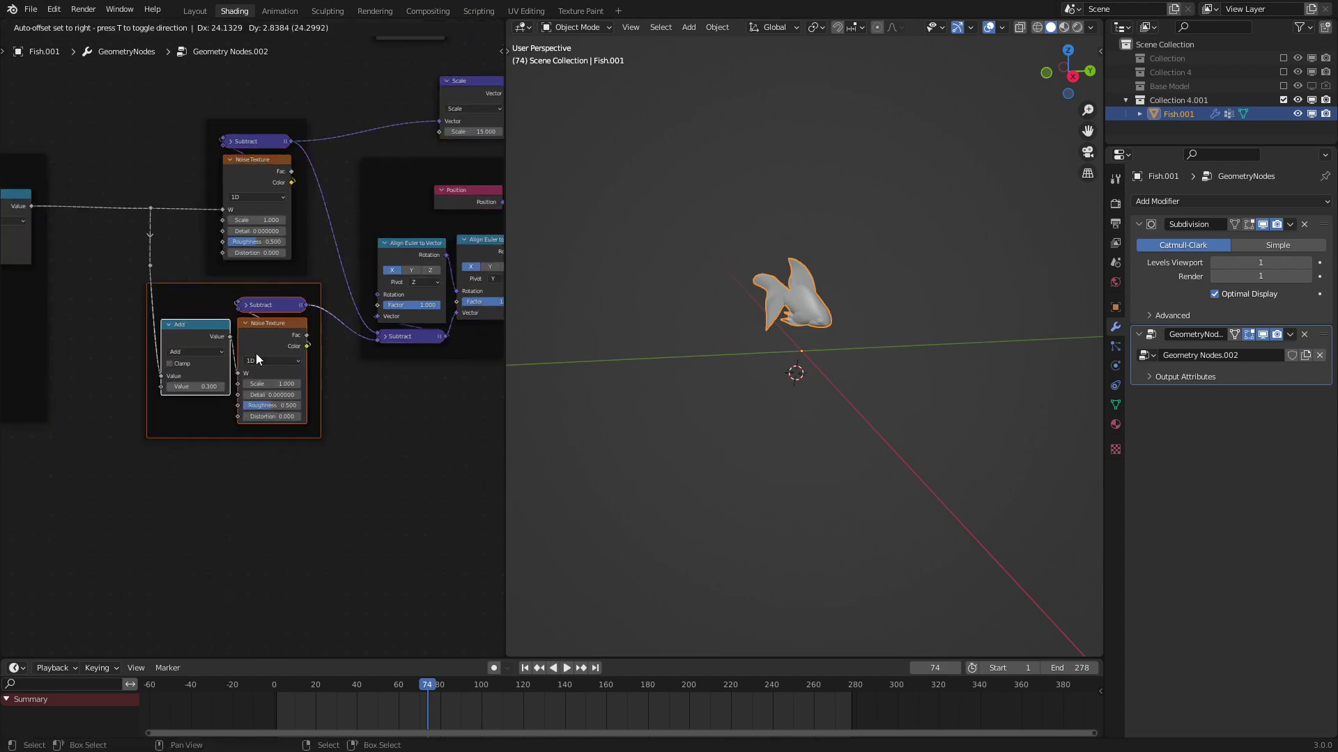
- Duplicate the Add node below the lower noise frame and change the copy's operation to Sine
{"action": "left_click", "coordinate": [209, 336]}
{"action": "key", "text": "shift+d"}
{"action": "left_click", "coordinate": [270, 471]}
{"action": "left_click", "coordinate": [250, 486]}
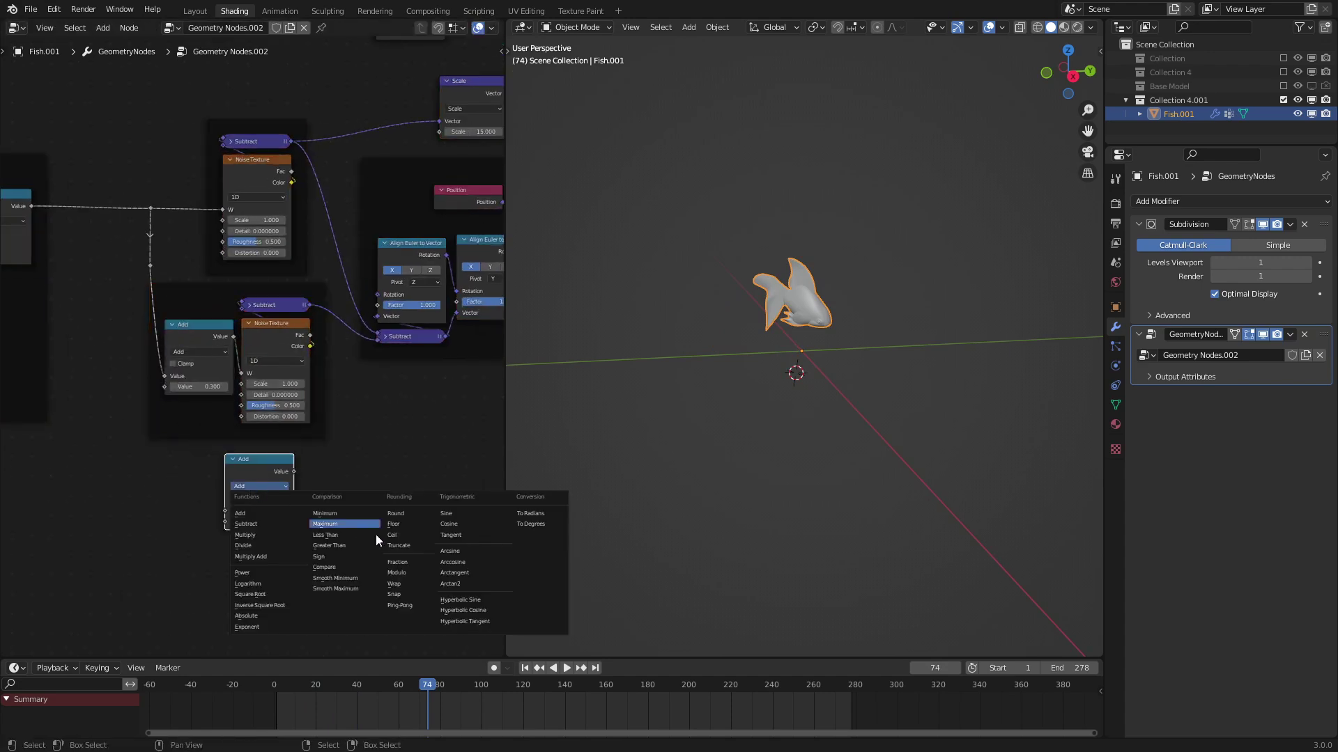
{"action": "left_click", "coordinate": [450, 514]}
{"action": "scroll", "coordinate": [133, 285], "scroll_direction": "up", "scroll_amount": 1}
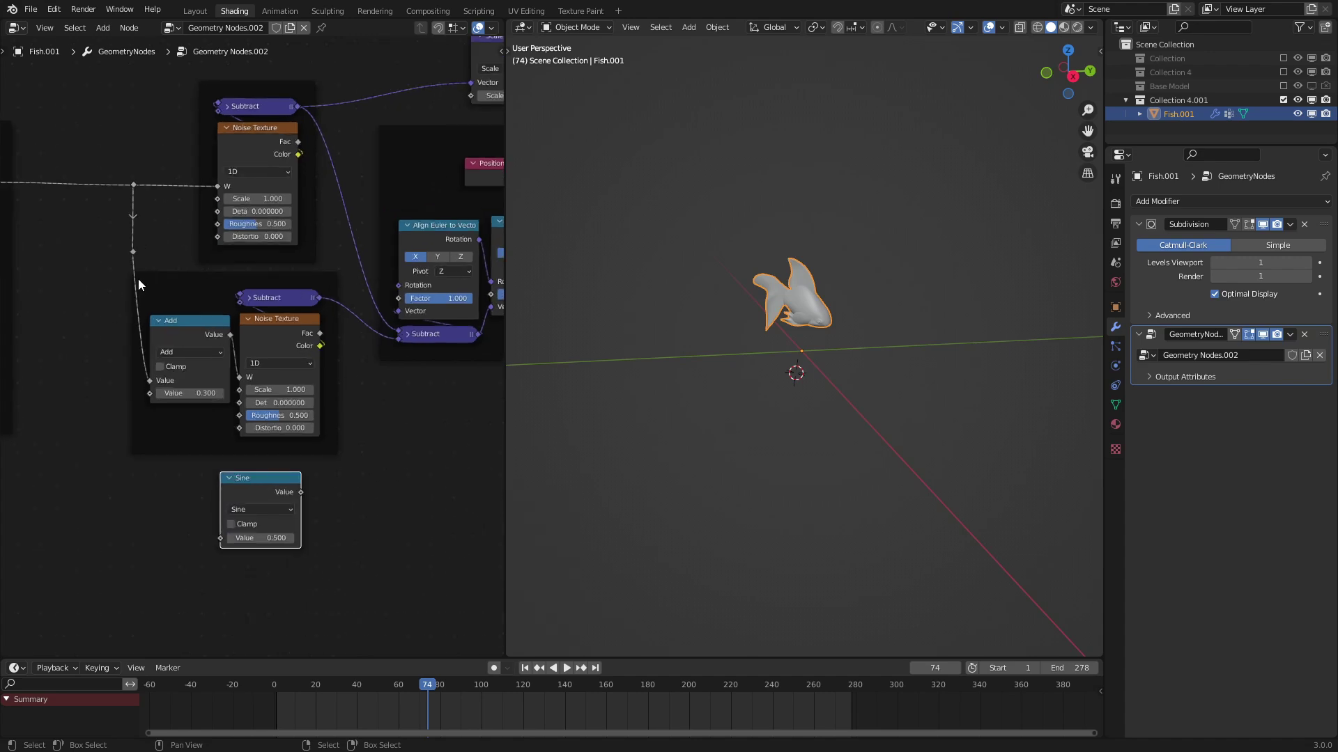
- Link the reroute to the Sine node's Value through a second reroute, and line the reroutes up vertically beside the frame
{"action": "left_click_drag", "start_coordinate": [204, 536], "coordinate": [221, 538]}
{"action": "right_click_drag", "start_coordinate": [211, 479], "coordinate": [142, 526], "text": "shift"}
{"action": "key", "text": "g"}
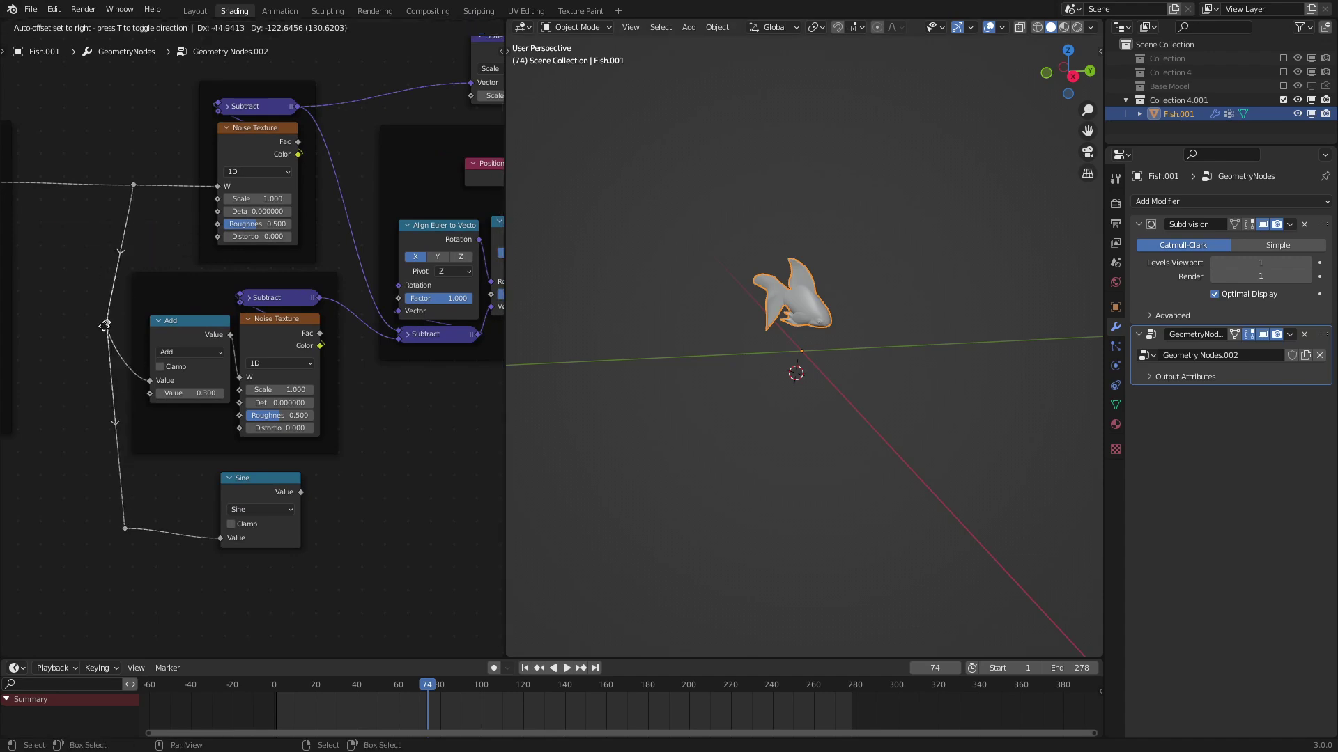
{"action": "left_click_drag", "start_coordinate": [135, 190], "coordinate": [120, 189]}
{"action": "left_click", "coordinate": [279, 495]}
{"action": "middle_click_drag", "start_coordinate": [499, 301], "coordinate": [315, 290]}
{"action": "middle_click_drag", "start_coordinate": [80, 538], "coordinate": [230, 475]}
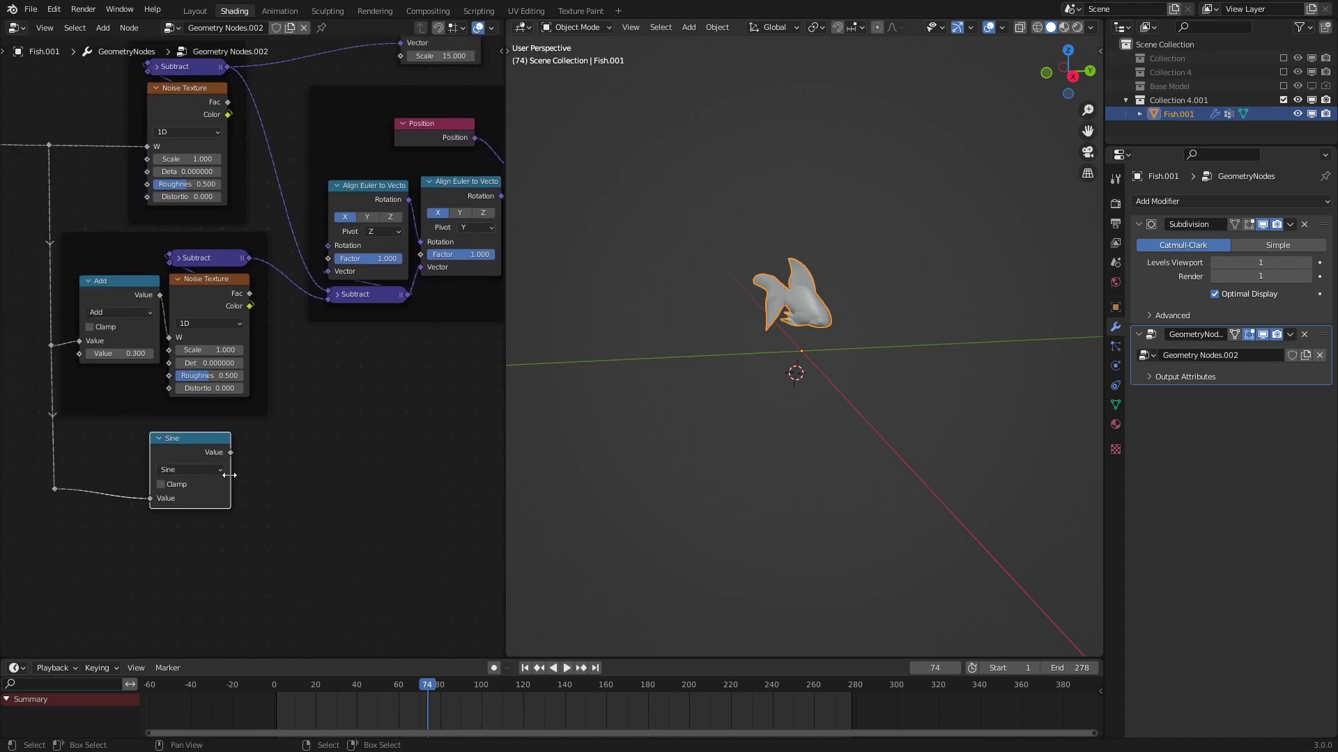
{"action": "middle_click_drag", "start_coordinate": [381, 229], "coordinate": [271, 319]}
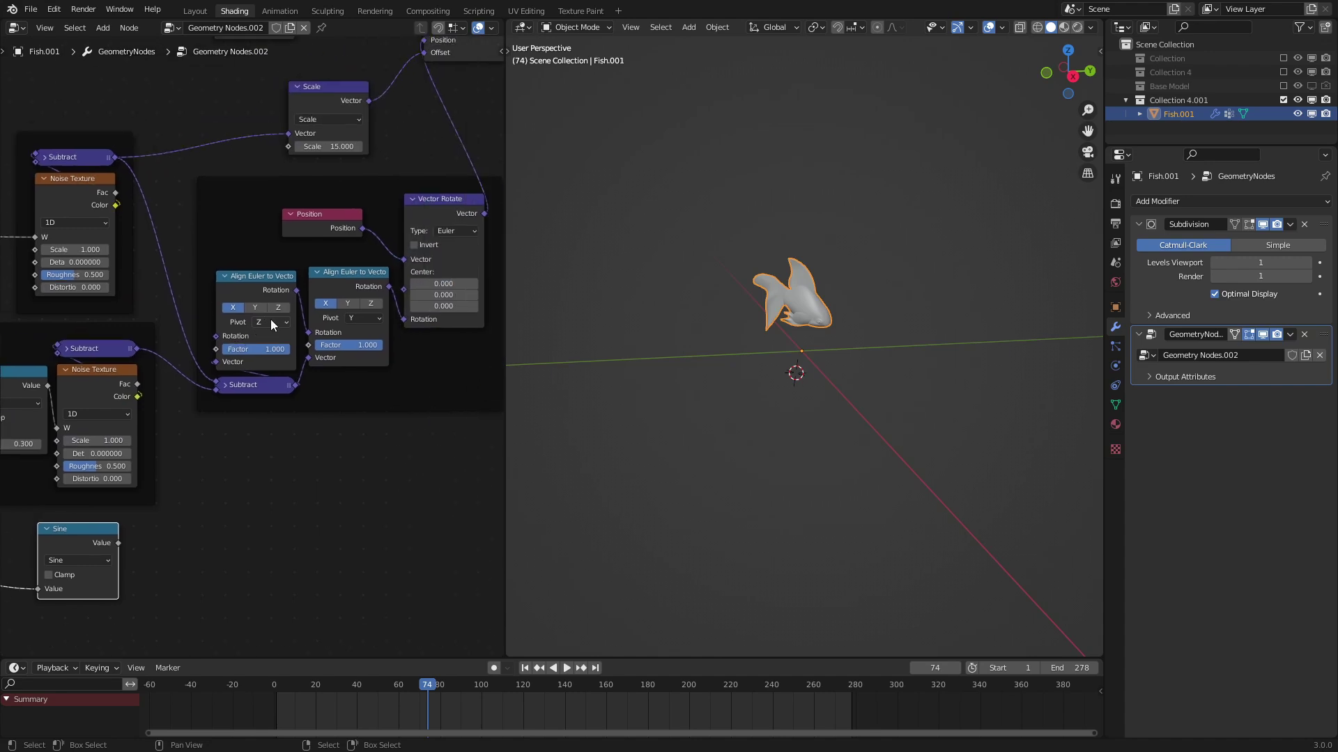
- Add a Rotate Euler node below the frame that holds the Align Euler to Vector nodes
{"action": "scroll", "coordinate": [272, 322], "scroll_direction": "up", "scroll_amount": 2}
{"action": "middle_click_drag", "start_coordinate": [339, 377], "coordinate": [273, 386]}
{"action": "key", "text": "shift+a"}
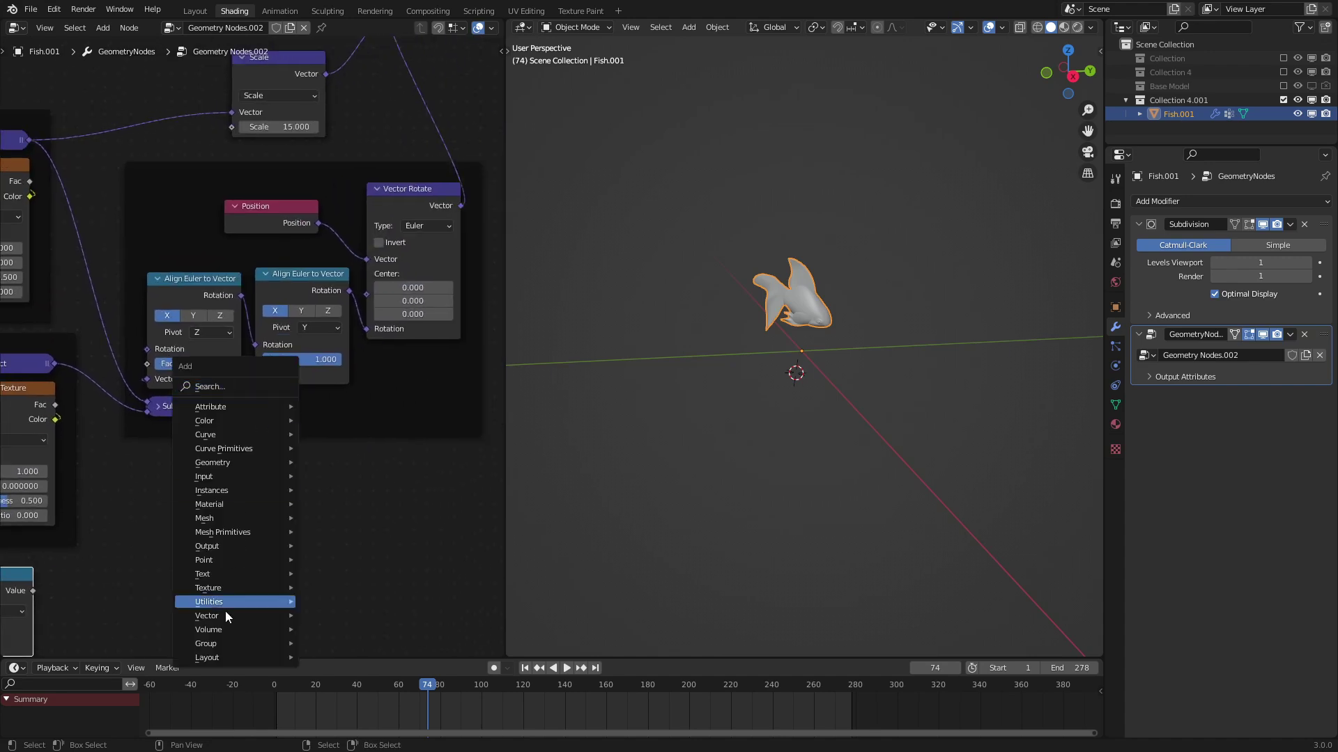
{"action": "mouse_move", "coordinate": [223, 603]}
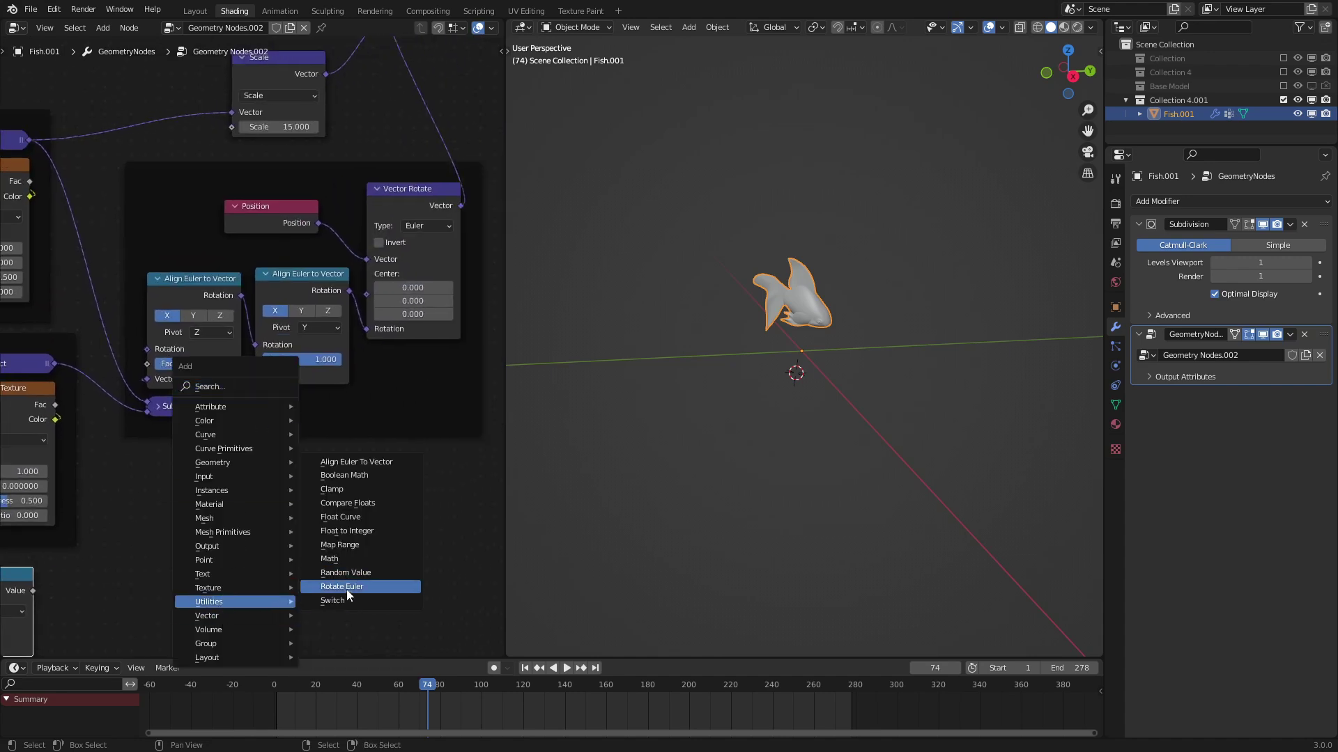
{"action": "left_click", "coordinate": [346, 590]}
{"action": "left_click", "coordinate": [353, 437]}
- Make room by moving Vector Rotate and Position aside, and insert Rotate Euler between the second Align Euler to Vector and Vector Rotate
{"action": "middle_click_drag", "start_coordinate": [358, 226], "coordinate": [263, 303]}
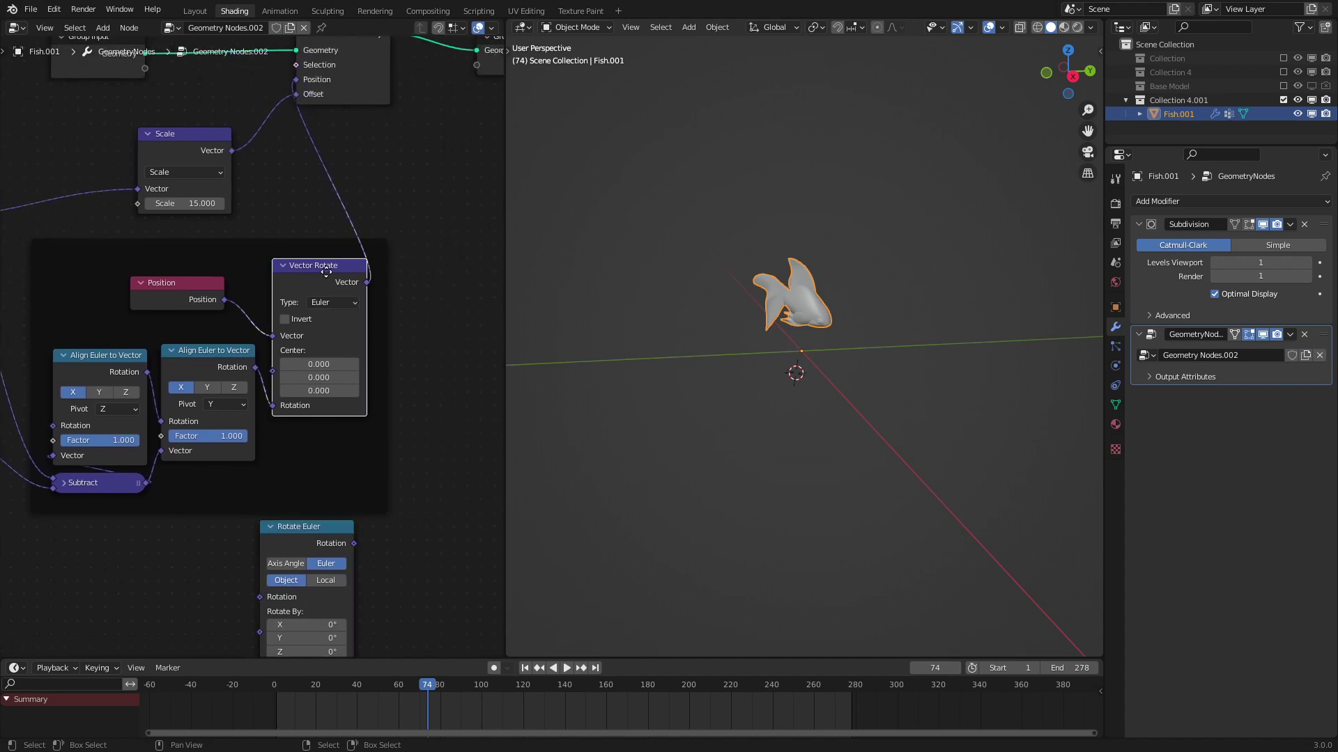
{"action": "left_click_drag", "start_coordinate": [327, 271], "coordinate": [459, 264]}
{"action": "left_click_drag", "start_coordinate": [166, 292], "coordinate": [326, 262]}
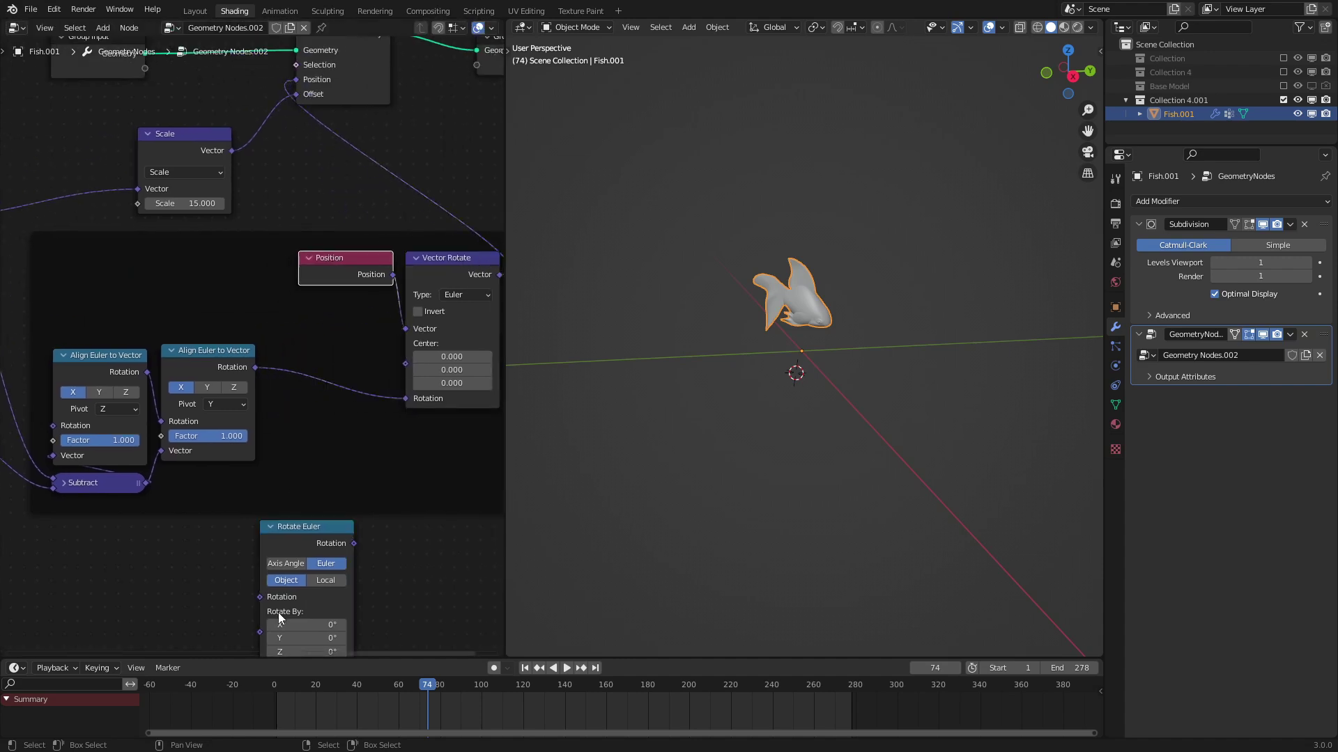
{"action": "left_click_drag", "start_coordinate": [325, 529], "coordinate": [337, 362]}
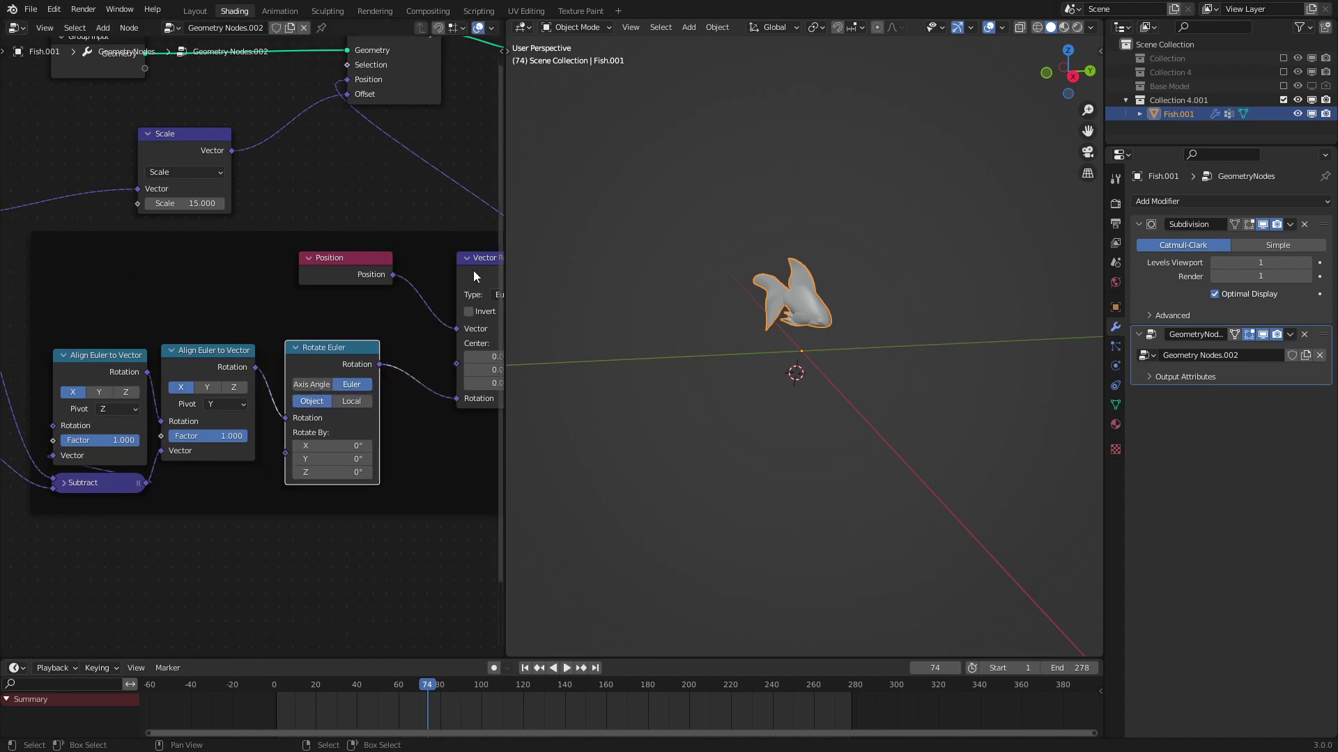
{"action": "left_click_drag", "start_coordinate": [474, 275], "coordinate": [436, 273]}
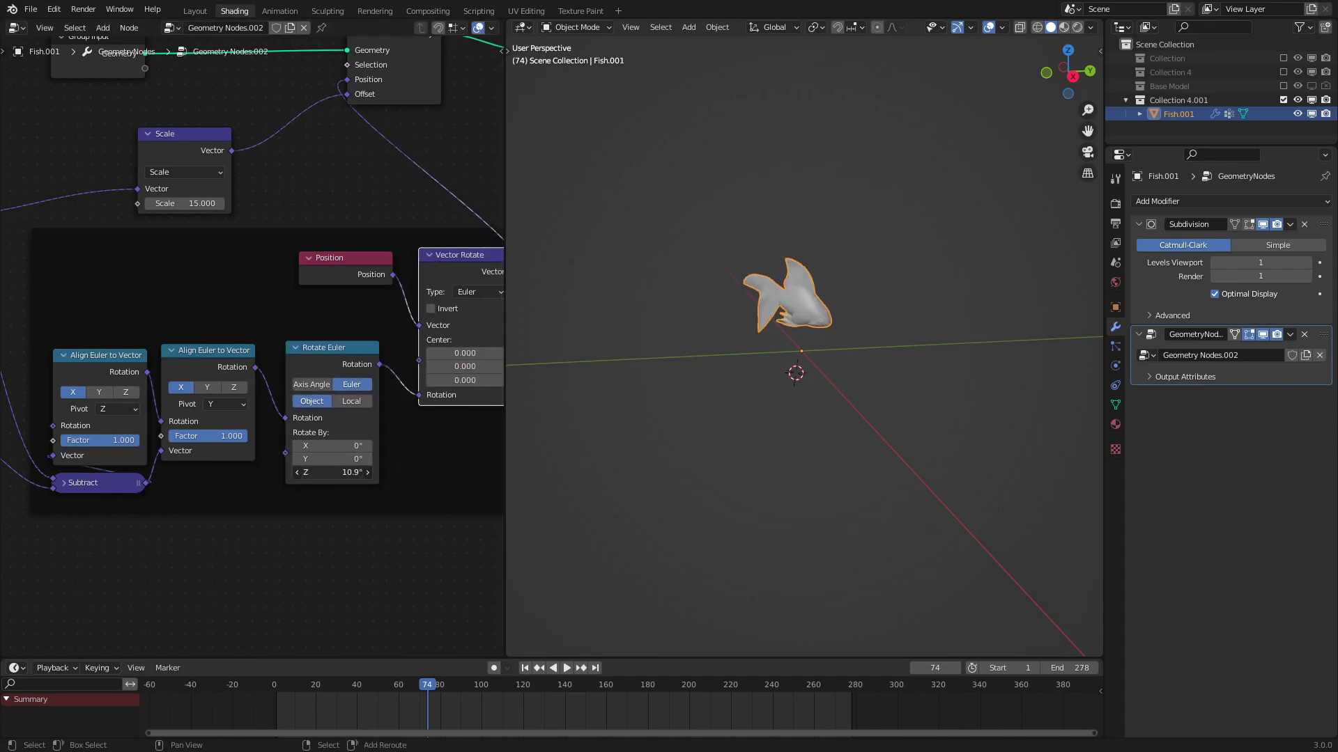
- Reset the Rotate Euler node's Z rotation to 0 and set the node to Axis Angle in Local space
{"action": "key", "text": "BackSpace"}
{"action": "scroll", "coordinate": [820, 424], "scroll_direction": "up", "scroll_amount": 7}
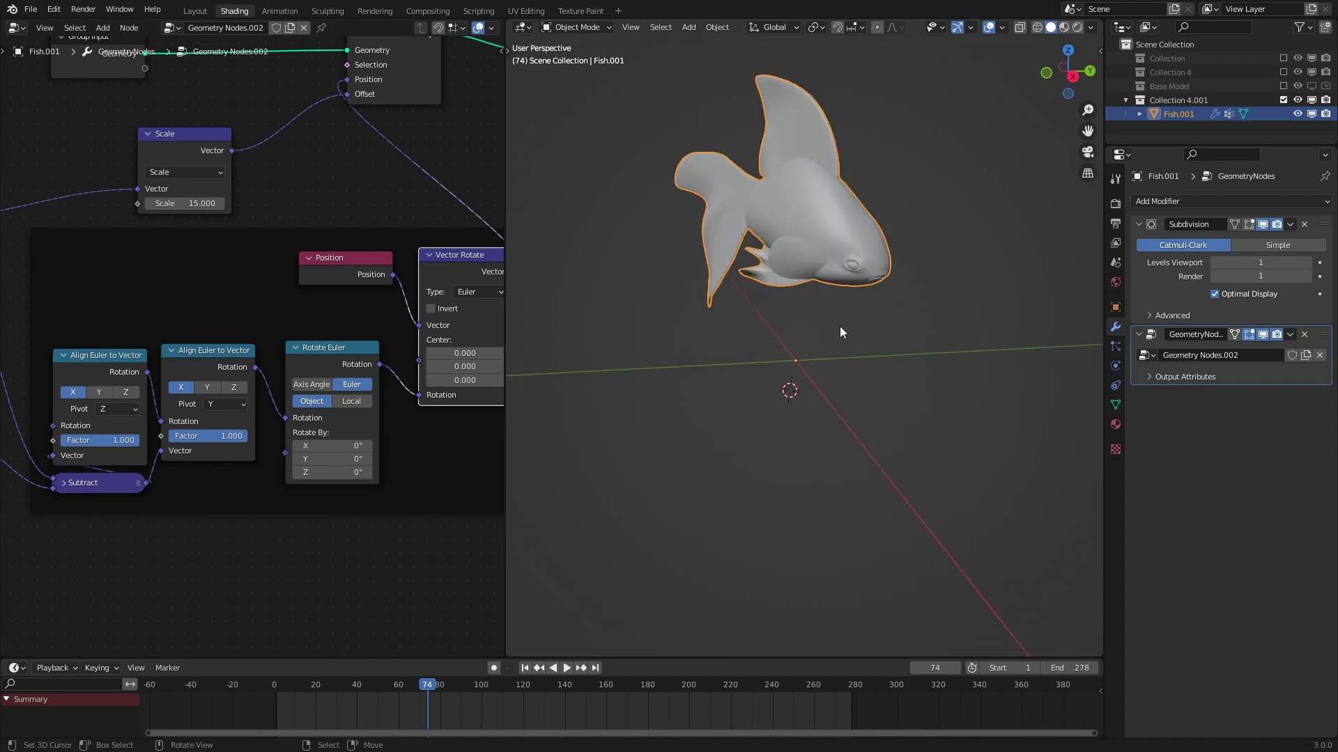
{"action": "scroll", "coordinate": [298, 386], "scroll_direction": "up", "scroll_amount": 2}
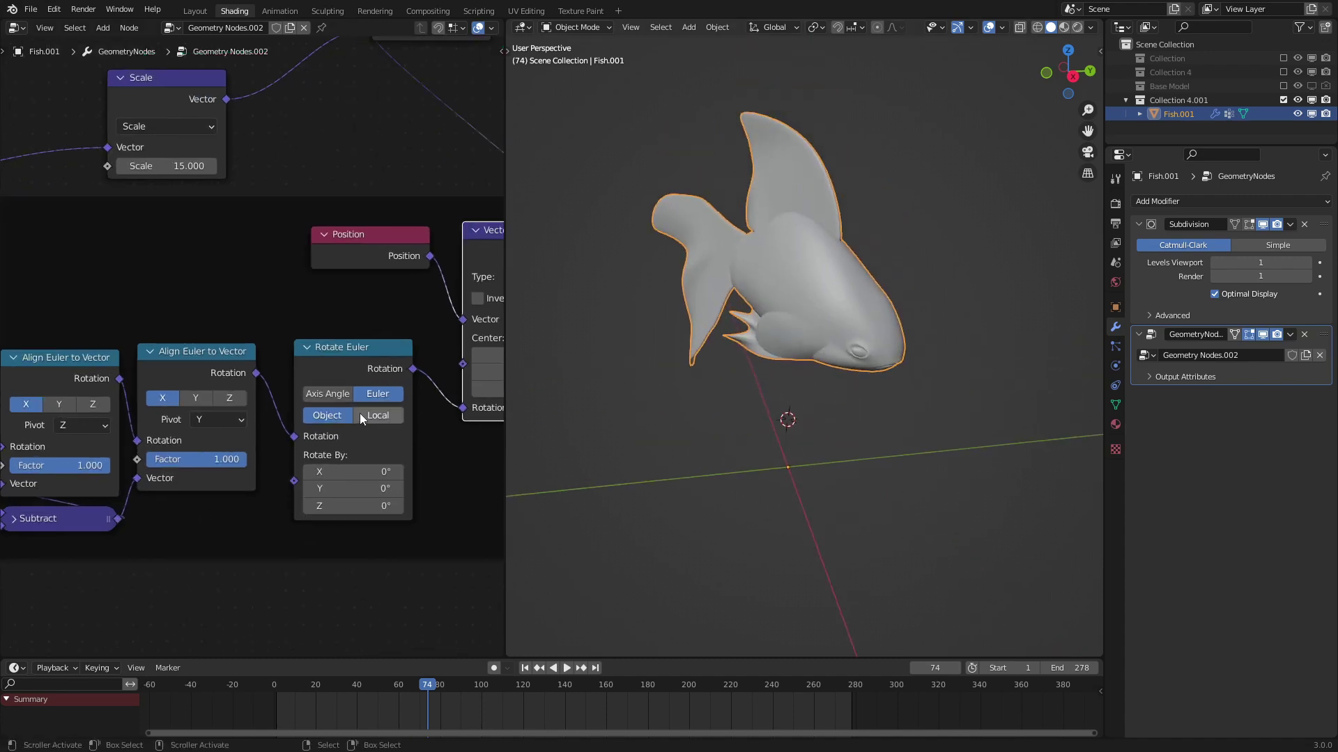
{"action": "left_click", "coordinate": [326, 394]}
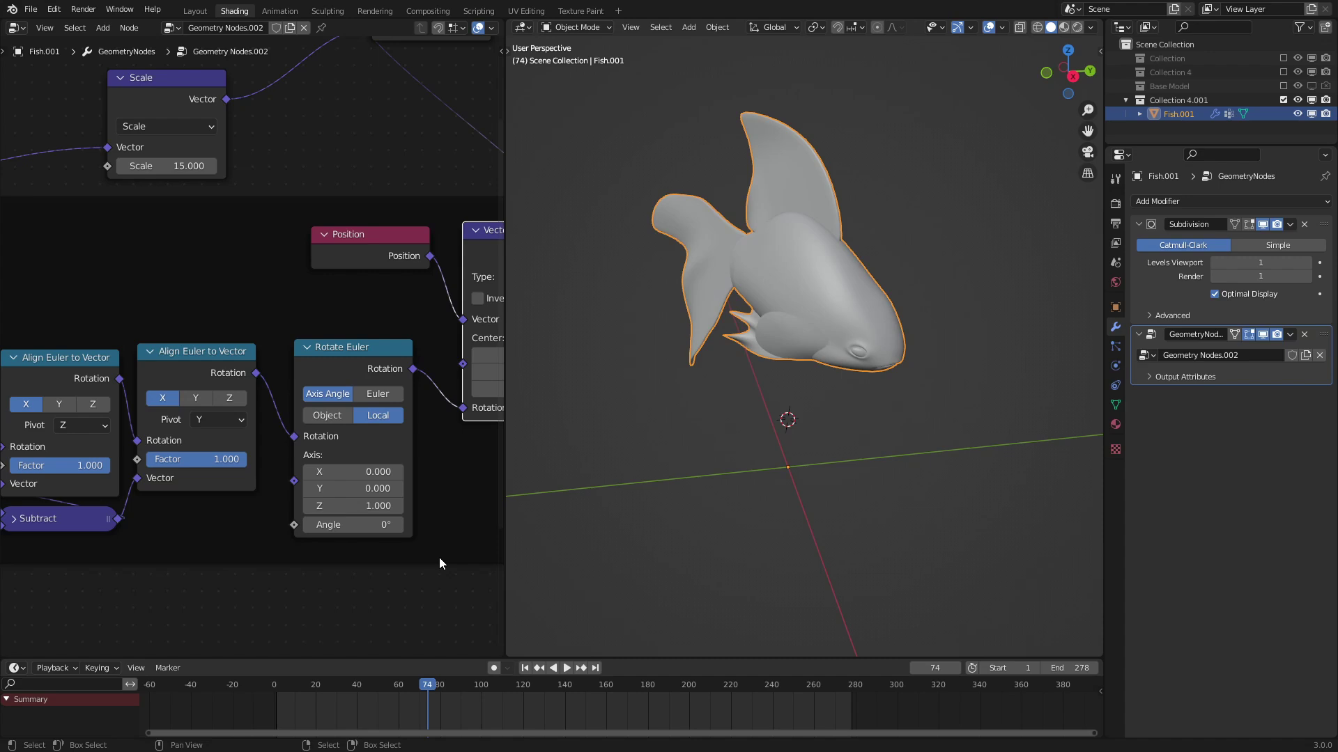
- Link the Sine node's Value output to the Rotate Euler node's Angle and play the animation
{"action": "scroll", "coordinate": [236, 627], "scroll_direction": "down", "scroll_amount": 8}
{"action": "middle_click_drag", "start_coordinate": [237, 628], "coordinate": [419, 397]}
{"action": "scroll", "coordinate": [418, 397], "scroll_direction": "up", "scroll_amount": 4}
{"action": "middle_click_drag", "start_coordinate": [284, 425], "coordinate": [241, 478]}
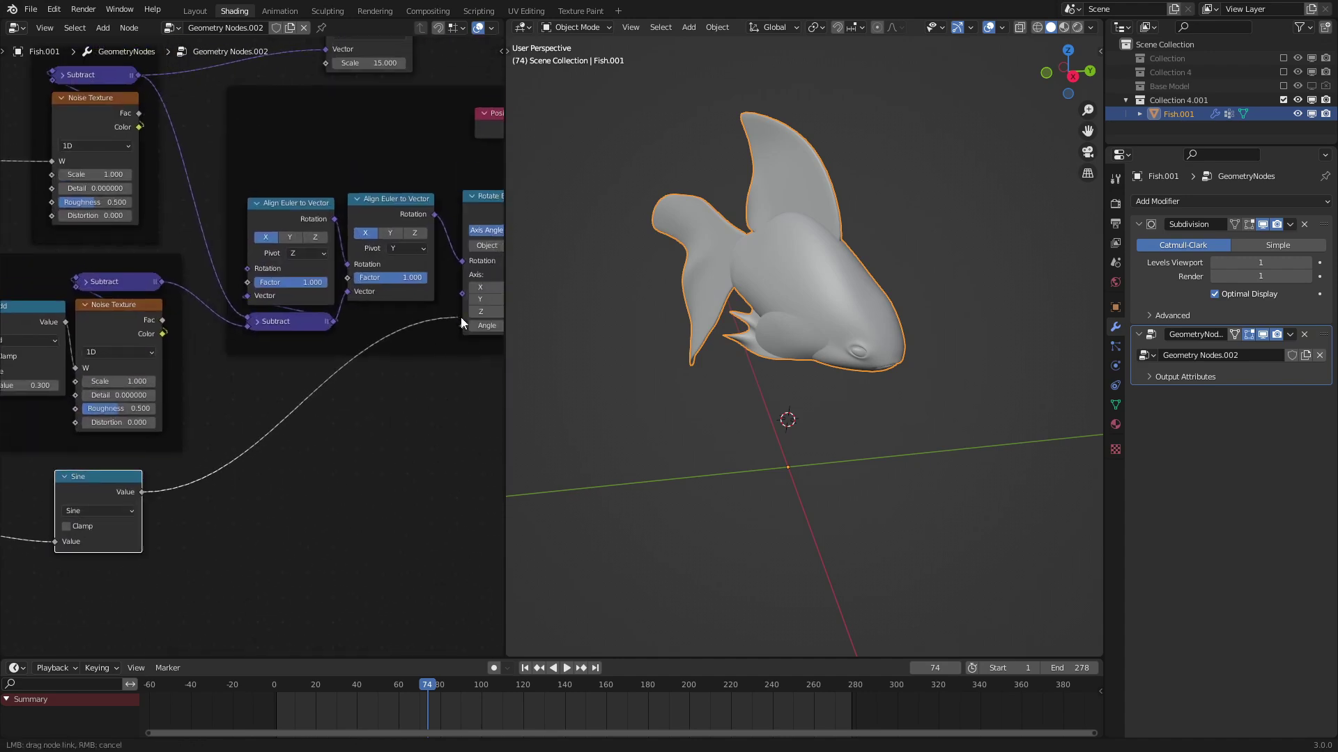
{"action": "left_click_drag", "start_coordinate": [462, 317], "coordinate": [463, 326]}
{"action": "key", "text": "space"}
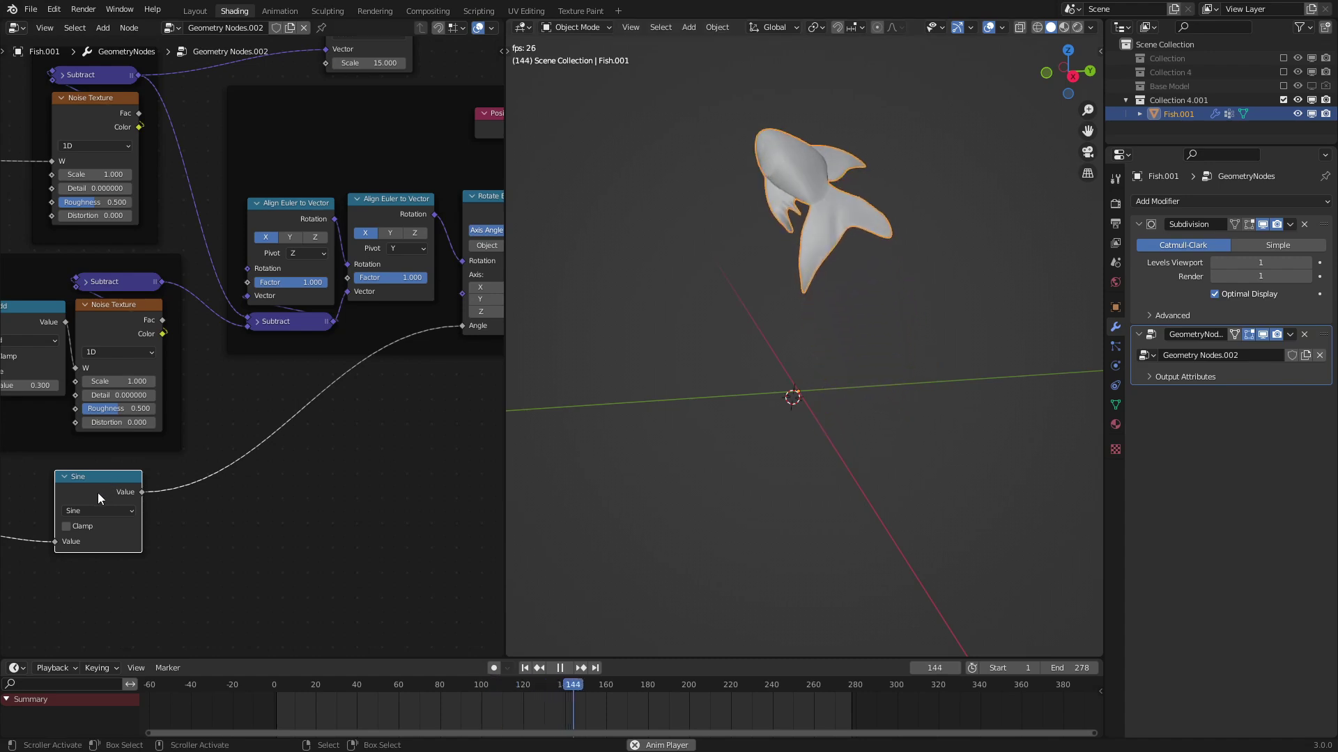
- Insert a copy of the Sine node before it as a Multiply node with value 16.8, and place the two nodes close together
{"action": "left_click_drag", "start_coordinate": [97, 491], "coordinate": [334, 469]}
{"action": "middle_click_drag", "start_coordinate": [335, 469], "coordinate": [402, 425]}
{"action": "key", "text": "shift+d"}
{"action": "left_click", "coordinate": [294, 509]}
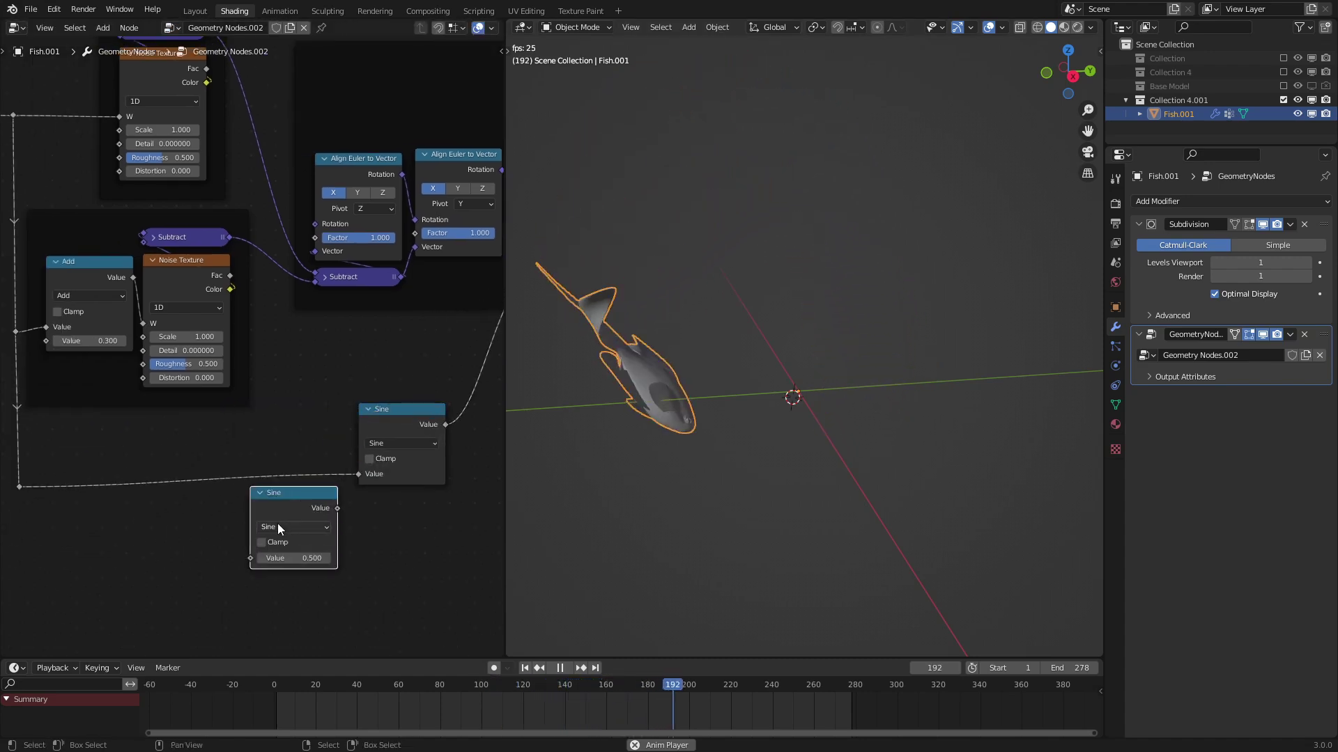
{"action": "left_click", "coordinate": [279, 526]}
{"action": "key", "text": "m"}
{"action": "key", "text": "g"}
{"action": "left_click", "coordinate": [252, 465]}
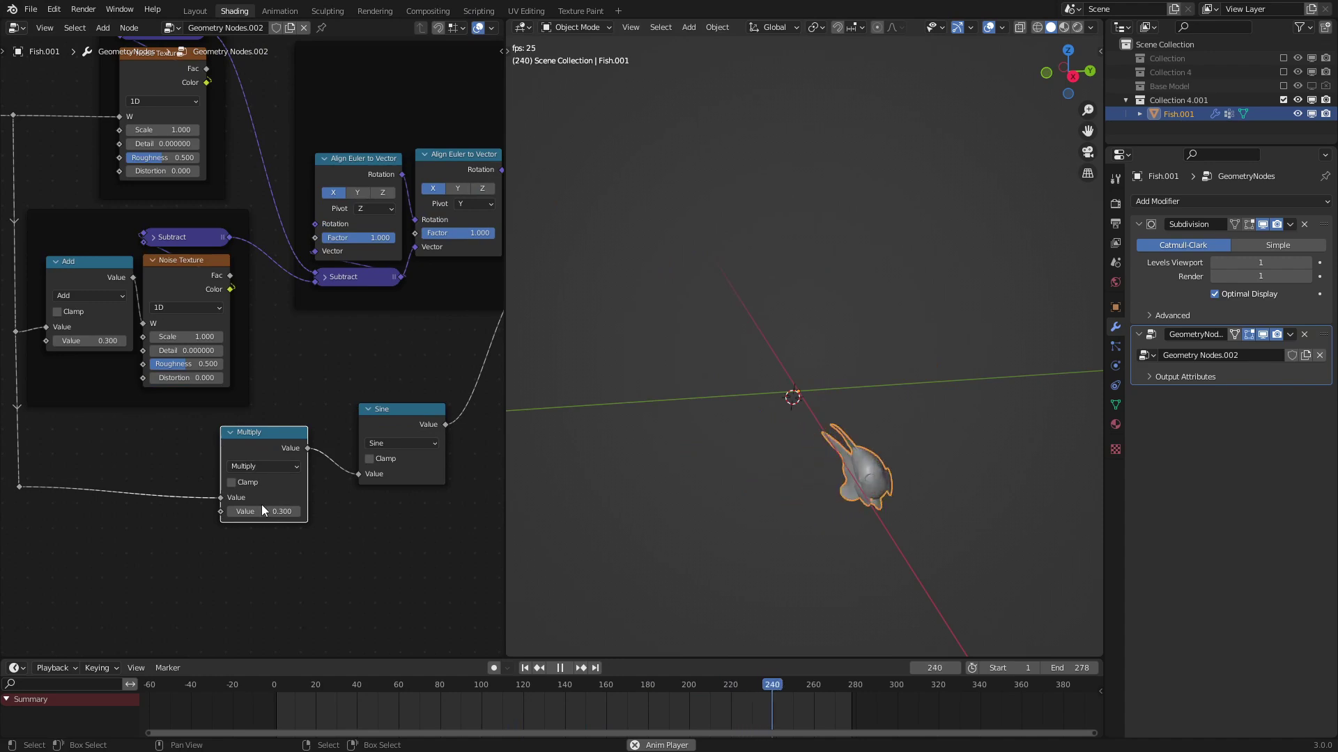
{"action": "left_click_drag", "start_coordinate": [261, 511], "coordinate": [400, 512]}
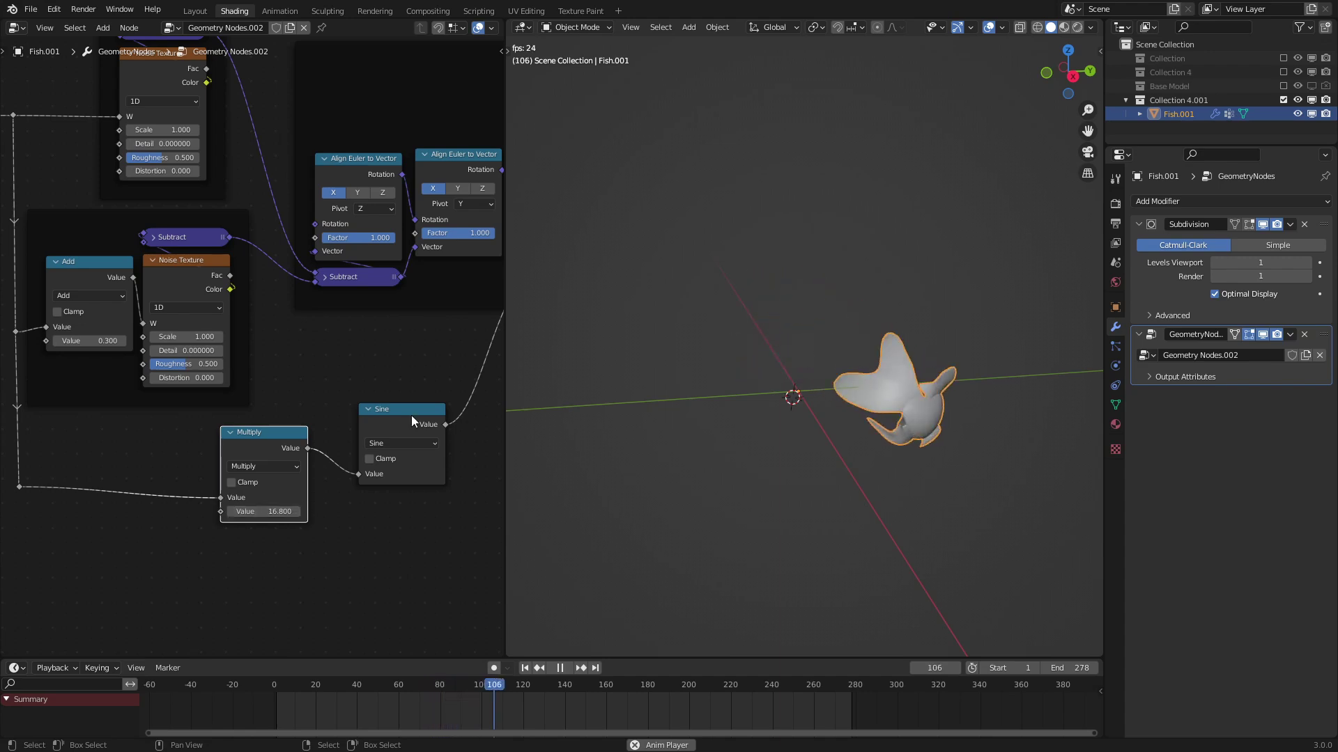
{"action": "left_click_drag", "start_coordinate": [412, 408], "coordinate": [384, 420]}
- Duplicate the Multiply node to the far side of the Sine node and set the copy's second value to 0.5
{"action": "left_click", "coordinate": [241, 451]}
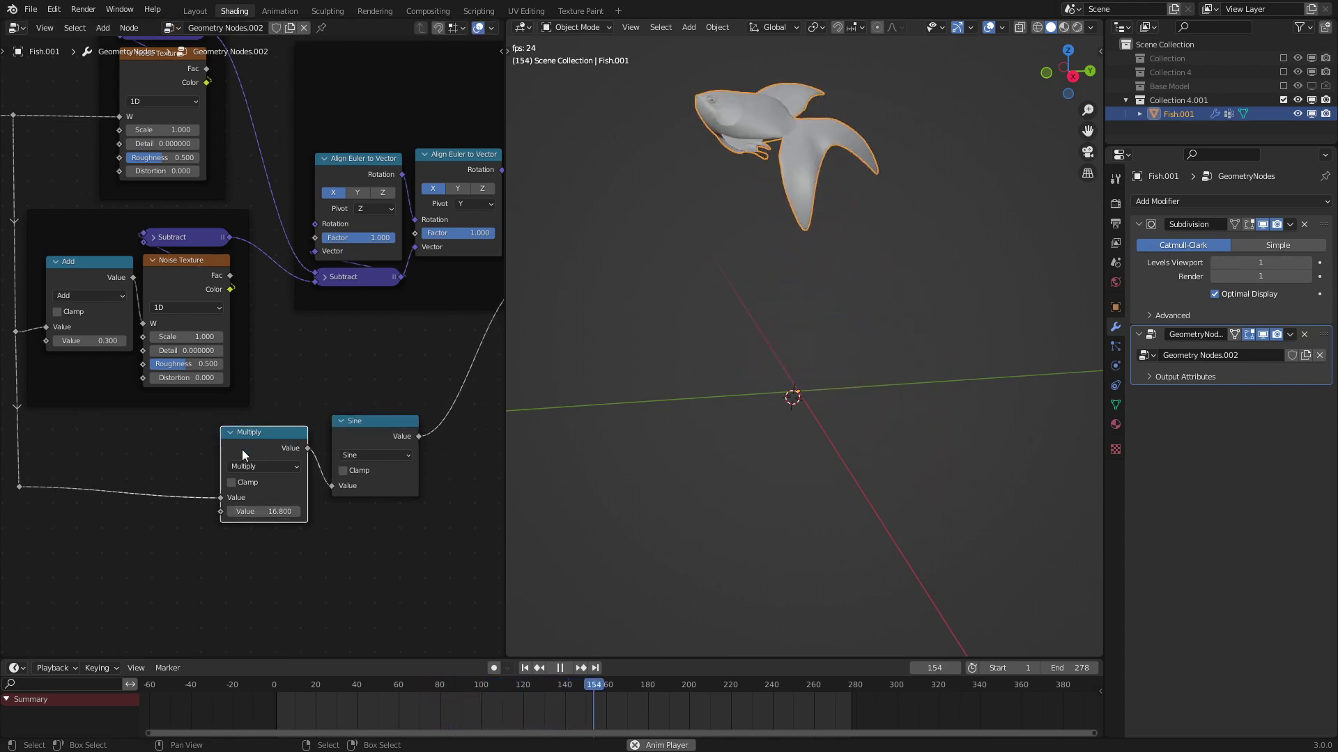
{"action": "middle_click_drag", "start_coordinate": [270, 452], "coordinate": [184, 471]}
{"action": "key", "text": "shift+d"}
{"action": "left_click", "coordinate": [456, 473]}
{"action": "left_click_drag", "start_coordinate": [451, 532], "coordinate": [453, 532]}
{"action": "left_click", "coordinate": [451, 532]}
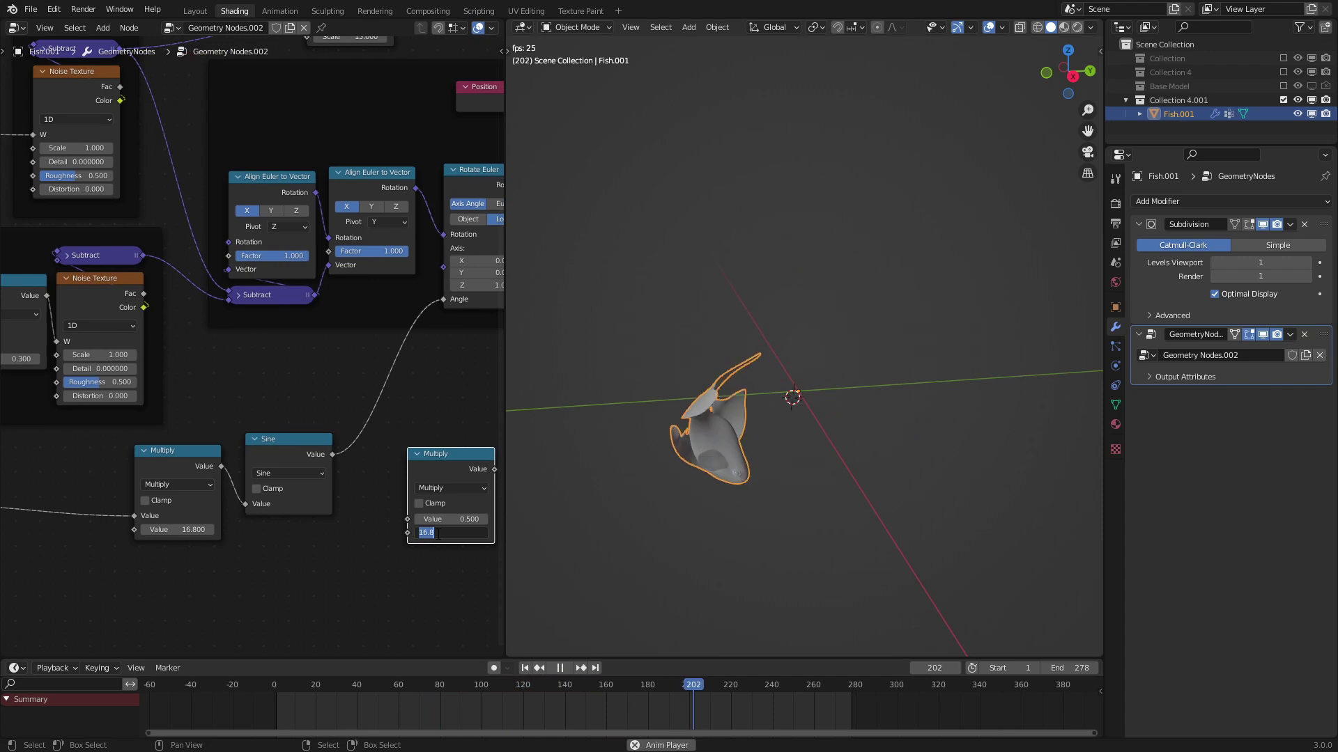
{"action": "type", "text": ".5"}
{"action": "key", "text": "Return"}
- Route the Sine output through the new Multiply node into Rotate Euler's Angle, keeping its value at 0.5, and place it beside Sine
{"action": "left_click_drag", "start_coordinate": [333, 455], "coordinate": [409, 519]}
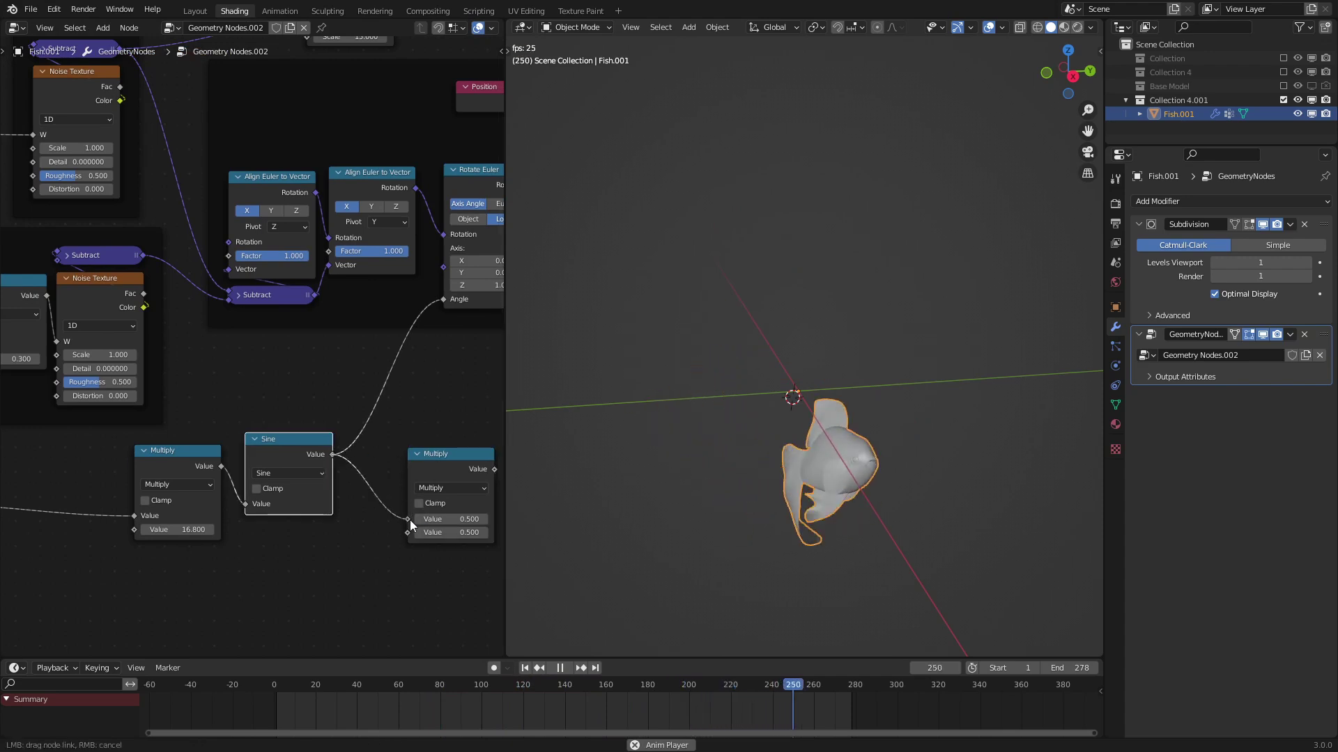
{"action": "middle_click_drag", "start_coordinate": [410, 520], "coordinate": [354, 561]}
{"action": "left_click_drag", "start_coordinate": [439, 510], "coordinate": [387, 341]}
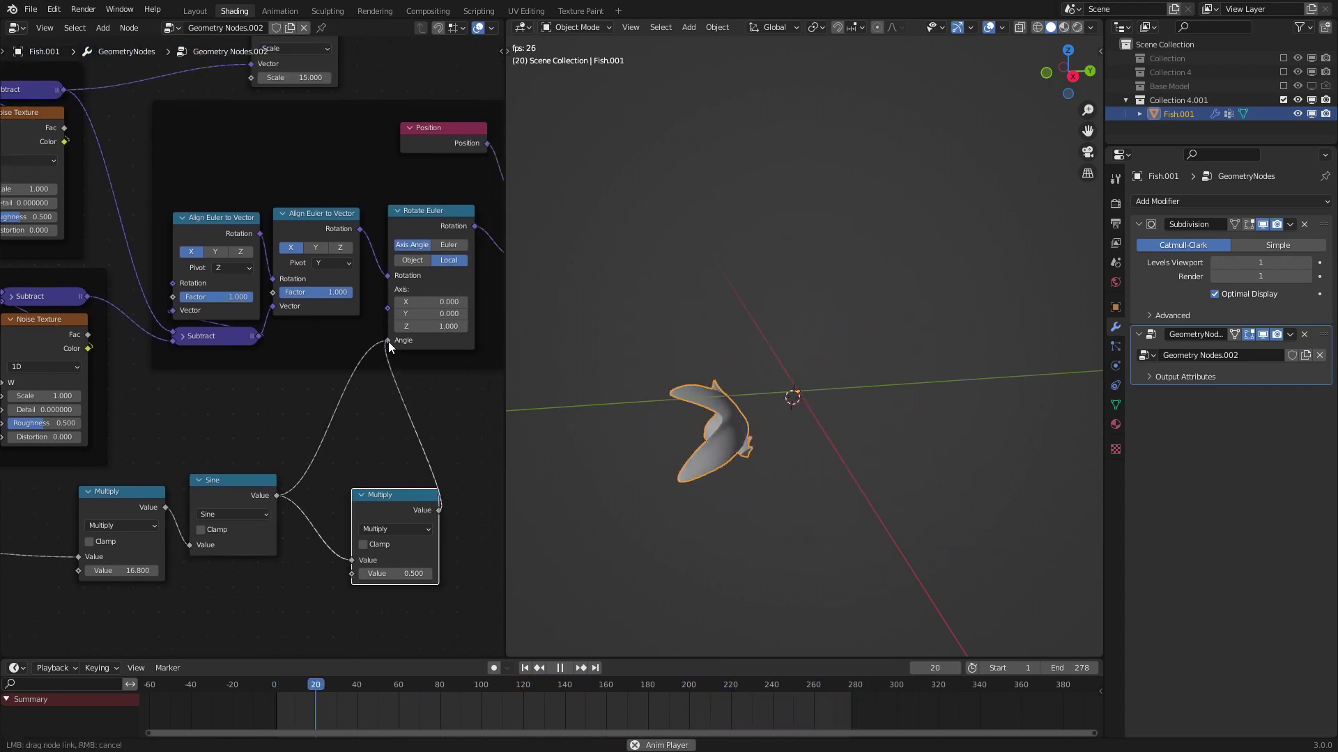
{"action": "left_click_drag", "start_coordinate": [394, 569], "coordinate": [460, 569]}
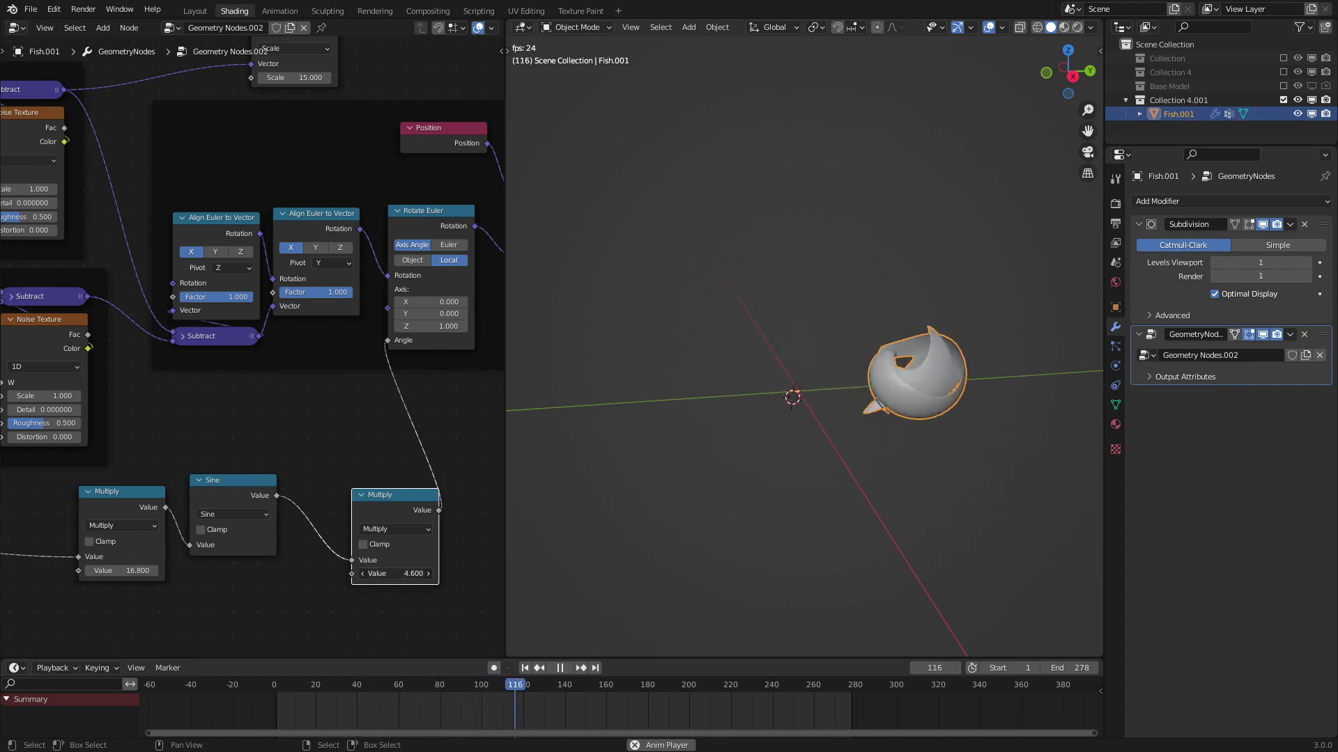
{"action": "right_click", "coordinate": [396, 572]}
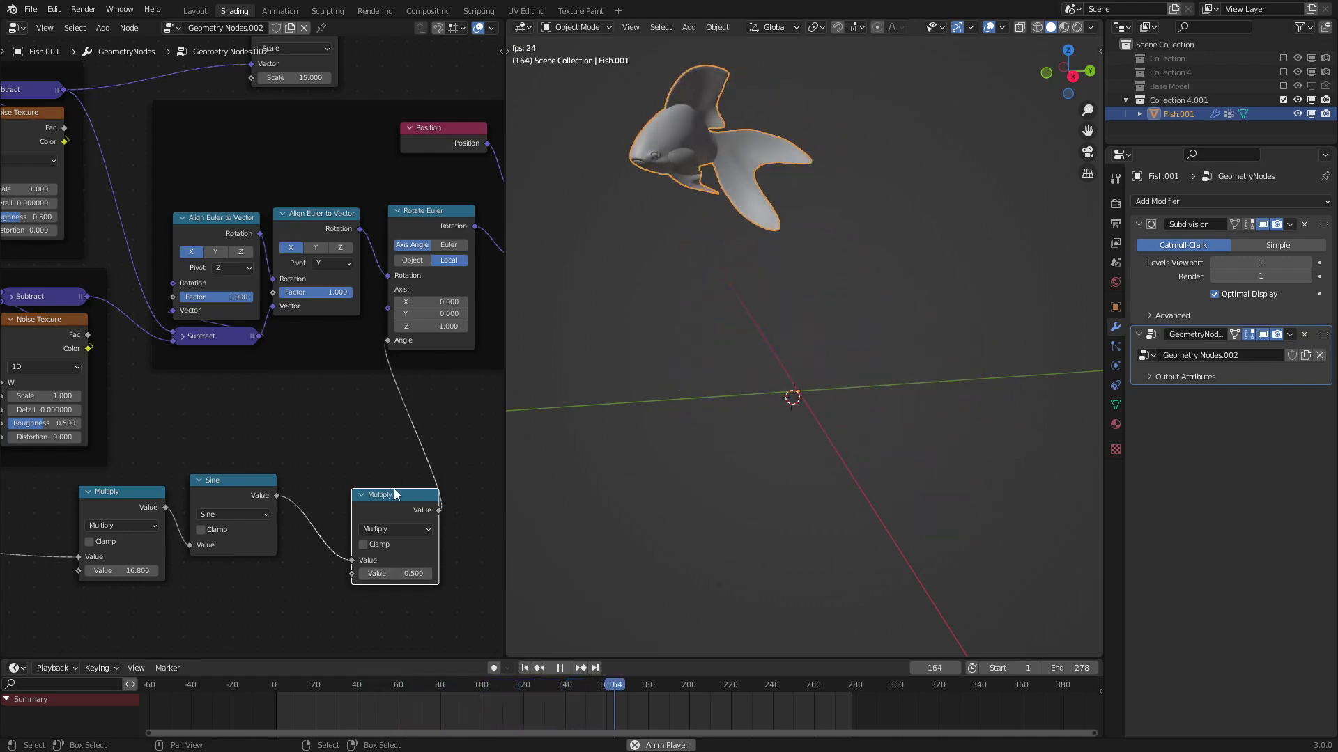
{"action": "left_click_drag", "start_coordinate": [387, 496], "coordinate": [328, 488]}
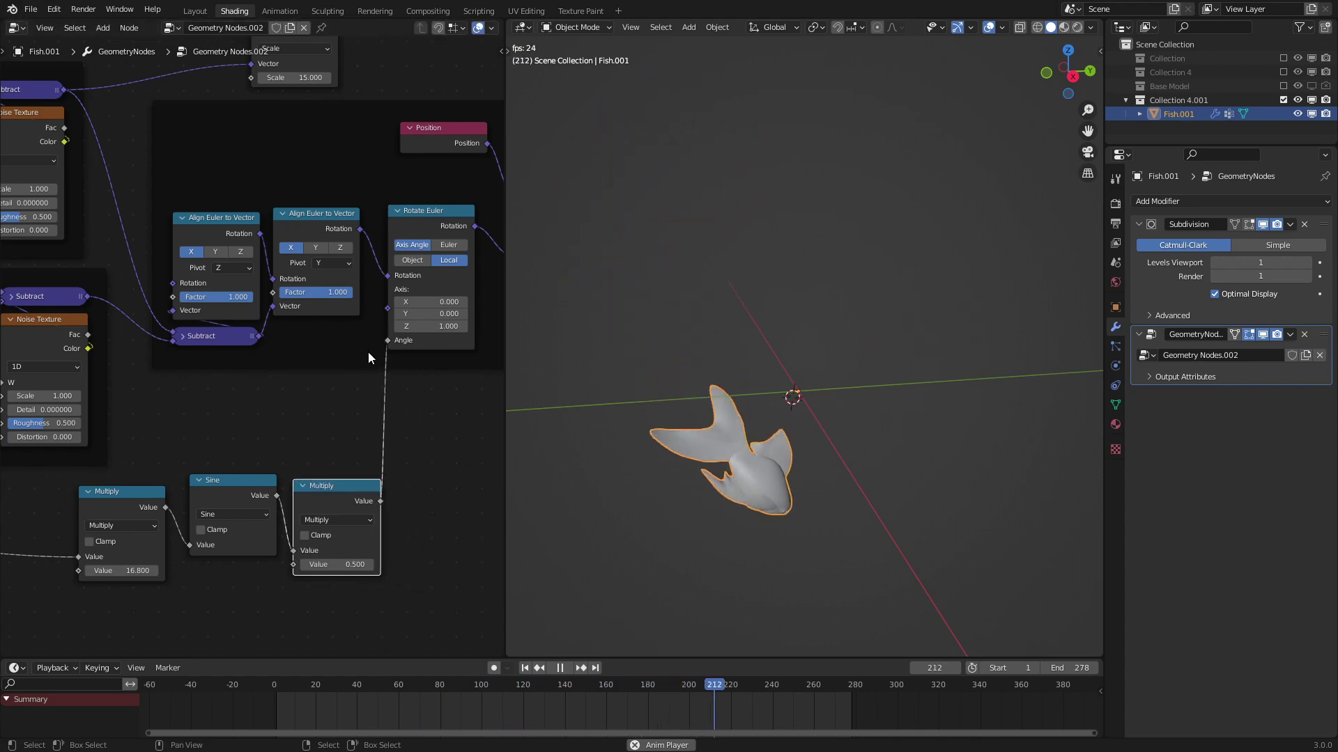
- Duplicate the empty rotation frame below and parent the Multiply, Sine and Multiply nodes to the copy
{"action": "scroll", "coordinate": [368, 352], "scroll_direction": "down", "scroll_amount": 4}
{"action": "middle_click_drag", "start_coordinate": [368, 352], "coordinate": [347, 305]}
{"action": "left_click", "coordinate": [347, 305]}
{"action": "key", "text": "shift+d"}
{"action": "left_click", "coordinate": [312, 48]}
{"action": "key", "text": "a"}
{"action": "key", "text": "a"}
{"action": "key", "text": "c"}
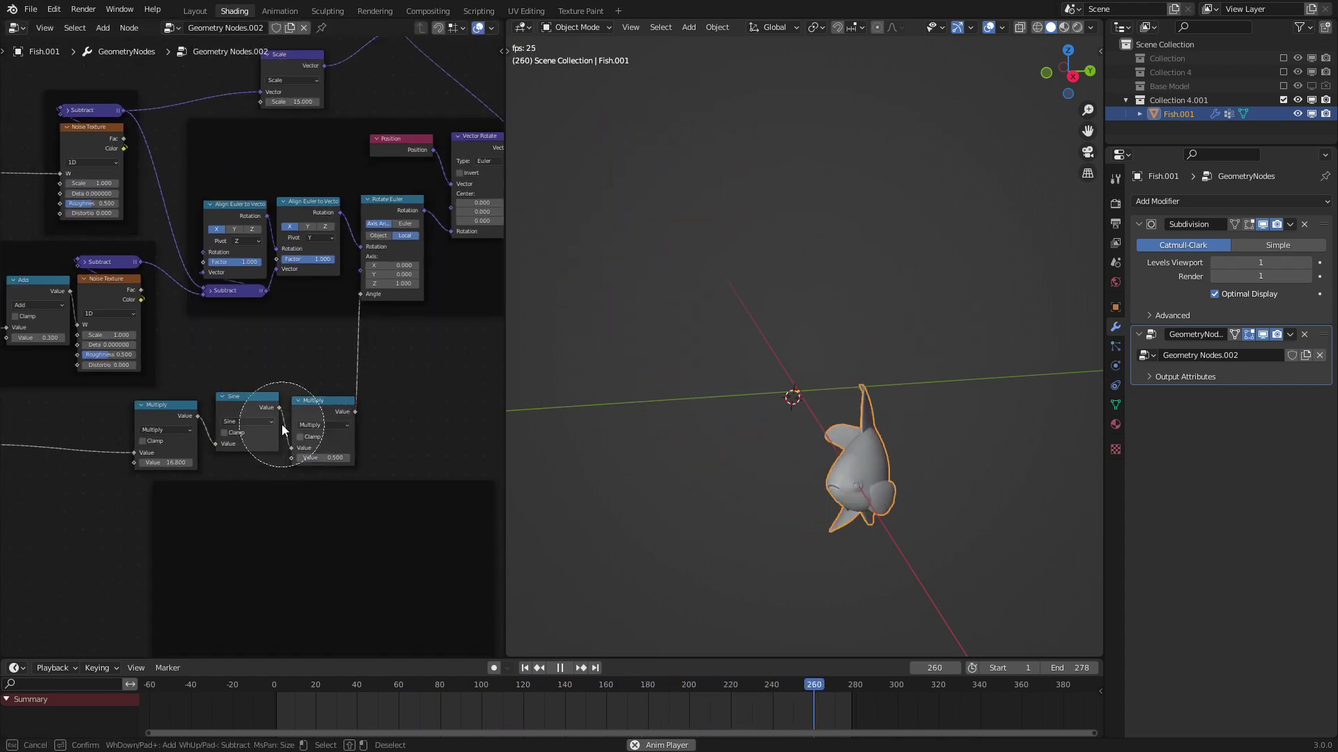
{"action": "left_click_drag", "start_coordinate": [281, 424], "coordinate": [212, 420]}
{"action": "right_click", "coordinate": [212, 420]}
{"action": "key", "text": "ctrl+p"}
{"action": "left_click", "coordinate": [239, 457]}
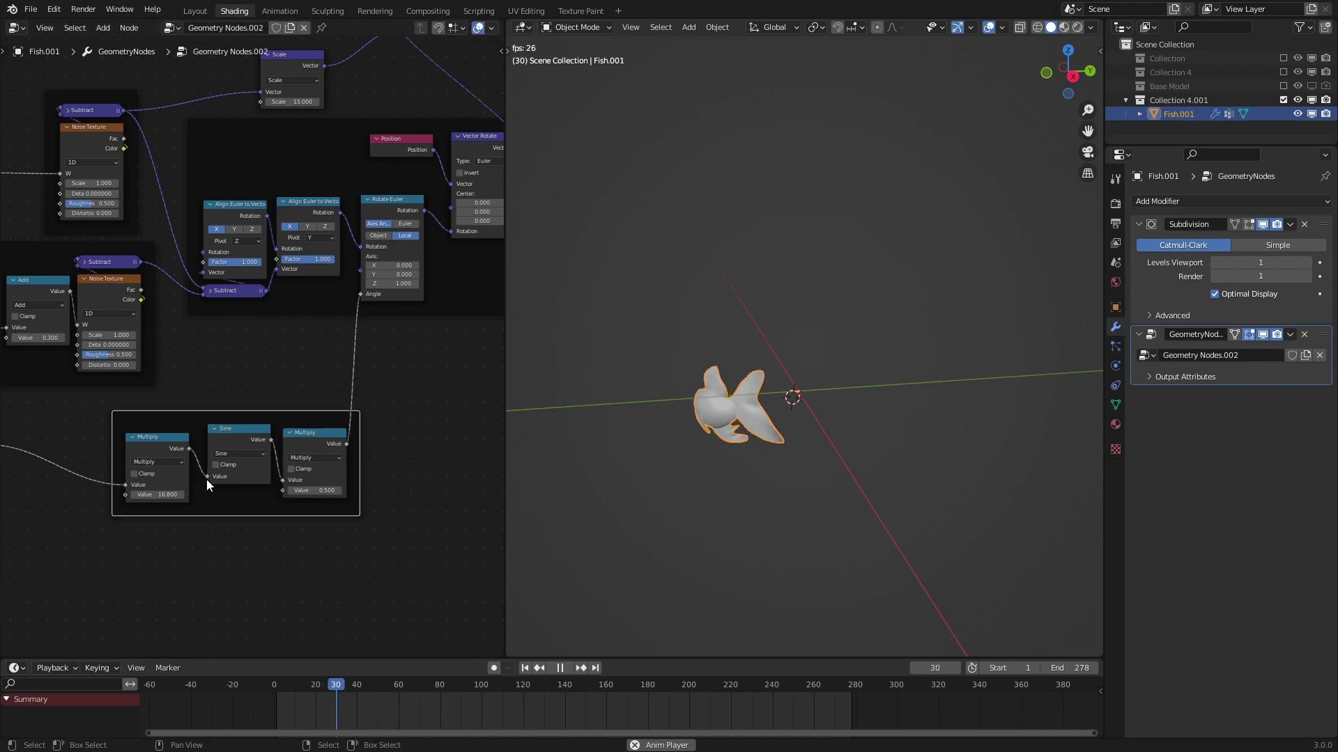
- Move the first Multiply node closer to Sine and set its value to 50
{"action": "scroll", "coordinate": [167, 484], "scroll_direction": "up", "scroll_amount": 2}
{"action": "left_click", "coordinate": [163, 416]}
{"action": "middle_click_drag", "start_coordinate": [168, 453], "coordinate": [215, 402]}
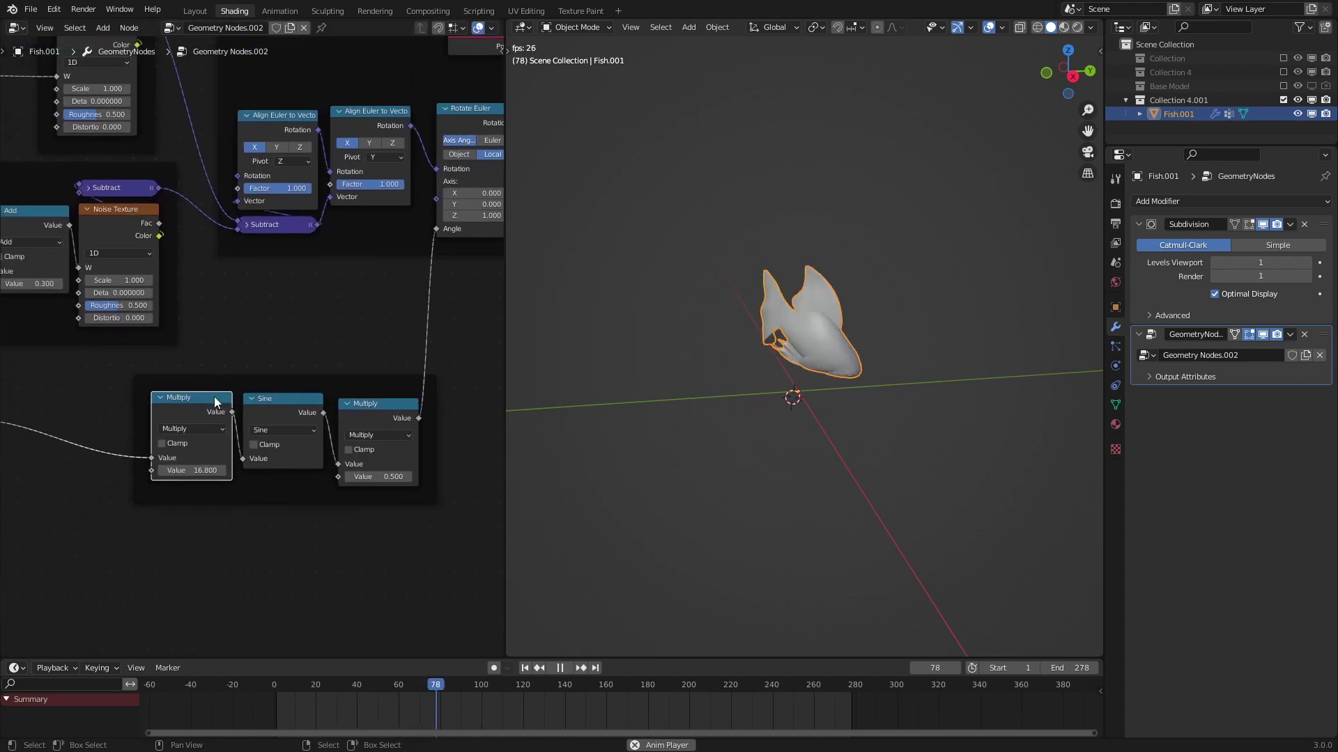
{"action": "left_click", "coordinate": [182, 471]}
{"action": "type", "text": "50"}
{"action": "key", "text": "Return"}
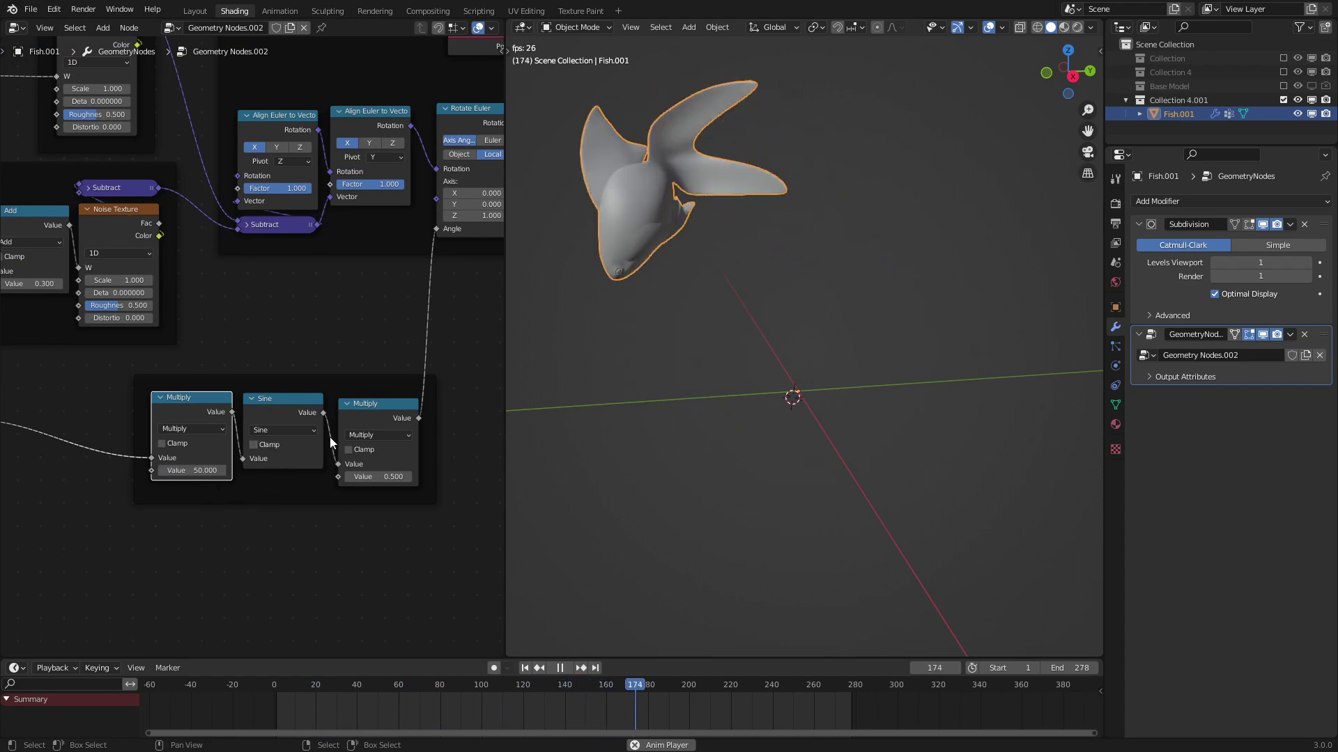
- Lower the value of the Multiply node after Sine to 0.1
{"action": "left_click", "coordinate": [342, 479]}
{"action": "left_click", "coordinate": [348, 478]}
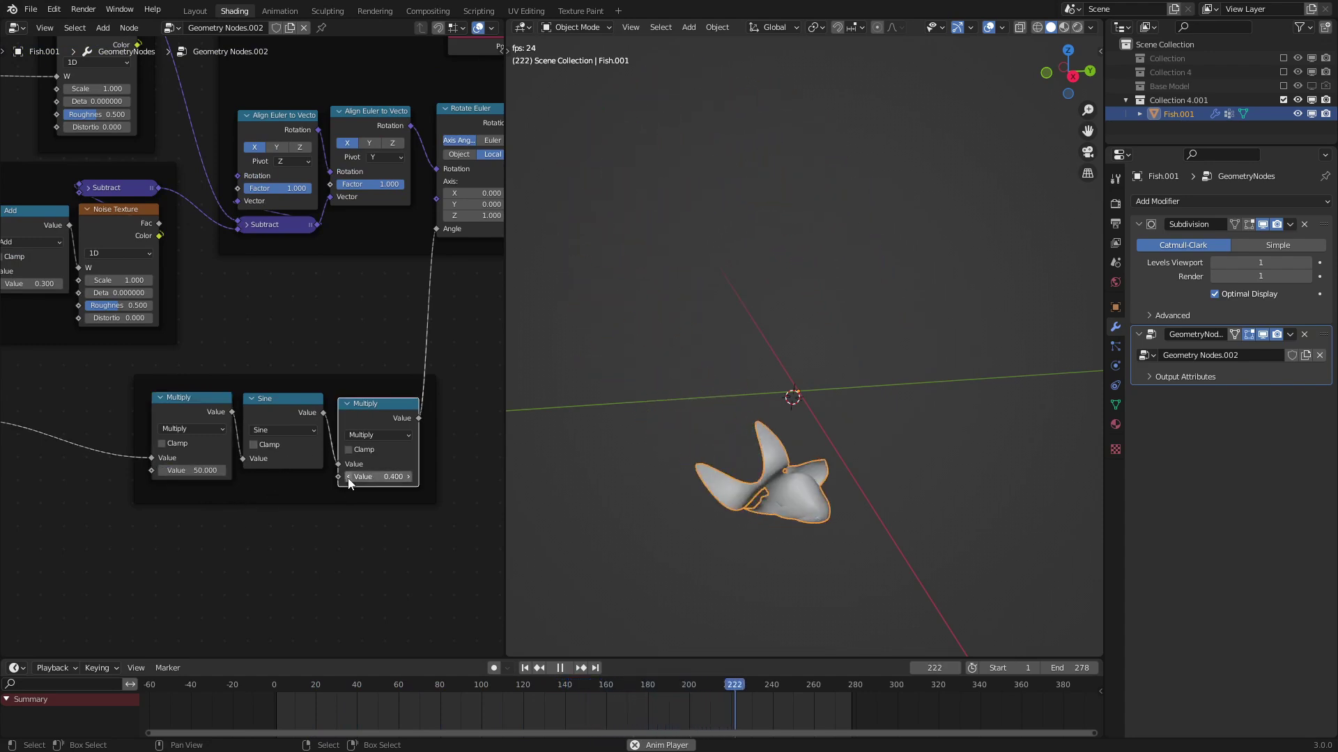
{"action": "left_click", "coordinate": [348, 478]}
{"action": "left_click", "coordinate": [348, 478]}
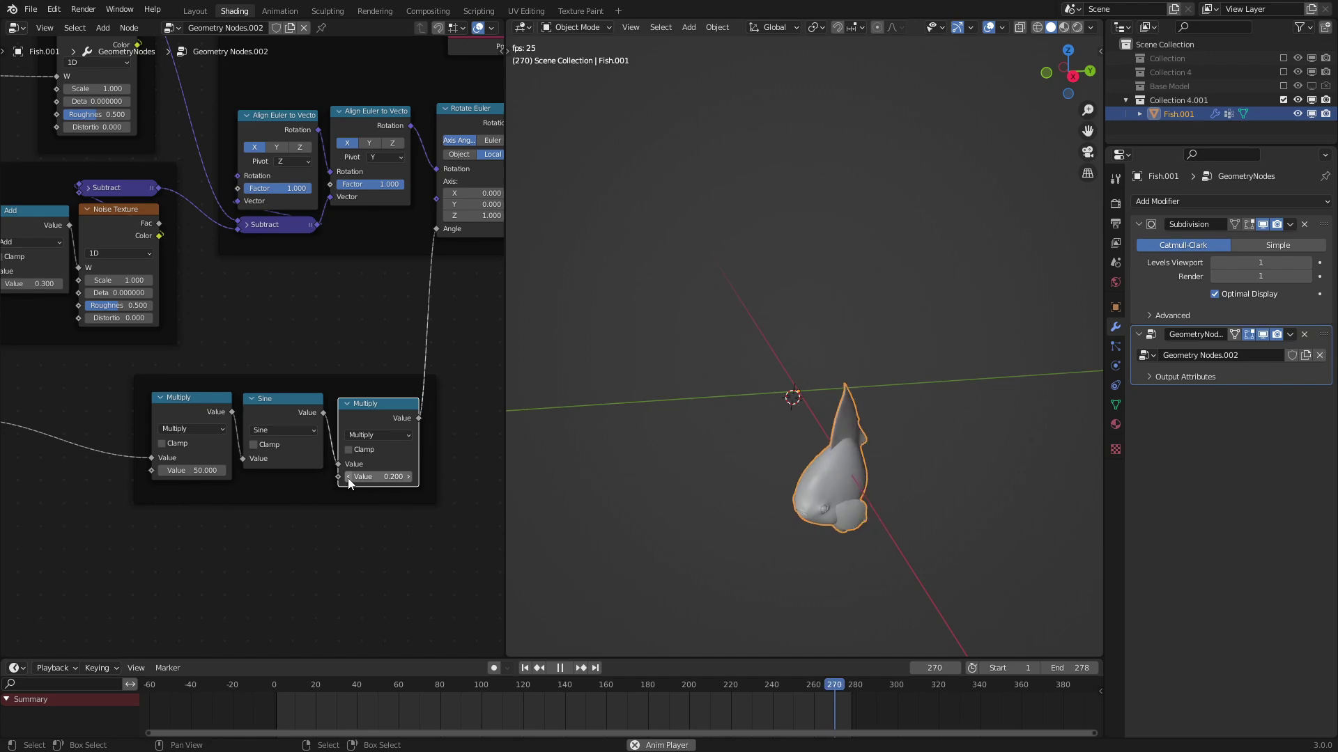
{"action": "left_click", "coordinate": [347, 477]}
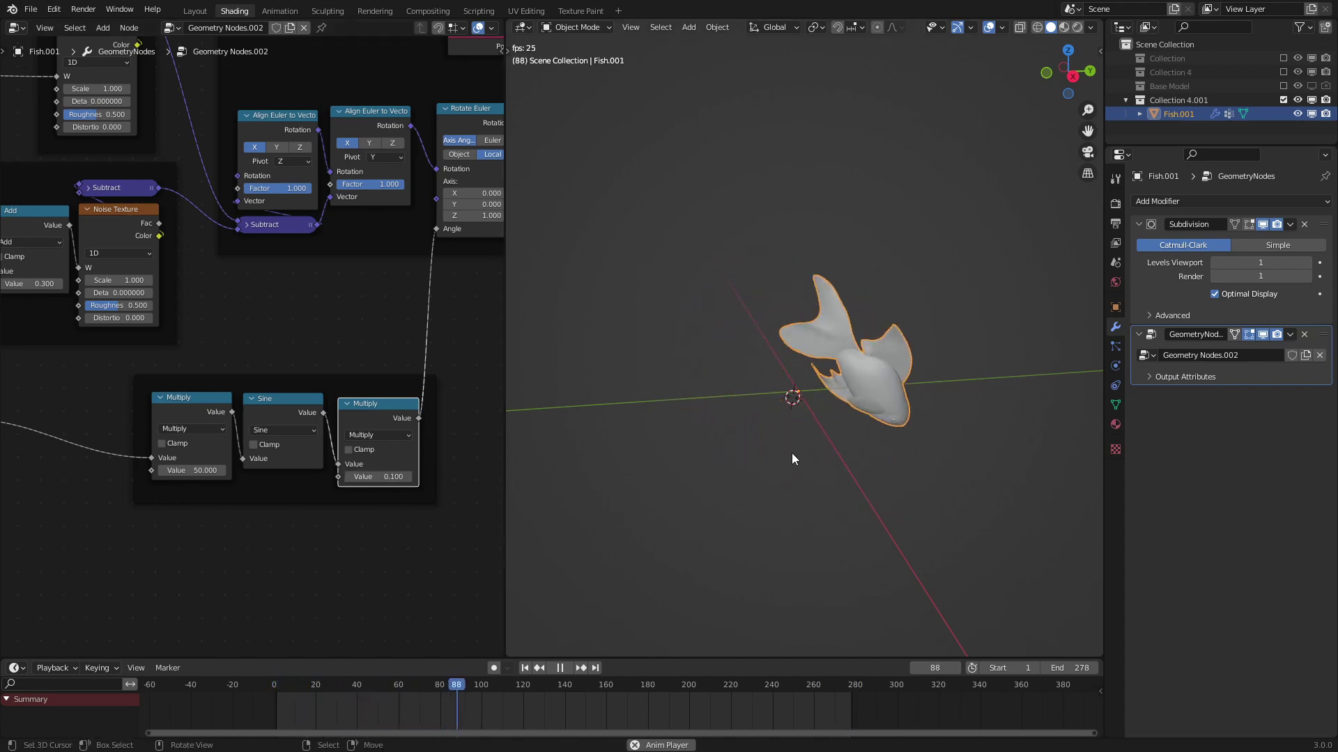
- Set the first Multiply node's value to 30 and the value of the Multiply node after Sine to 0.2
{"action": "double_click", "coordinate": [200, 470]}
{"action": "type", "text": "30"}
{"action": "key", "text": "Return"}
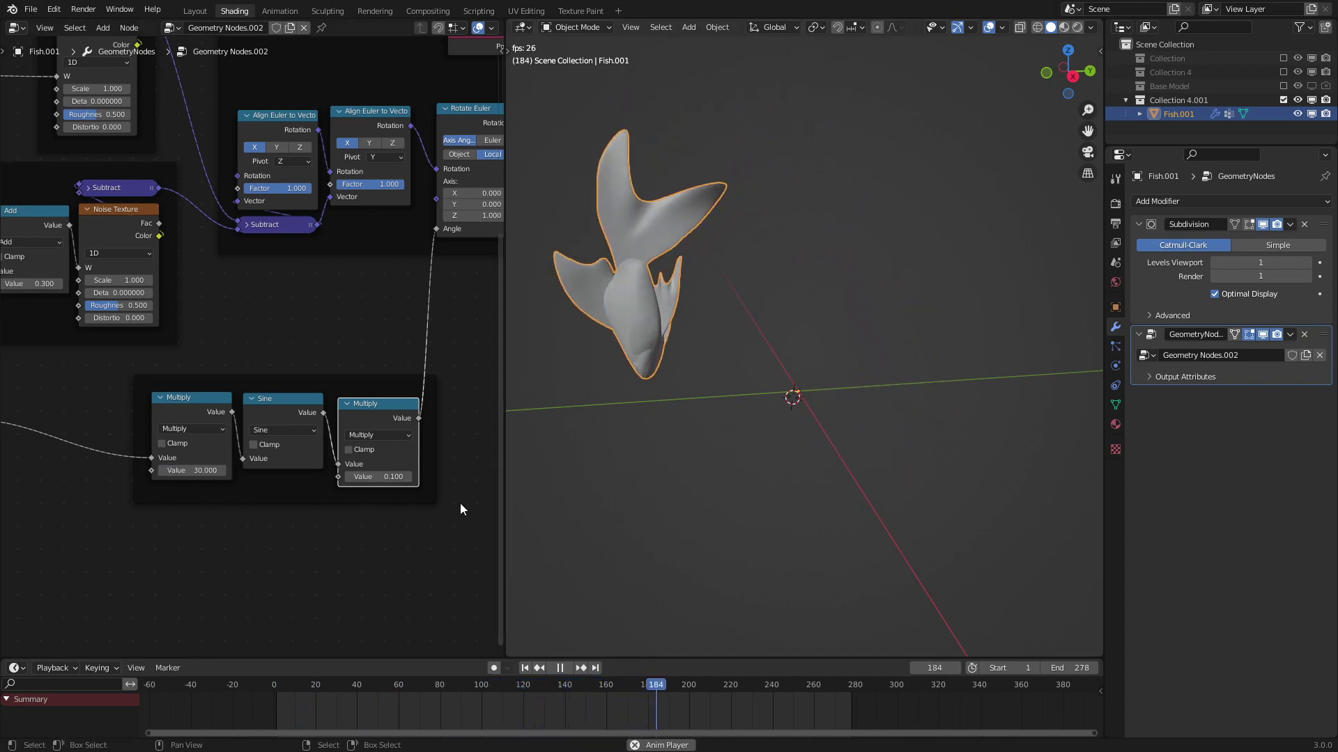
{"action": "left_click", "coordinate": [411, 481]}
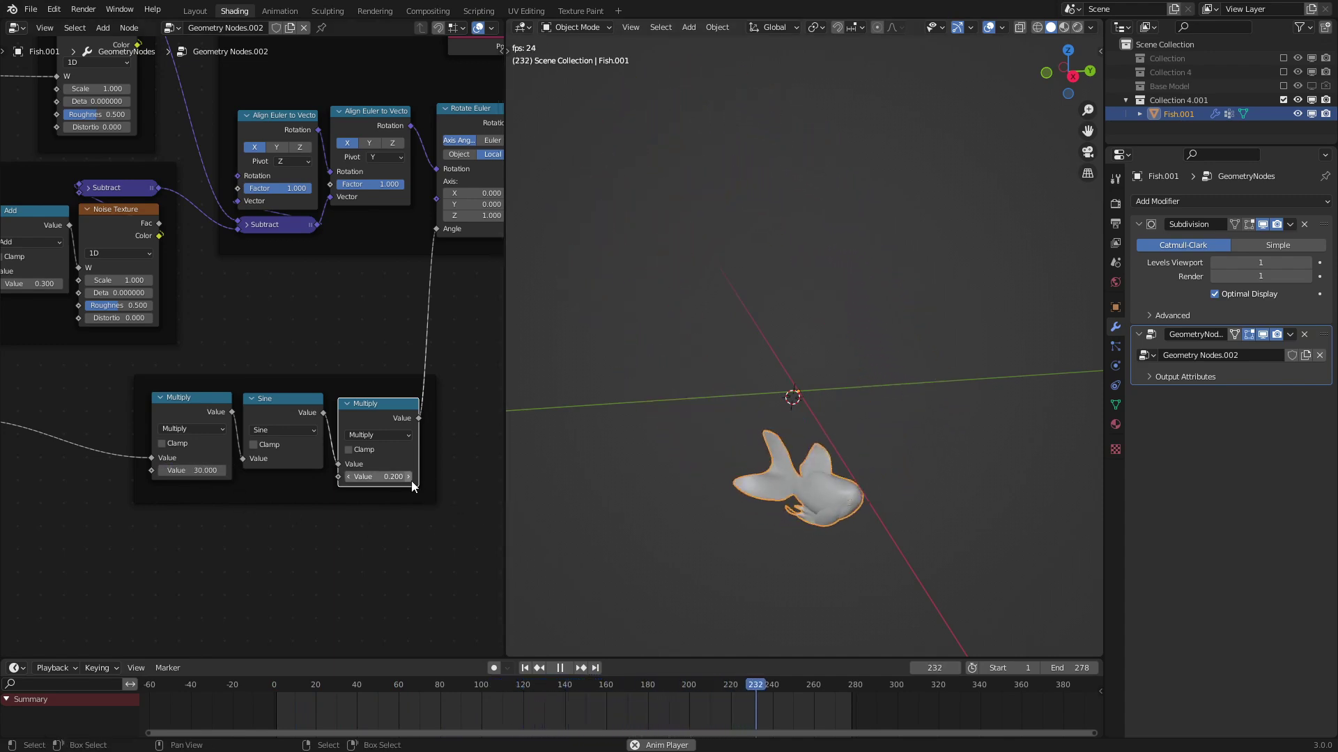
- Try a Detail of 1 on both Noise Texture nodes and return both to 0
{"action": "middle_click_drag", "start_coordinate": [704, 458], "coordinate": [821, 450]}
{"action": "middle_click_drag", "start_coordinate": [173, 307], "coordinate": [358, 446]}
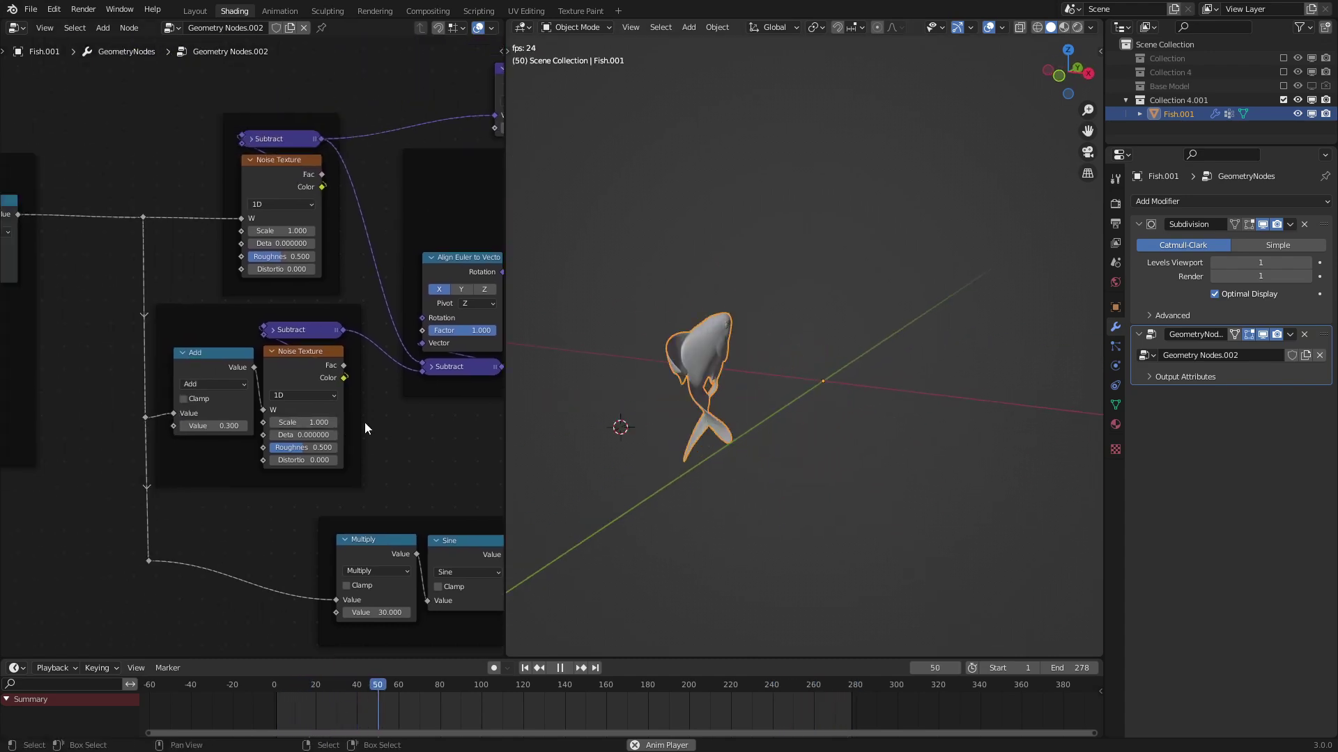
{"action": "scroll", "coordinate": [364, 424], "scroll_direction": "up", "scroll_amount": 2}
{"action": "left_click", "coordinate": [326, 449]}
{"action": "key", "text": "Escape"}
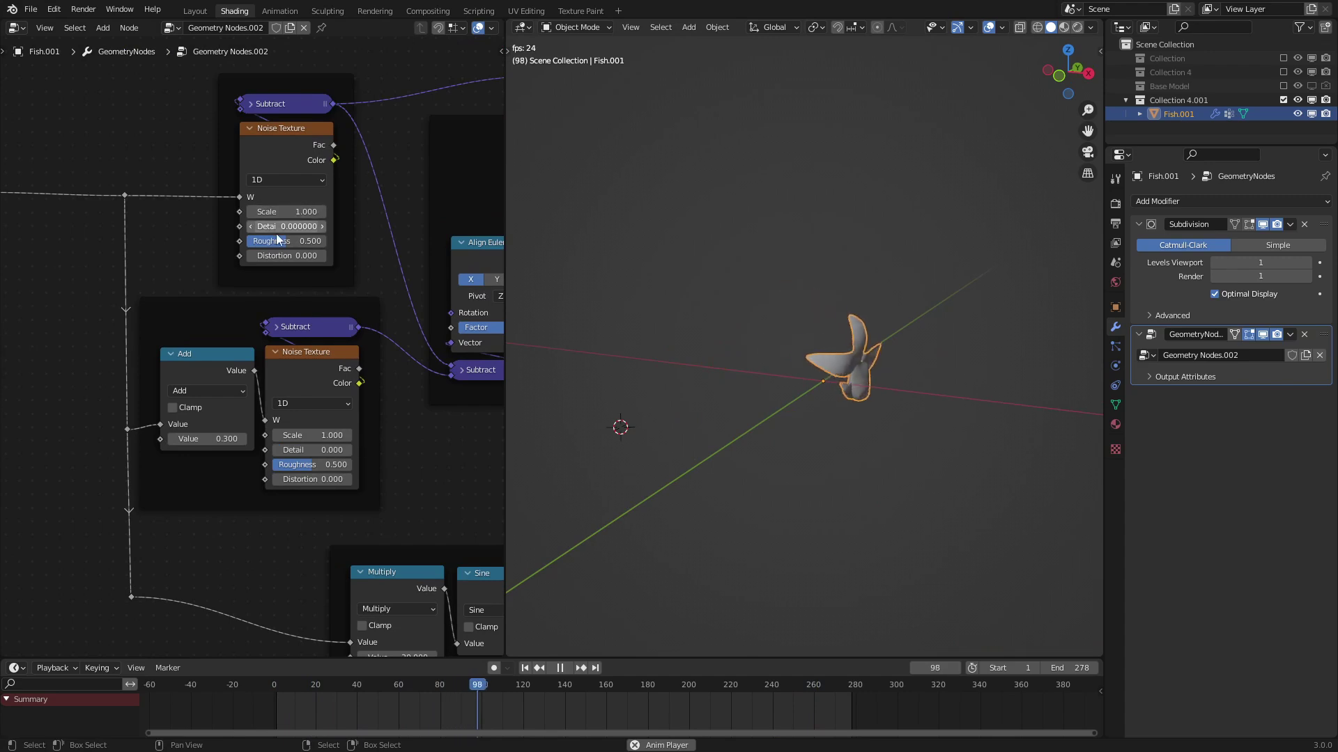
{"action": "key", "text": "Return"}
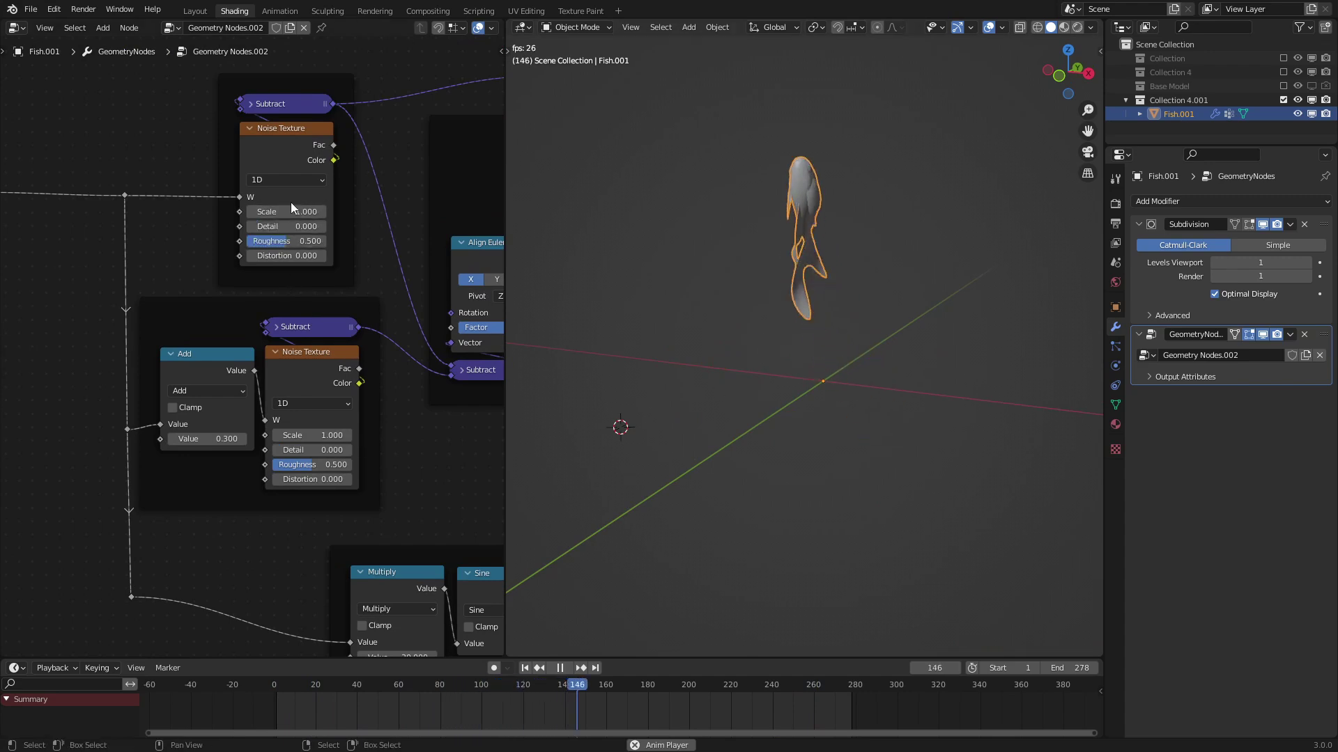
{"action": "left_click_drag", "start_coordinate": [338, 450], "coordinate": [346, 450]}
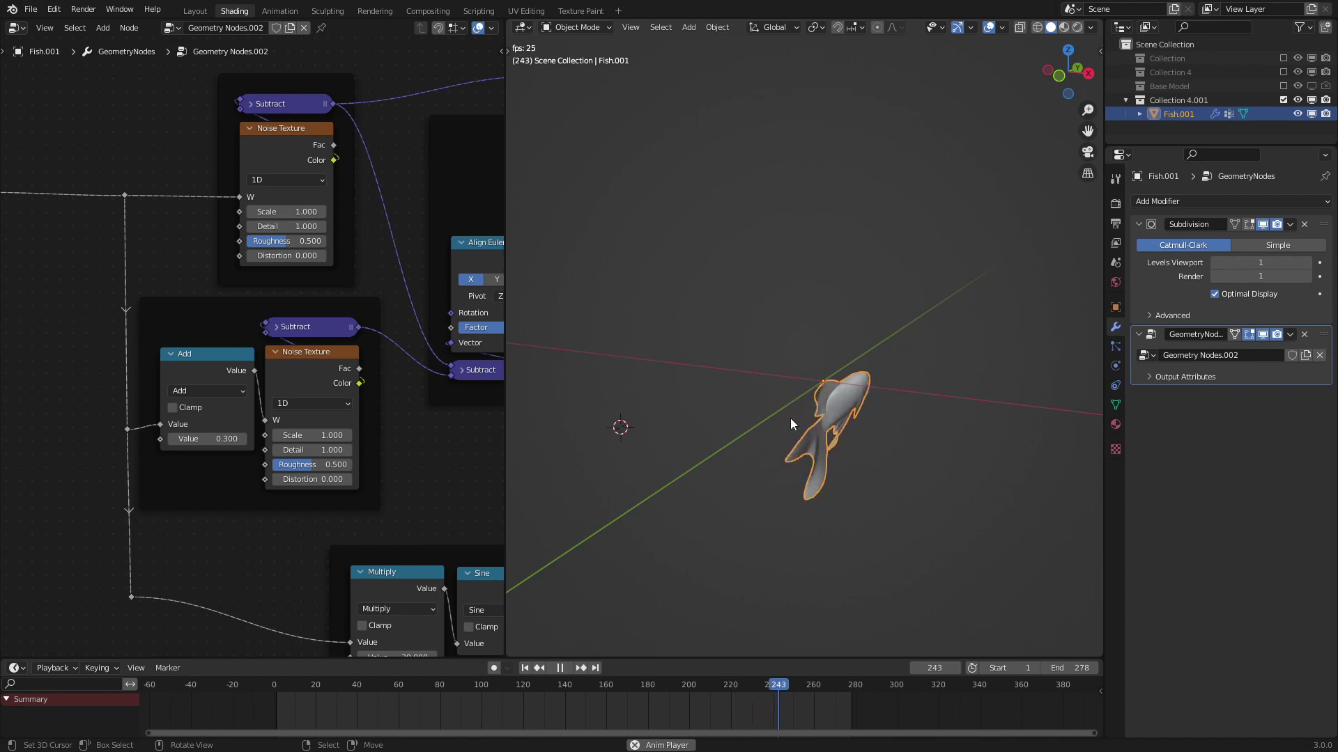
{"action": "left_click_drag", "start_coordinate": [317, 450], "coordinate": [282, 450]}
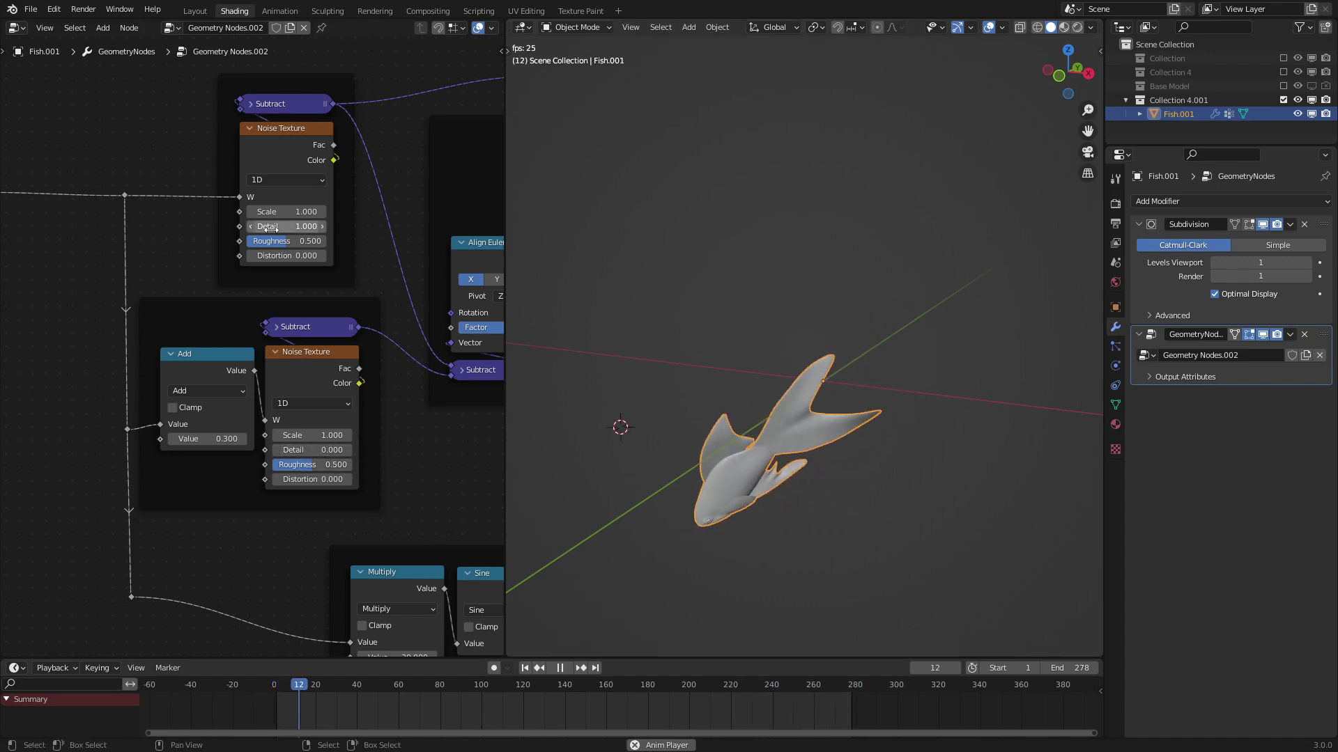
{"action": "left_click_drag", "start_coordinate": [289, 226], "coordinate": [255, 226]}
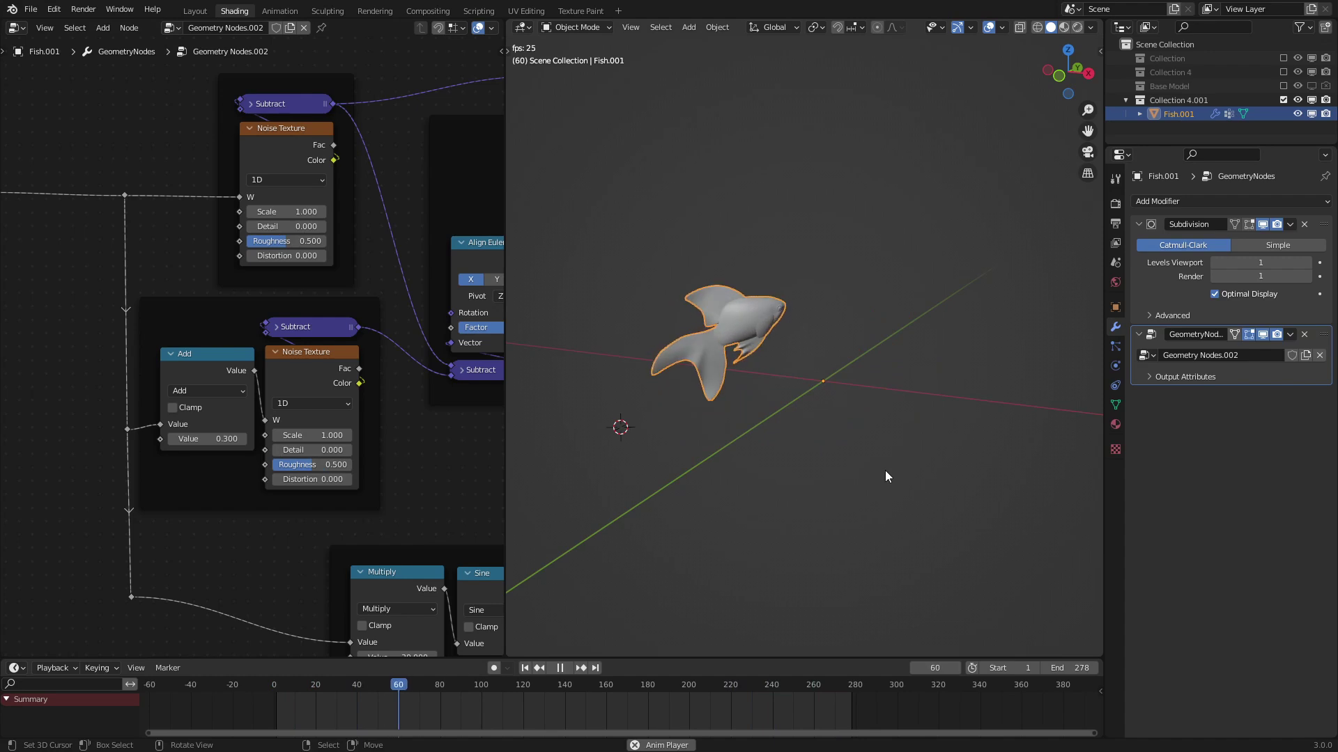
- Set the Scale value to 20 on the vector Scale node feeding the Set Position offset
{"action": "middle_click_drag", "start_coordinate": [871, 468], "coordinate": [864, 472]}
{"action": "scroll", "coordinate": [91, 426], "scroll_direction": "down", "scroll_amount": 1}
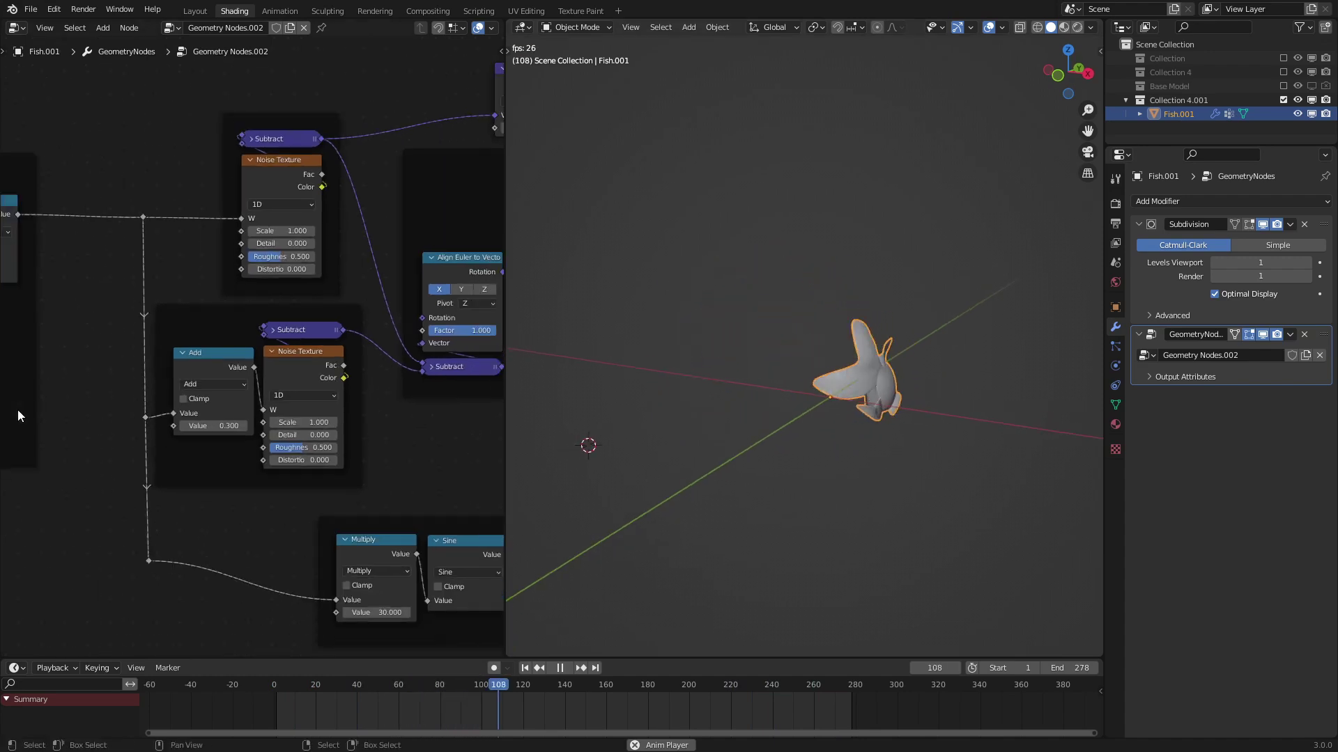
{"action": "scroll", "coordinate": [174, 335], "scroll_direction": "down", "scroll_amount": 1}
{"action": "middle_click_drag", "start_coordinate": [252, 287], "coordinate": [42, 470]}
{"action": "double_click", "coordinate": [307, 327]}
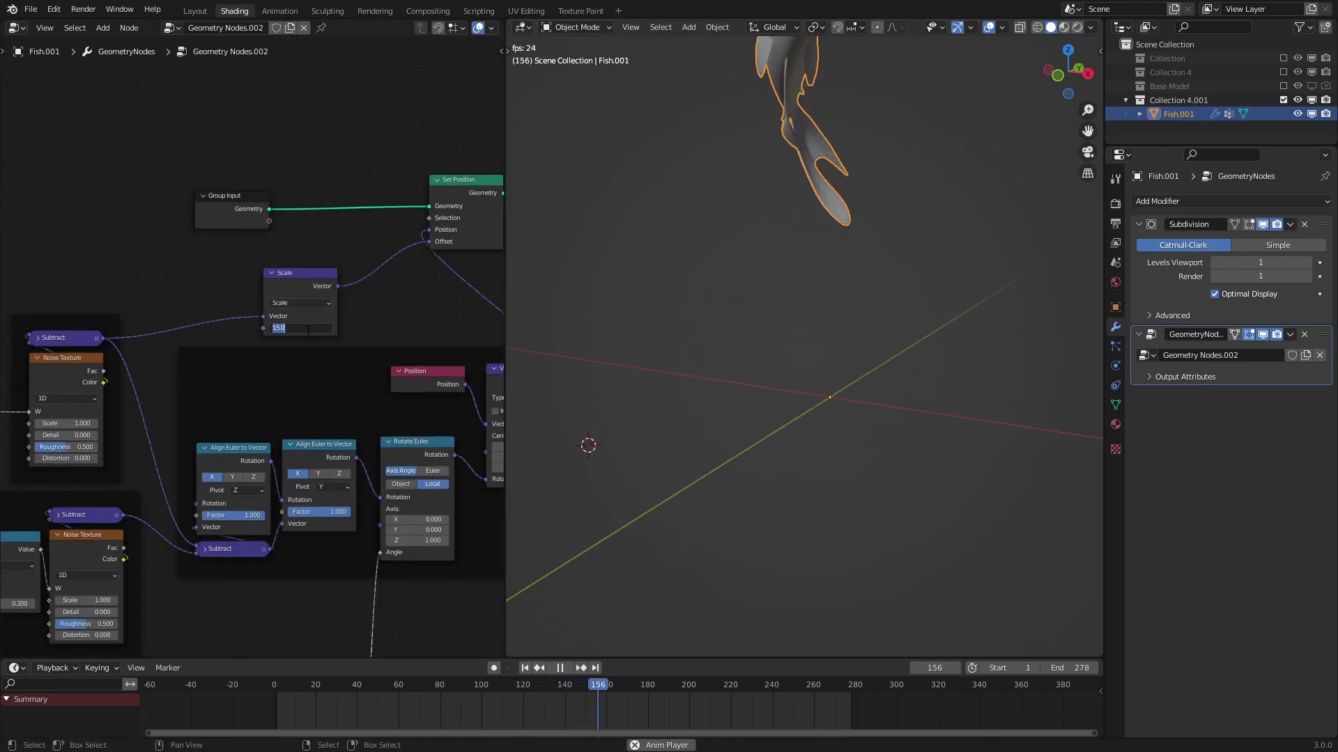
{"action": "type", "text": "20"}
{"action": "key", "text": "Return"}
{"action": "scroll", "coordinate": [863, 408], "scroll_direction": "down", "scroll_amount": 3}
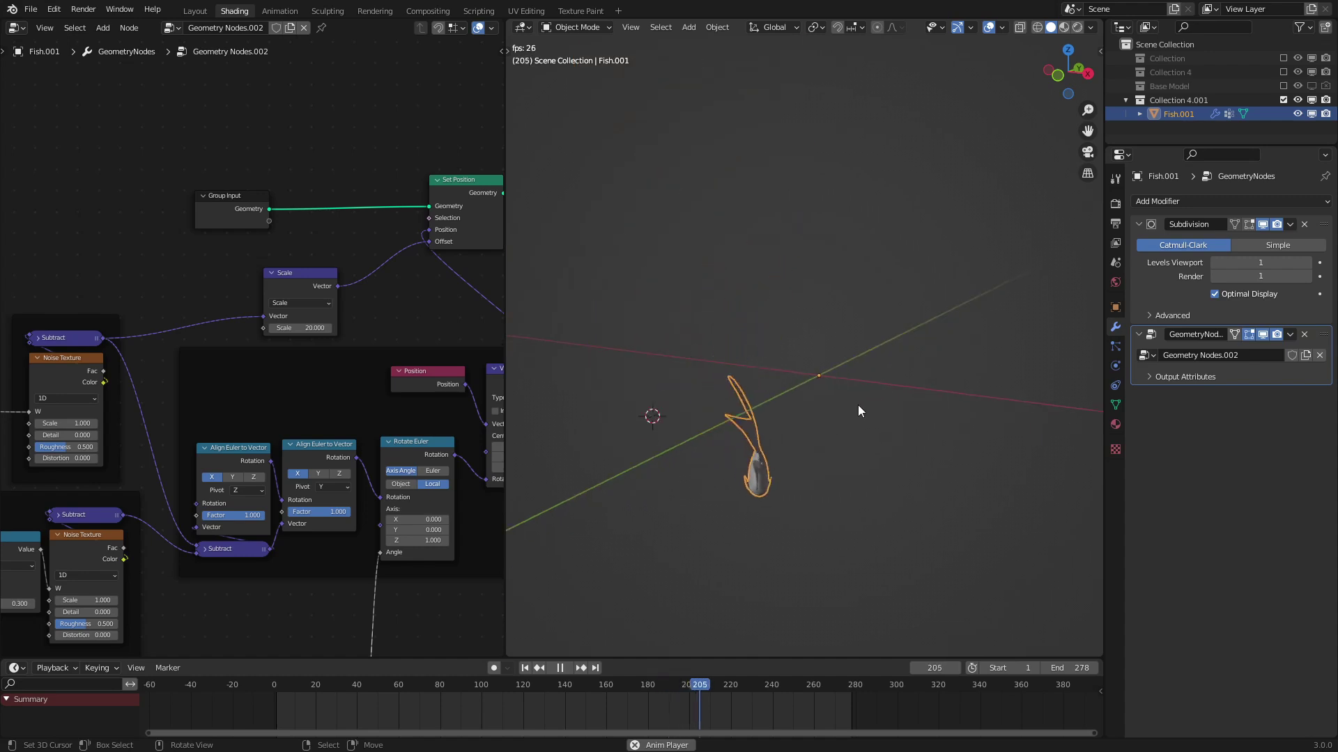
{"action": "middle_click_drag", "start_coordinate": [856, 403], "coordinate": [796, 383]}
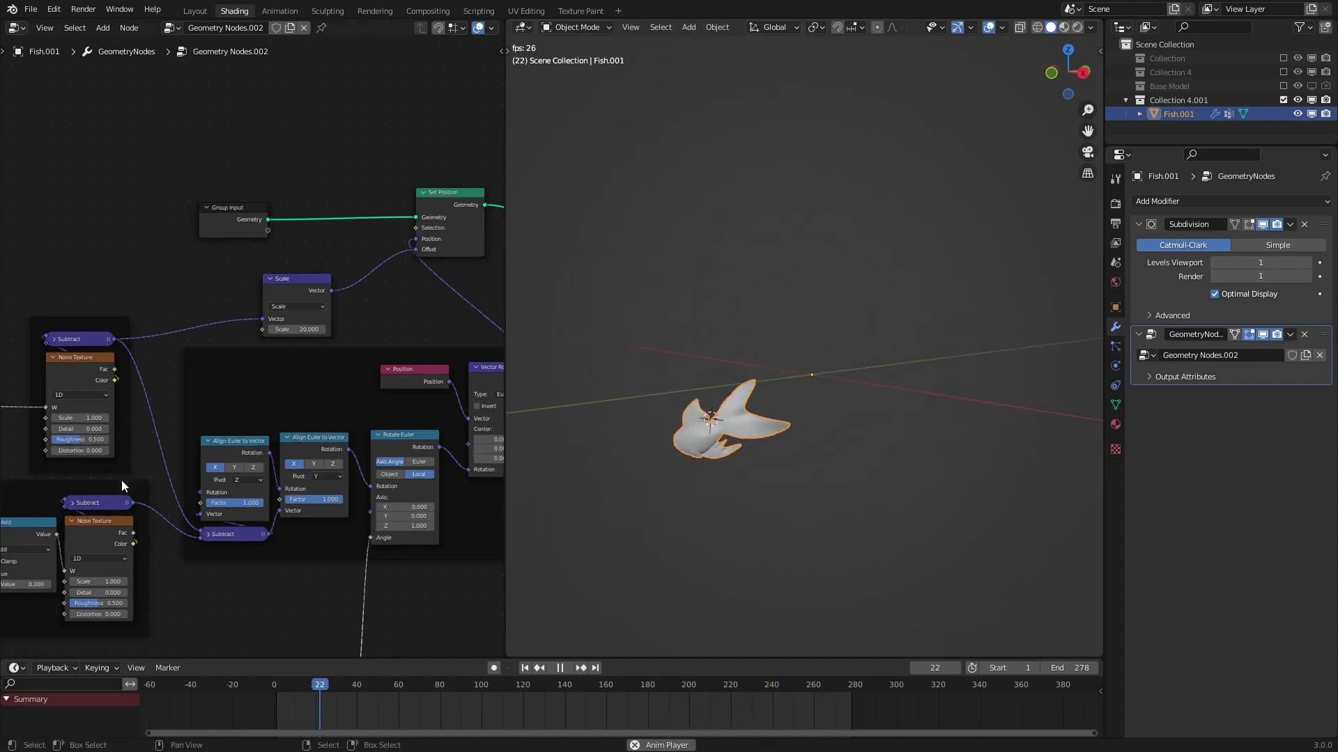
- Move the frame containing the Add and Divide nodes farther away from the Noise Texture frames to make room
{"action": "middle_click_drag", "start_coordinate": [121, 479], "coordinate": [337, 402]}
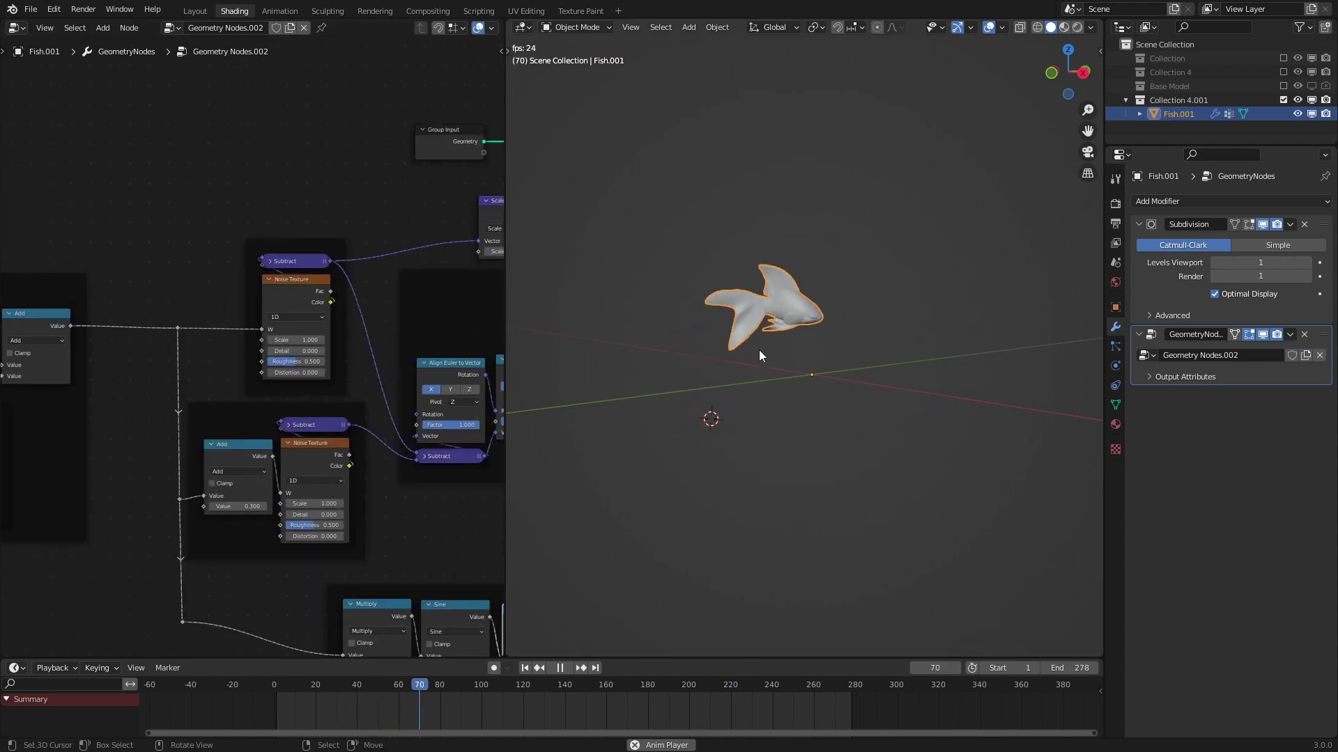
{"action": "scroll", "coordinate": [758, 350], "scroll_direction": "up", "scroll_amount": 3}
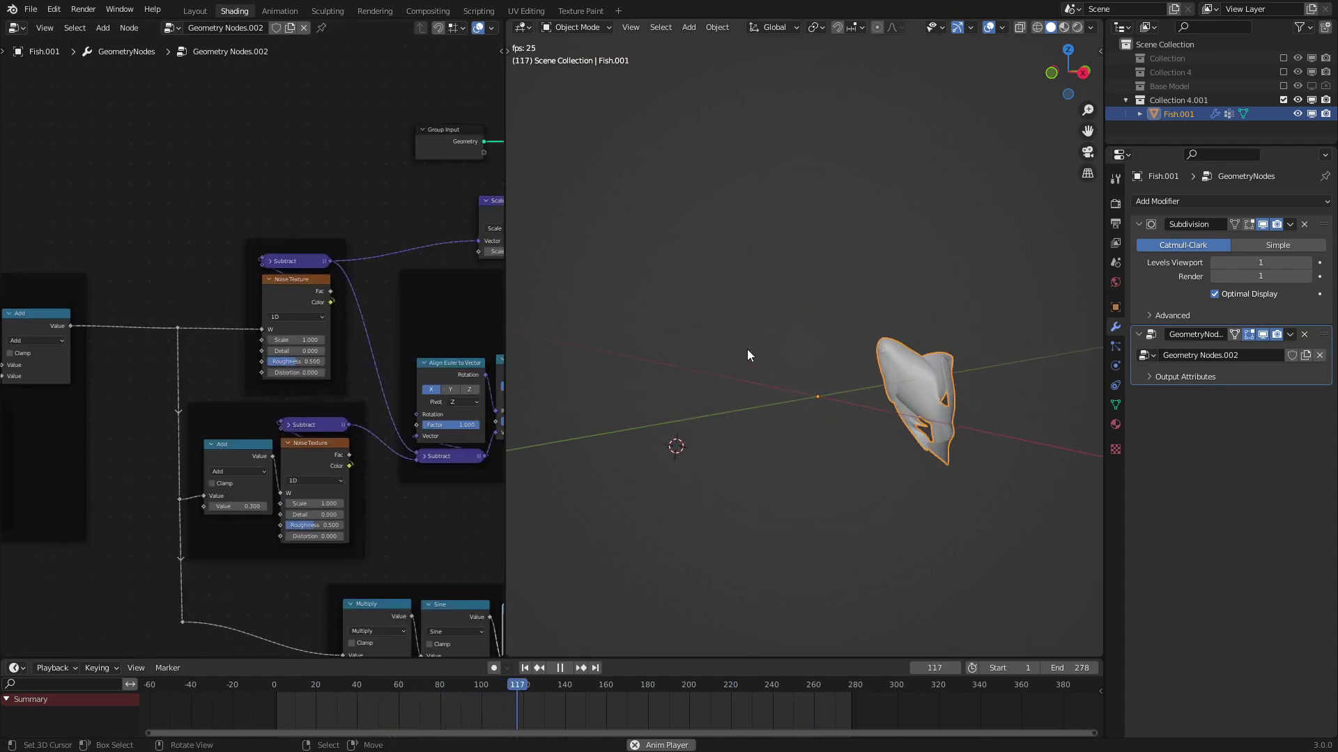
{"action": "middle_click_drag", "start_coordinate": [168, 398], "coordinate": [371, 421]}
{"action": "left_click_drag", "start_coordinate": [287, 449], "coordinate": [54, 451]}
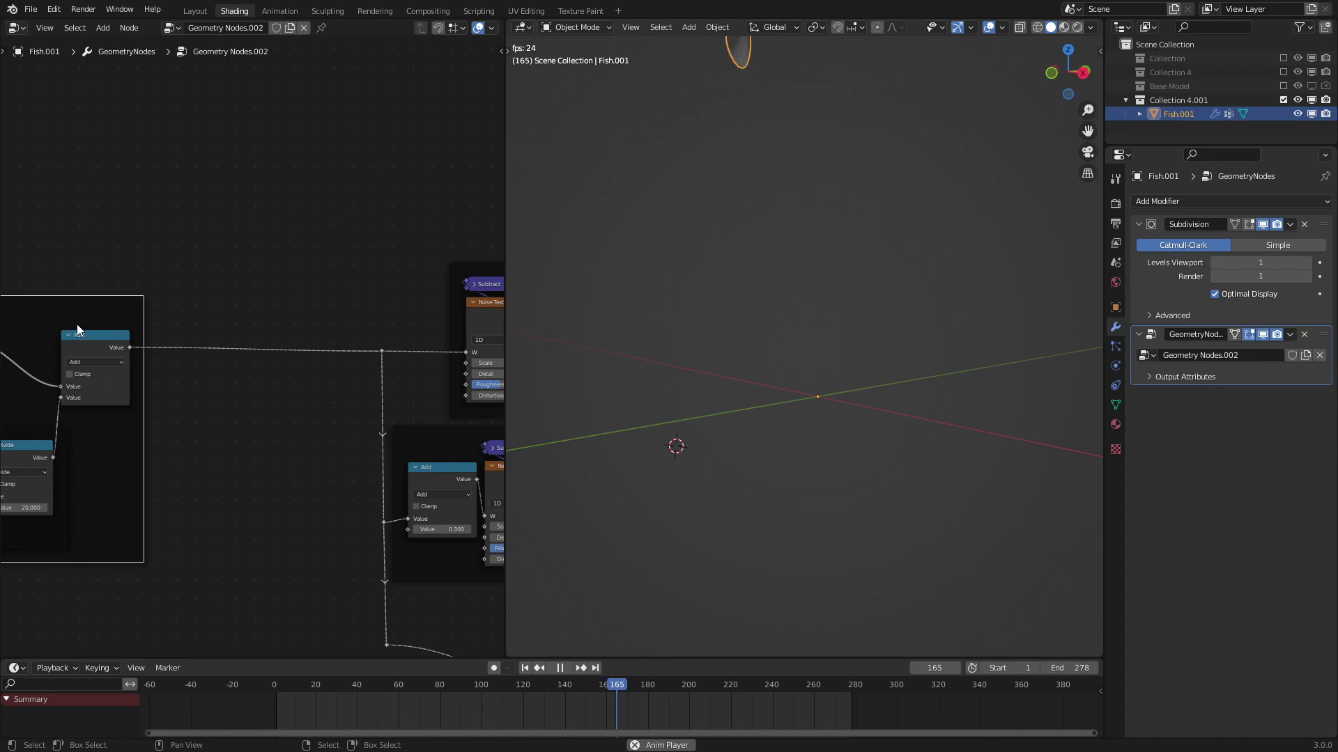
- Duplicate the Add node onto the link between its frame and the noise nodes and set the copy's value to 500
{"action": "left_click", "coordinate": [77, 341]}
{"action": "key", "text": "shift+d"}
{"action": "left_click", "coordinate": [213, 340]}
{"action": "left_click", "coordinate": [213, 340]}
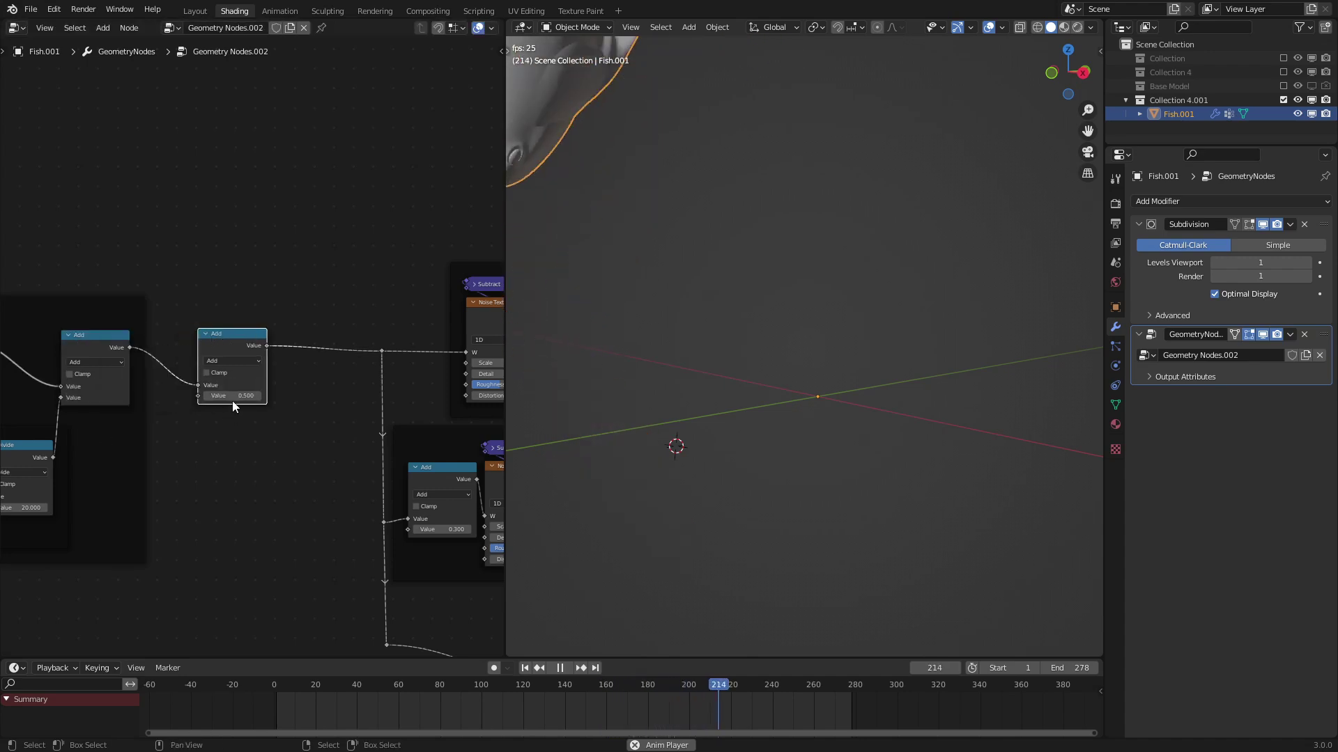
{"action": "double_click", "coordinate": [232, 395]}
{"action": "type", "text": "500"}
{"action": "key", "text": "Return"}
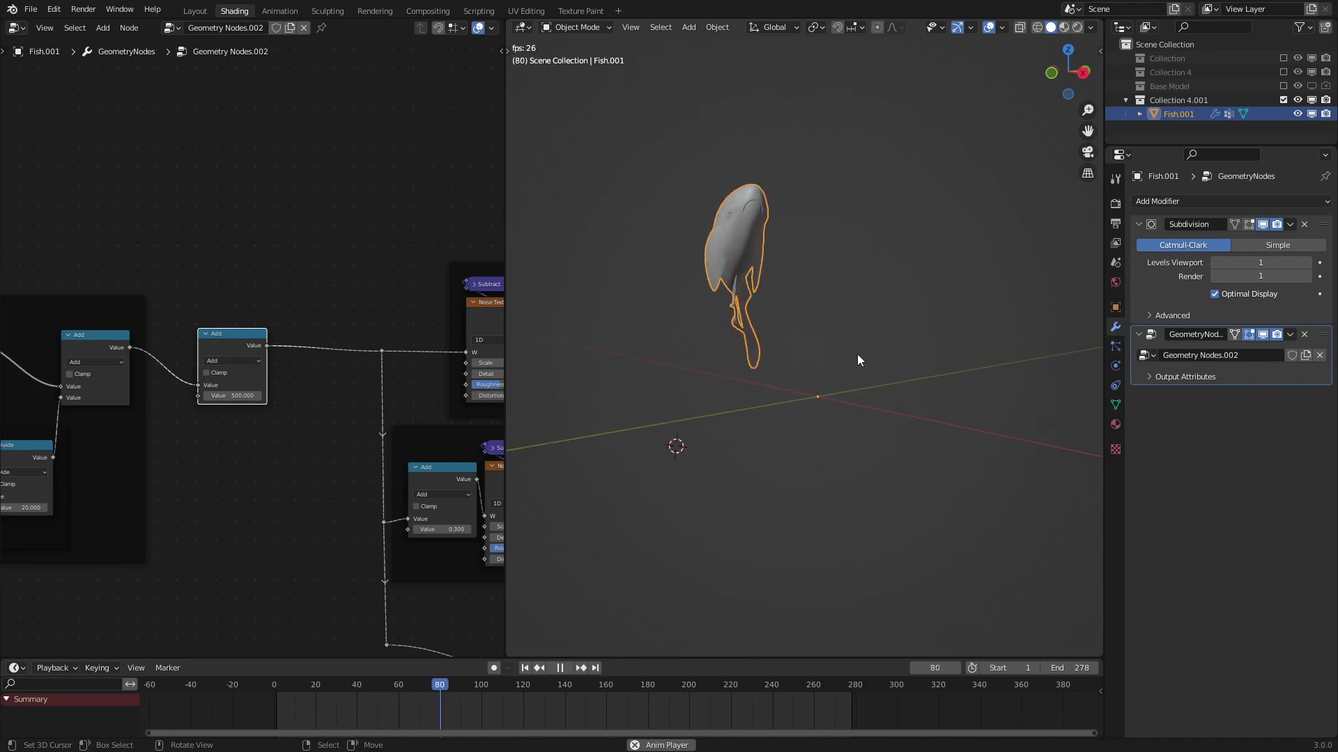
- Switch the 3D viewport to Material Preview shading, hide the overlays and view the swimming fish from several angles
{"action": "scroll", "coordinate": [857, 354], "scroll_direction": "up", "scroll_amount": 3}
{"action": "key", "text": "z"}
{"action": "left_click", "coordinate": [841, 400]}
{"action": "middle_click_drag", "start_coordinate": [776, 399], "coordinate": [818, 400]}
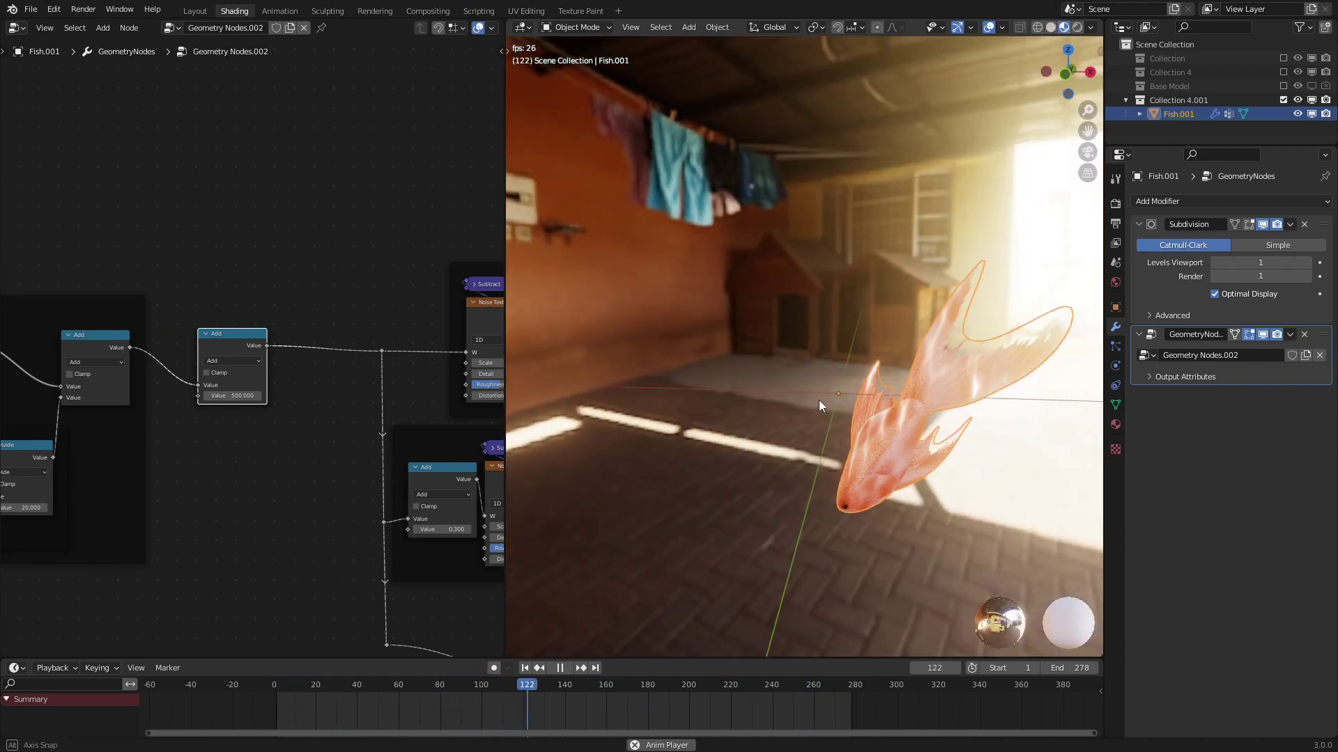
{"action": "left_click", "coordinate": [988, 26]}
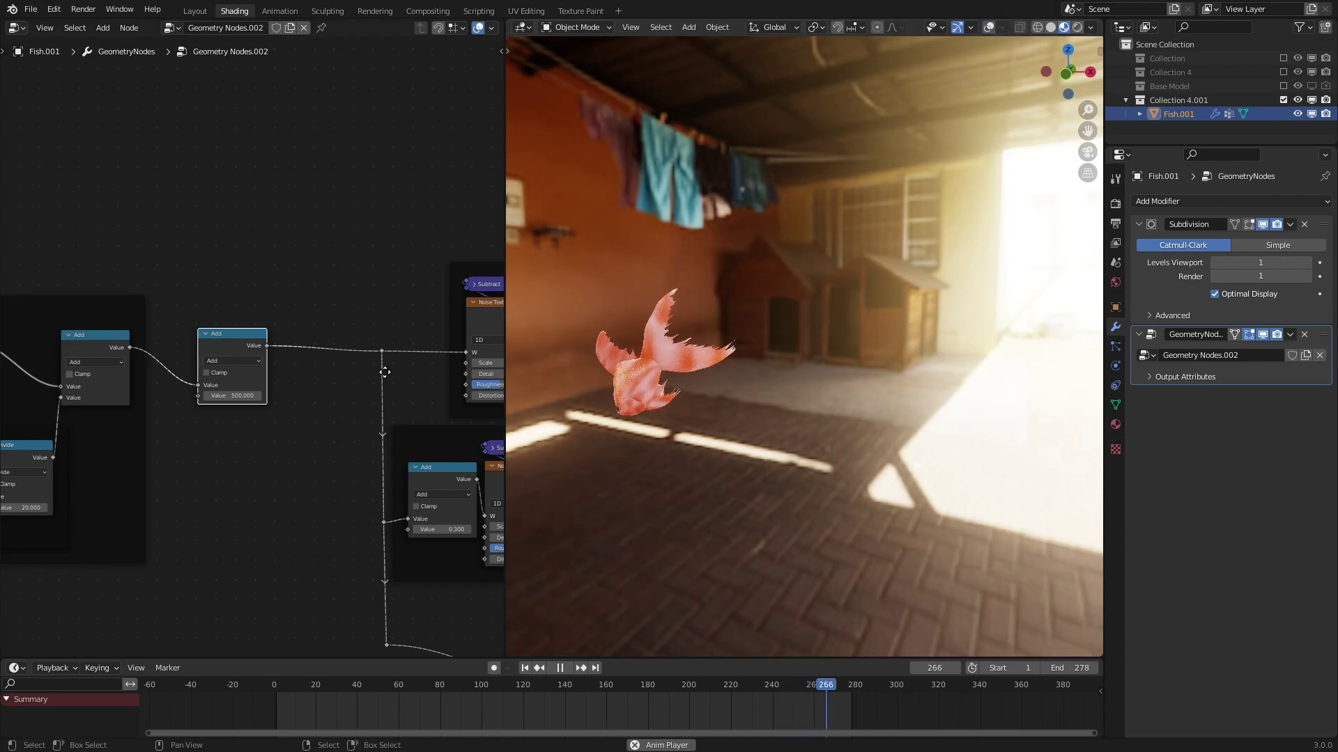
{"action": "middle_click_drag", "start_coordinate": [383, 377], "coordinate": [7, 377]}
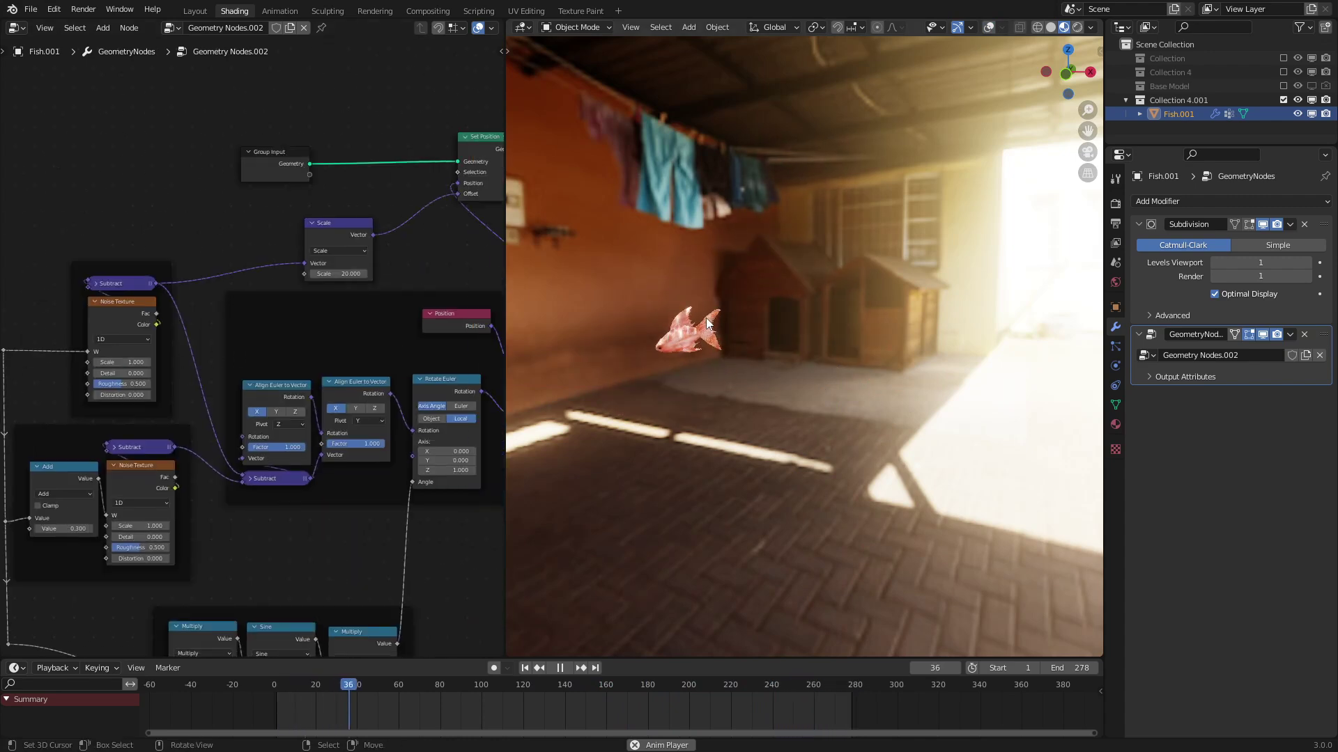
{"action": "middle_click_drag", "start_coordinate": [690, 319], "coordinate": [667, 314]}
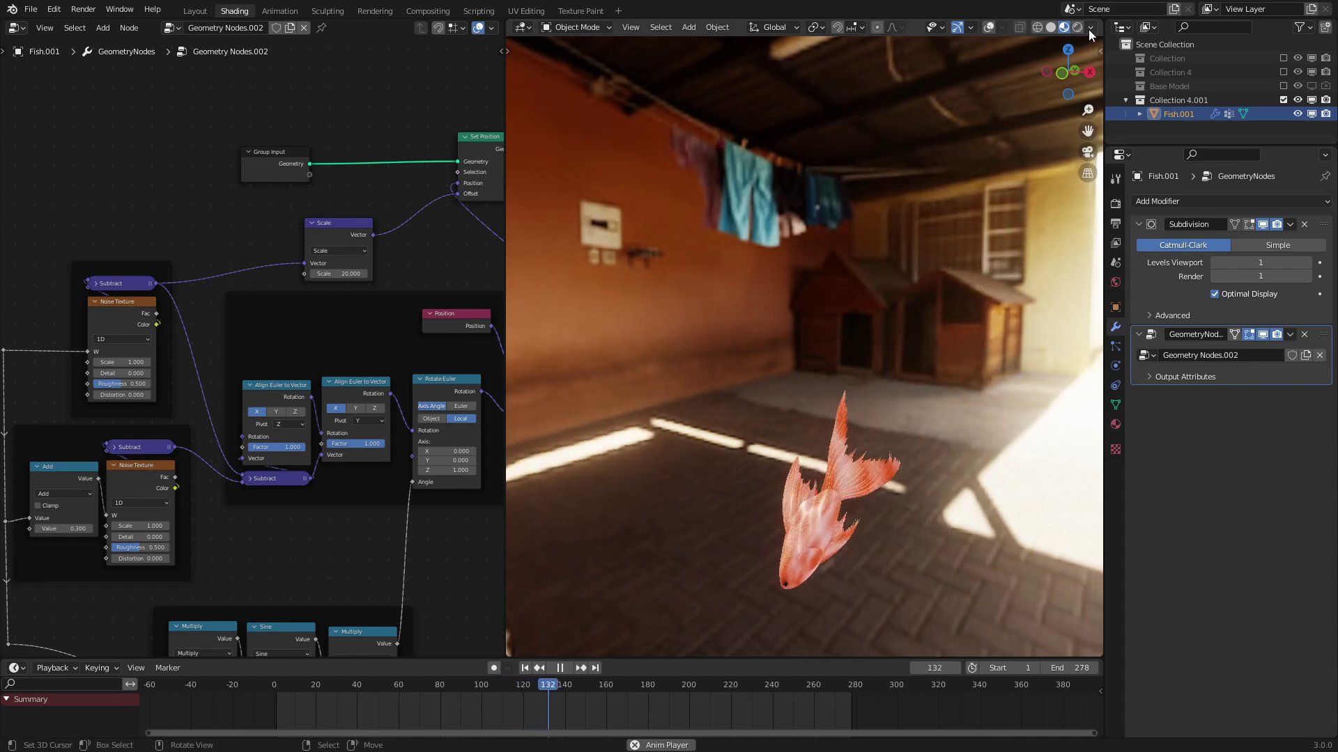
- Partly blur the Material Preview background after trying a Blur of 1.00, and switch the viewport back to Solid shading
{"action": "left_click", "coordinate": [1090, 28]}
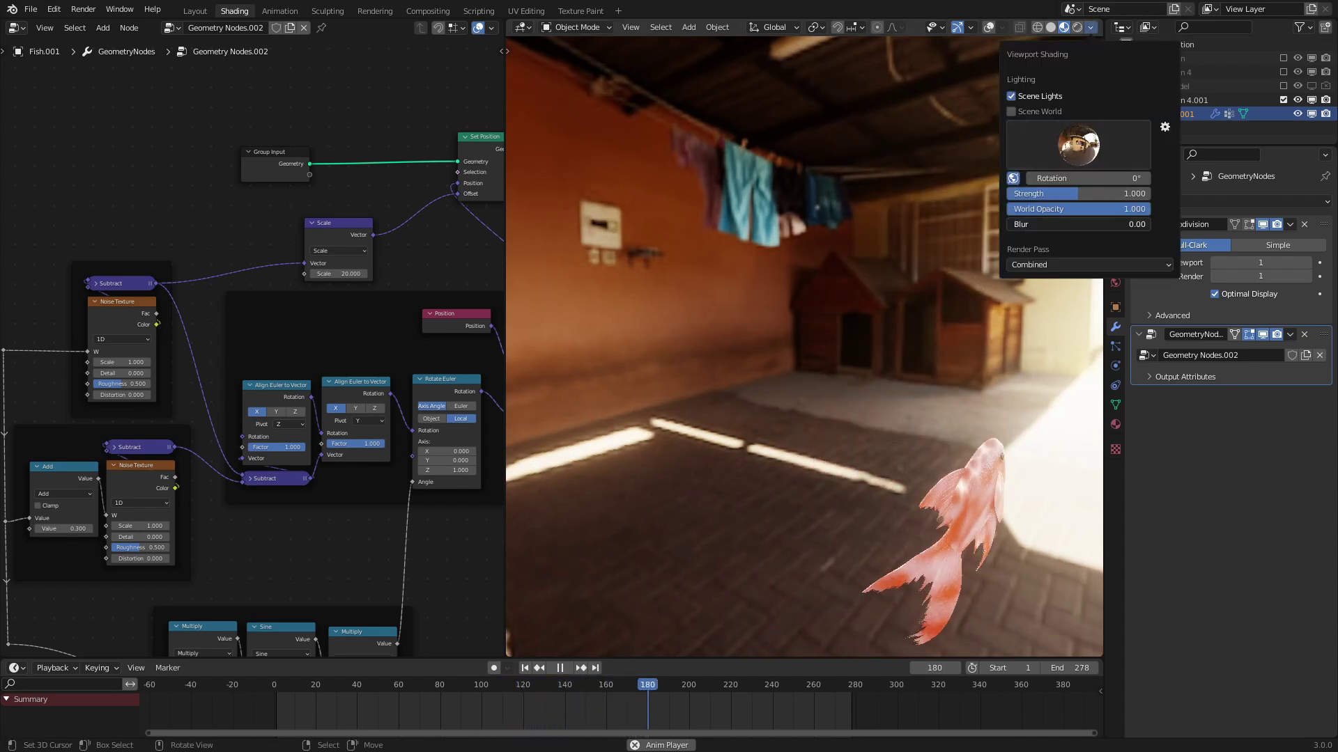
{"action": "left_click_drag", "start_coordinate": [1078, 225], "coordinate": [1143, 224]}
{"action": "left_click", "coordinate": [1091, 27]}
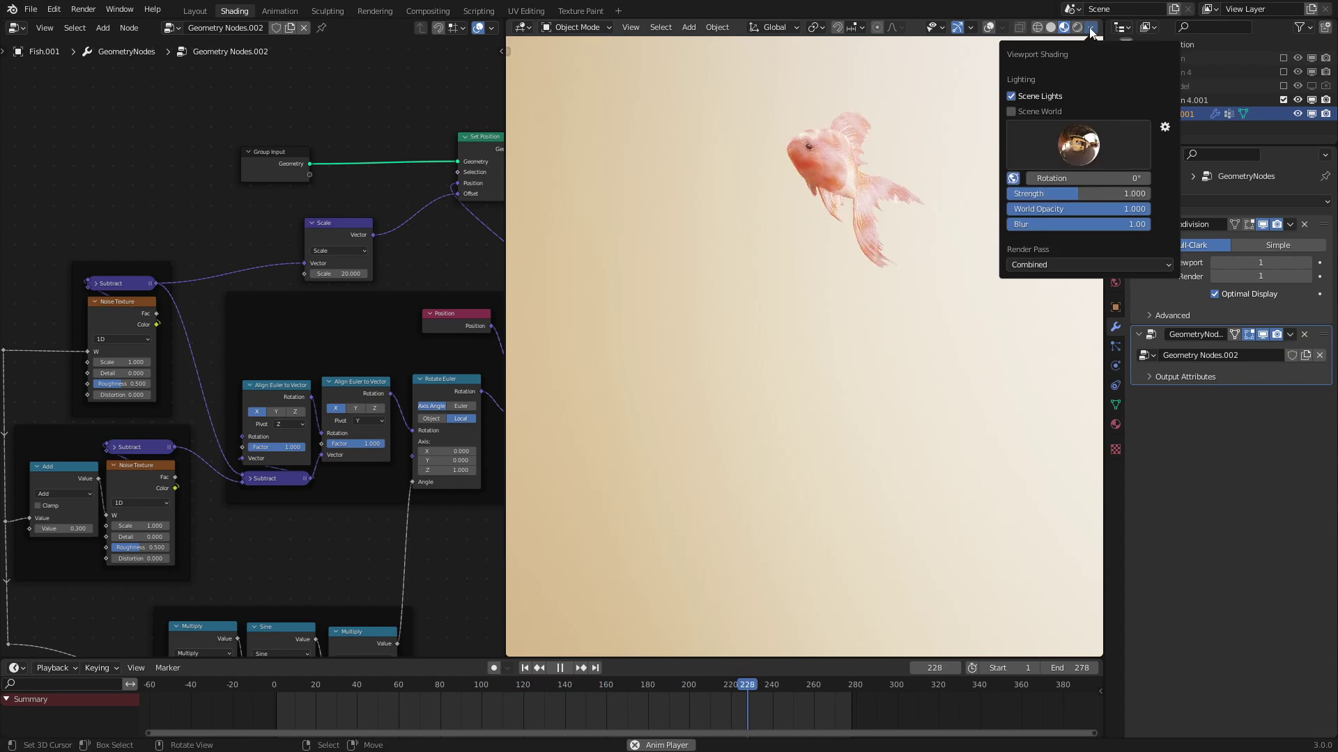
{"action": "left_click_drag", "start_coordinate": [1085, 224], "coordinate": [1007, 224]}
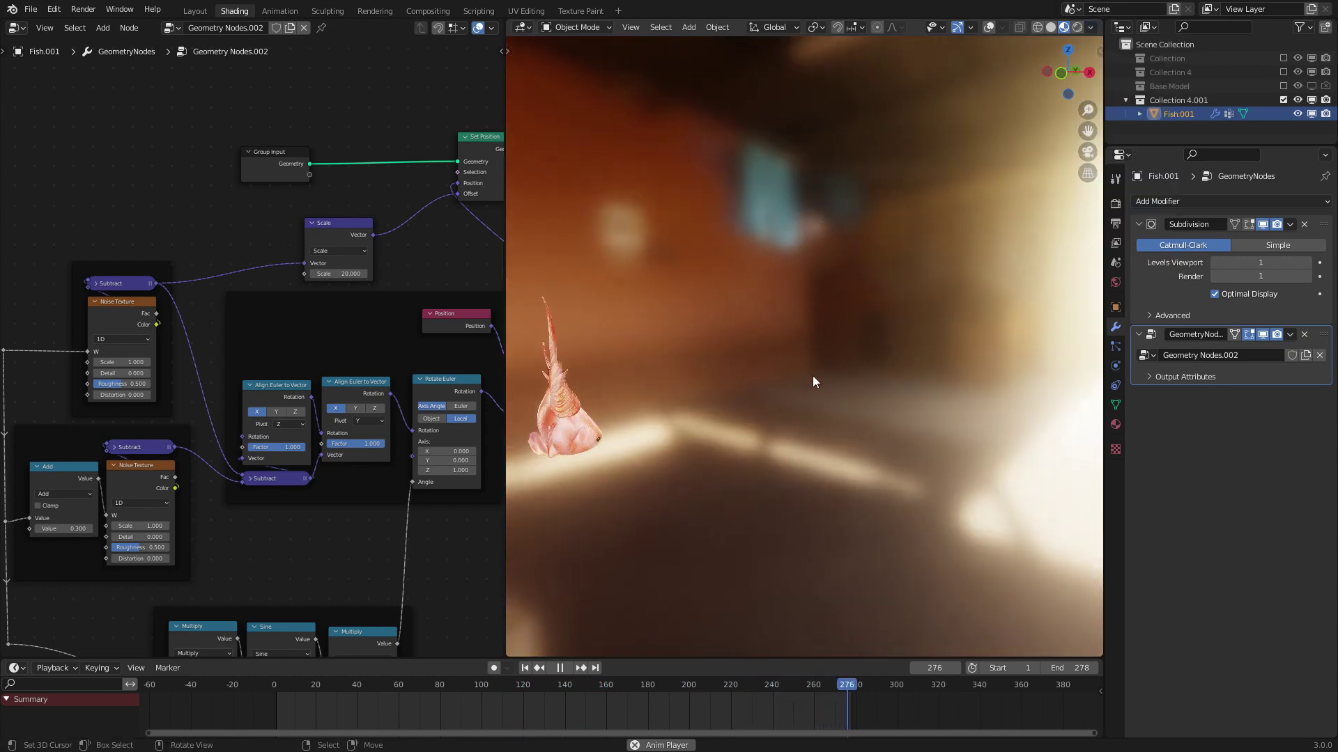
{"action": "key", "text": "z"}
{"action": "left_click", "coordinate": [786, 380]}
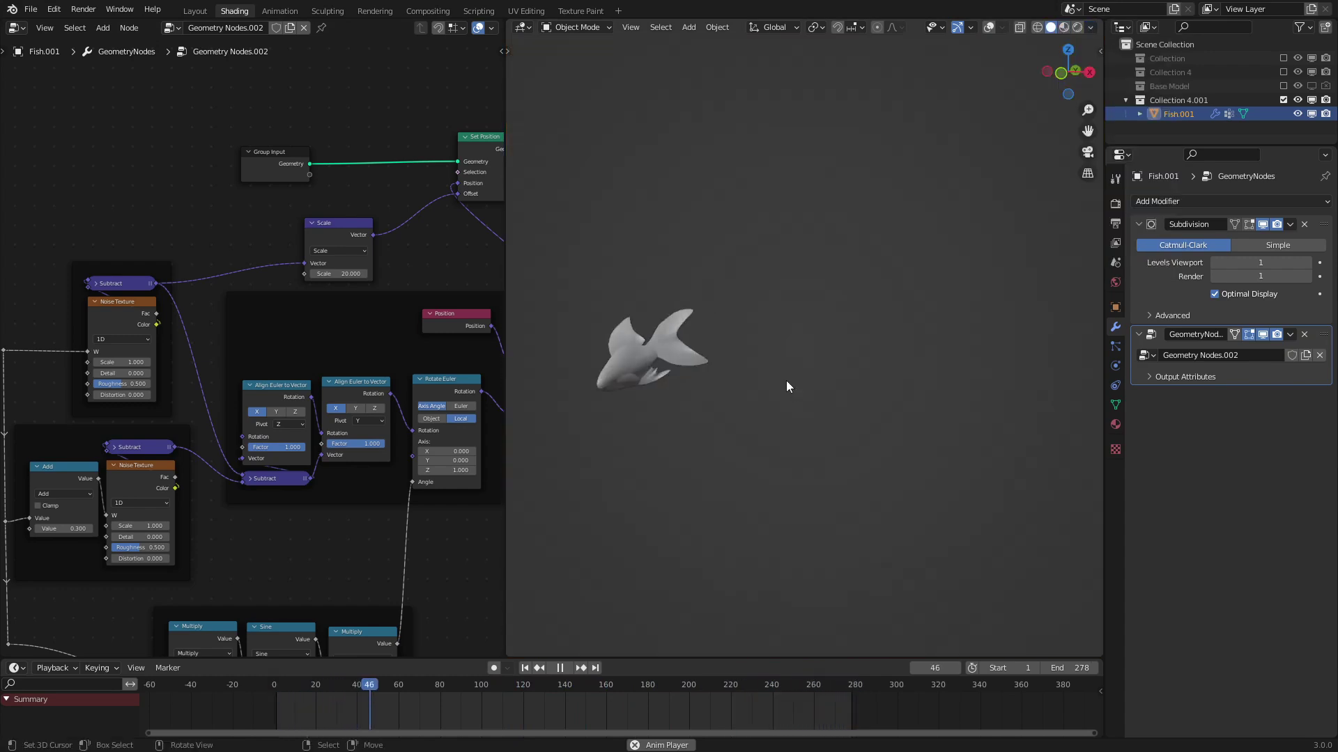